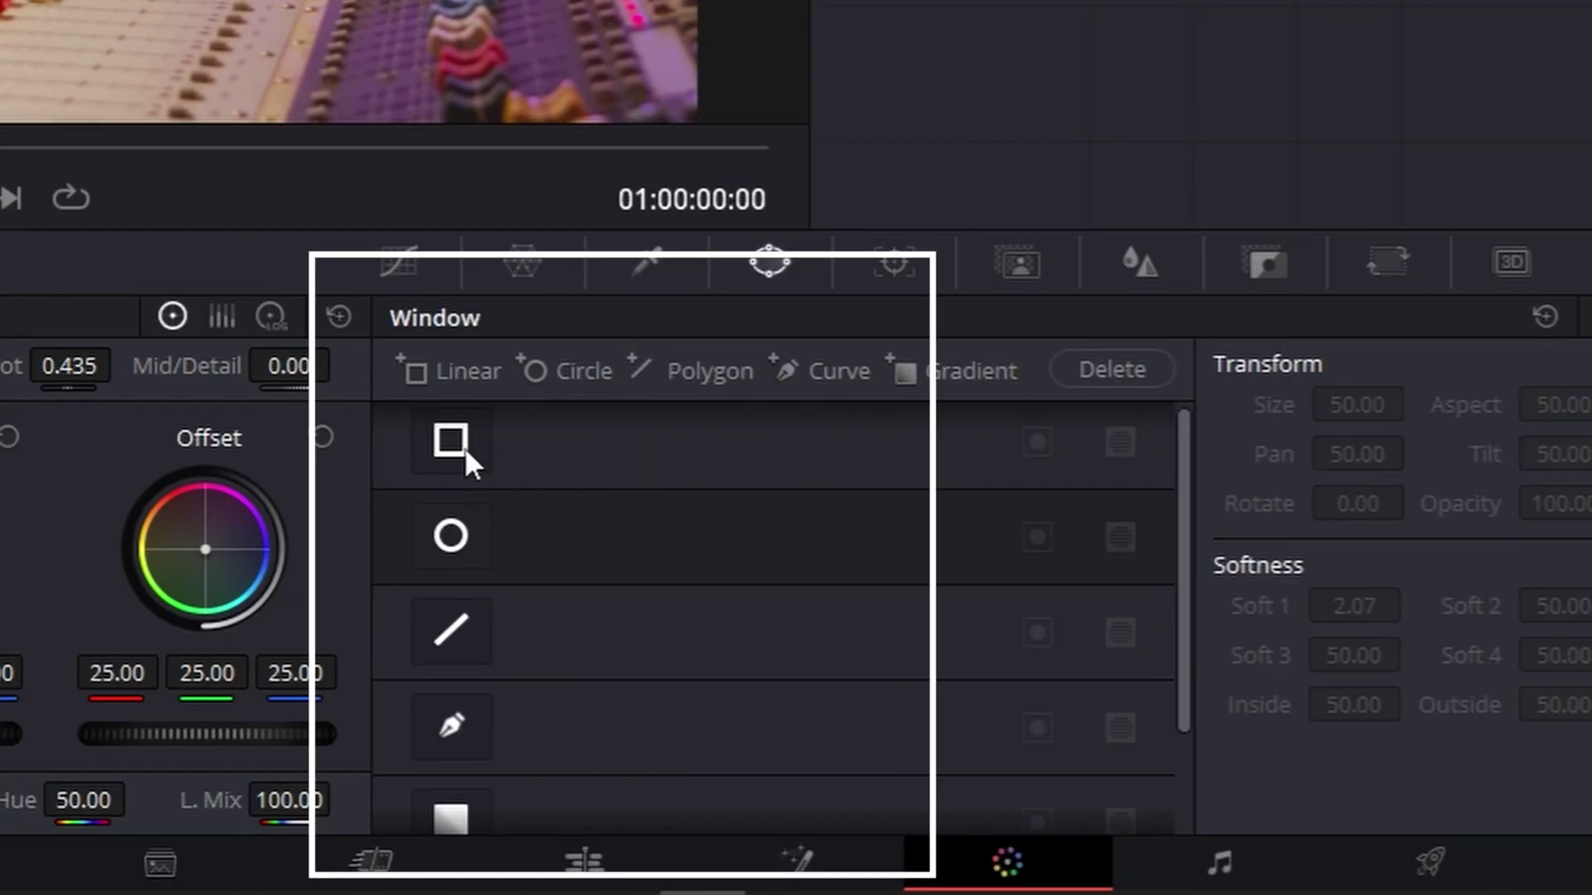
Step: Enable the Linear rectangular window on the node, undoing a trial corner resize
click(451, 444)
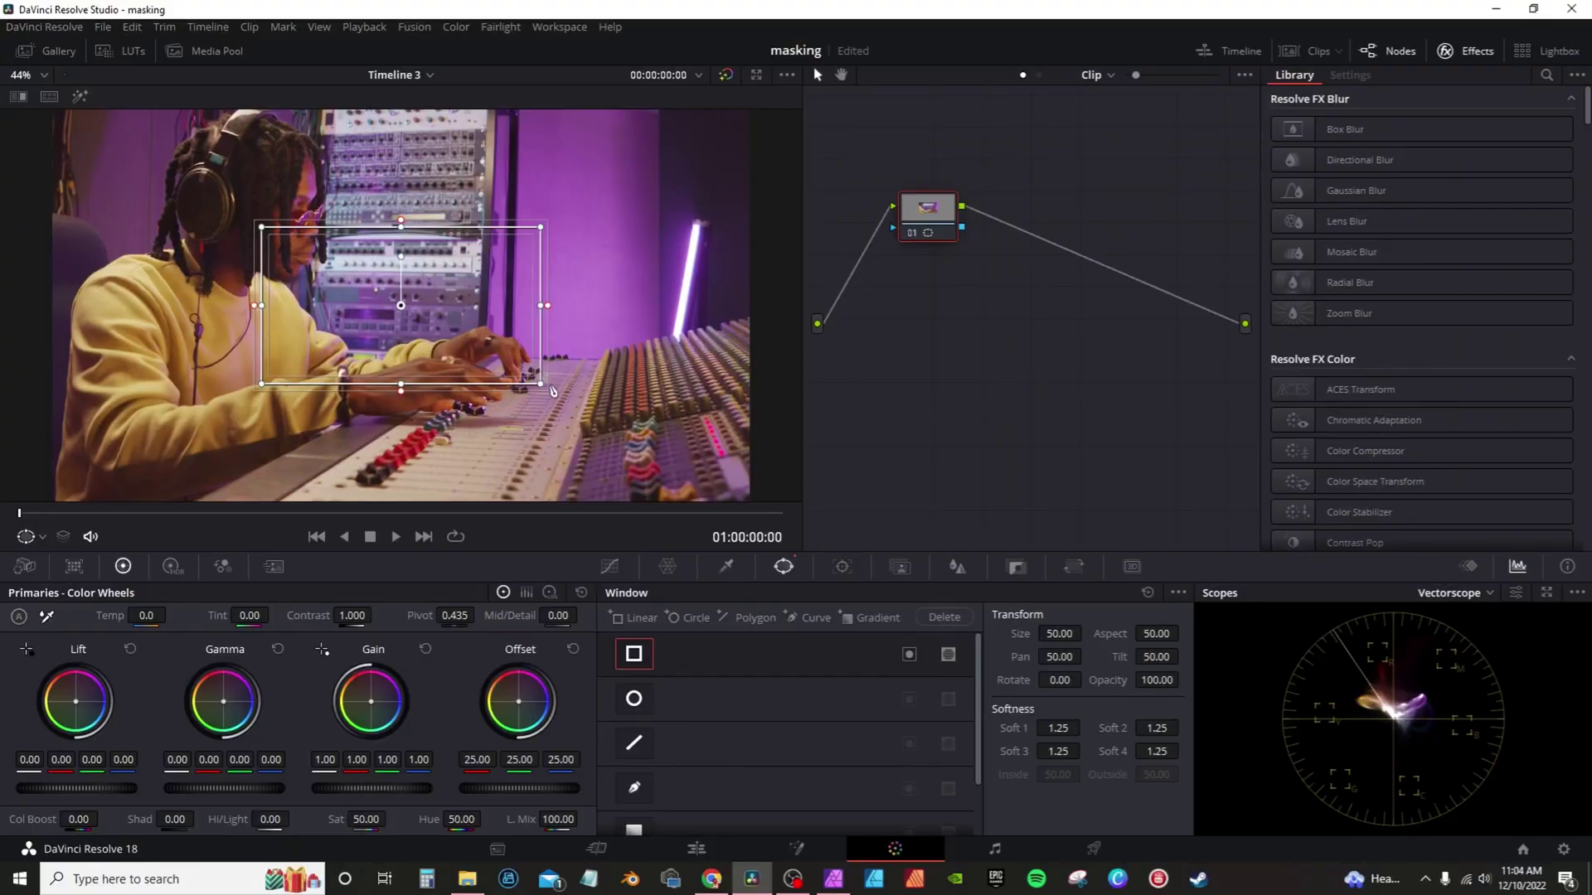
drag(543, 385, 390, 286)
key(ctrl+z)
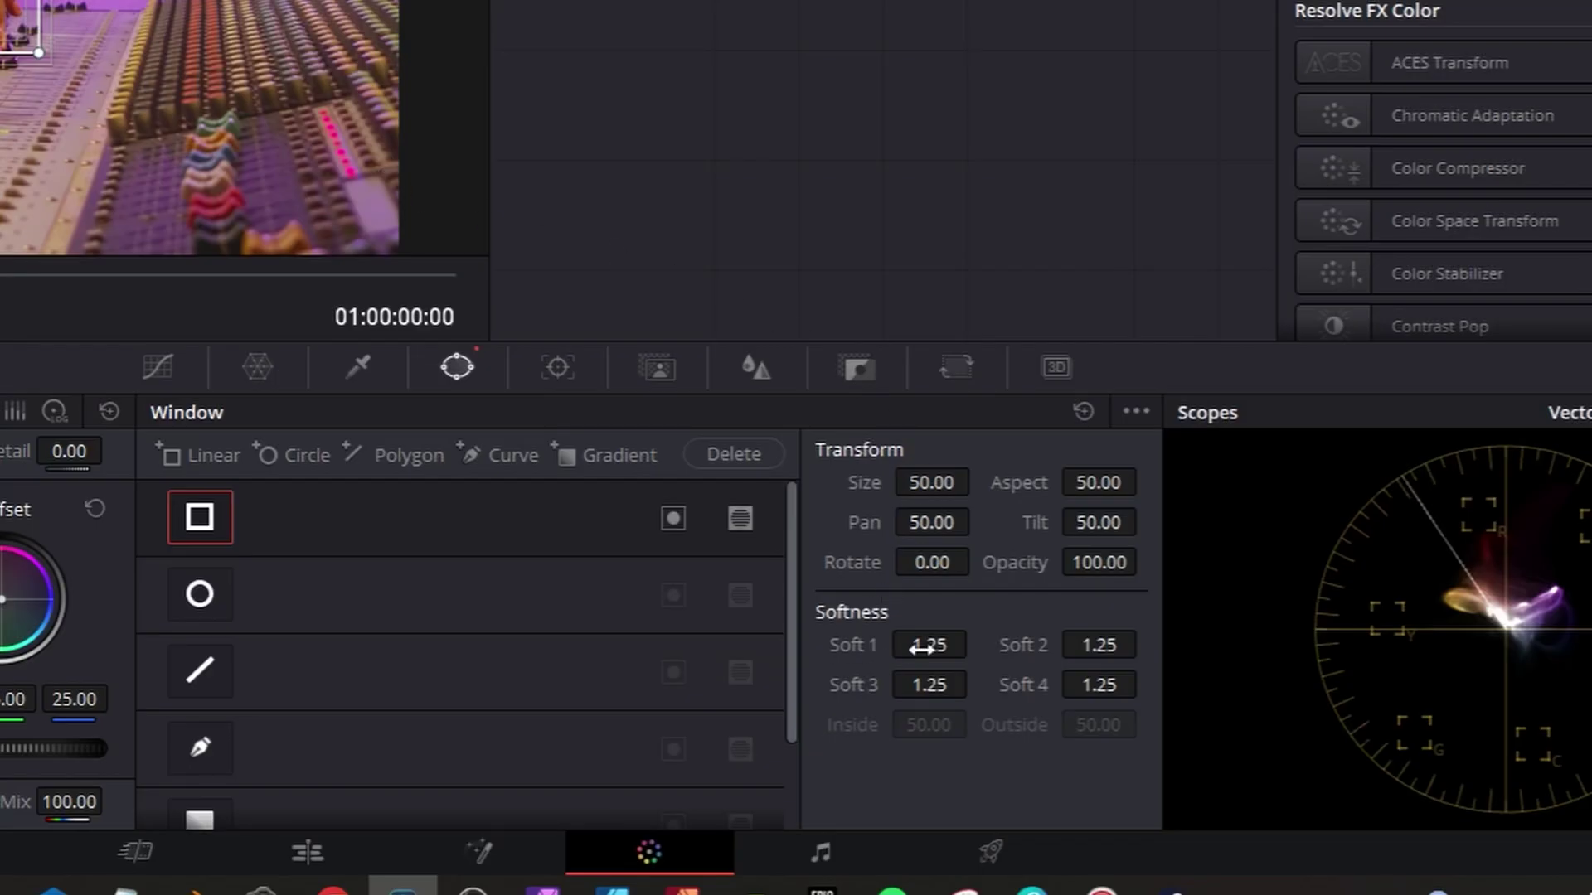
Step: Test then reset Soft 1–3, and place the window over the head (Pan 44.73, Tilt 53.57, Rotate 2.04)
drag(921, 648, 995, 648)
drag(916, 685, 999, 655)
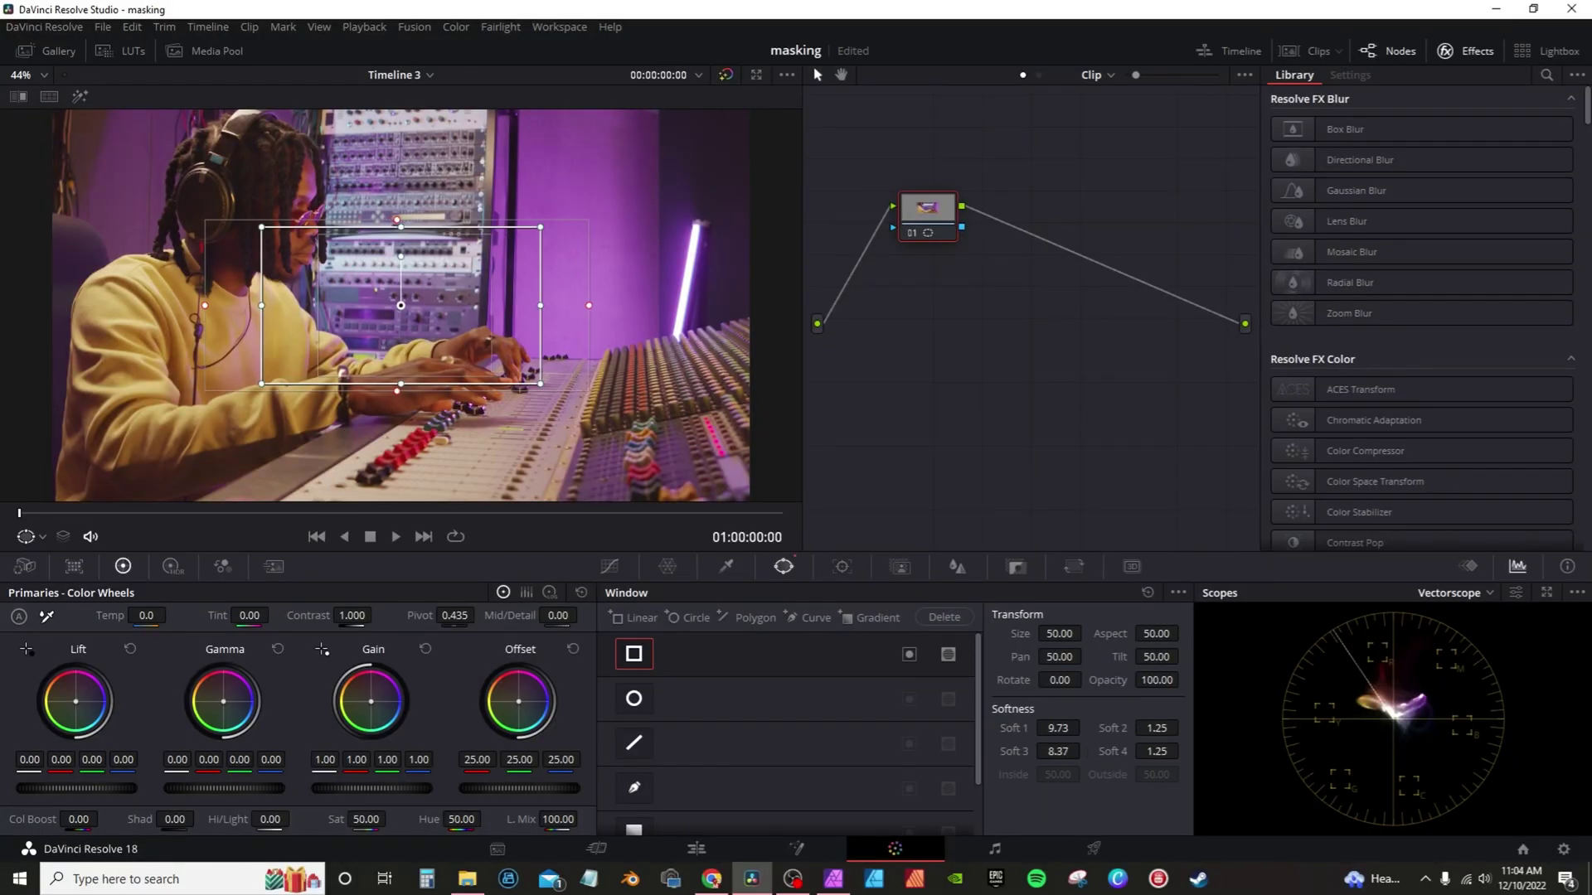
drag(1156, 727, 1186, 728)
double_click(1009, 728)
double_click(1112, 728)
double_click(1013, 751)
drag(387, 297, 407, 266)
drag(406, 348, 246, 207)
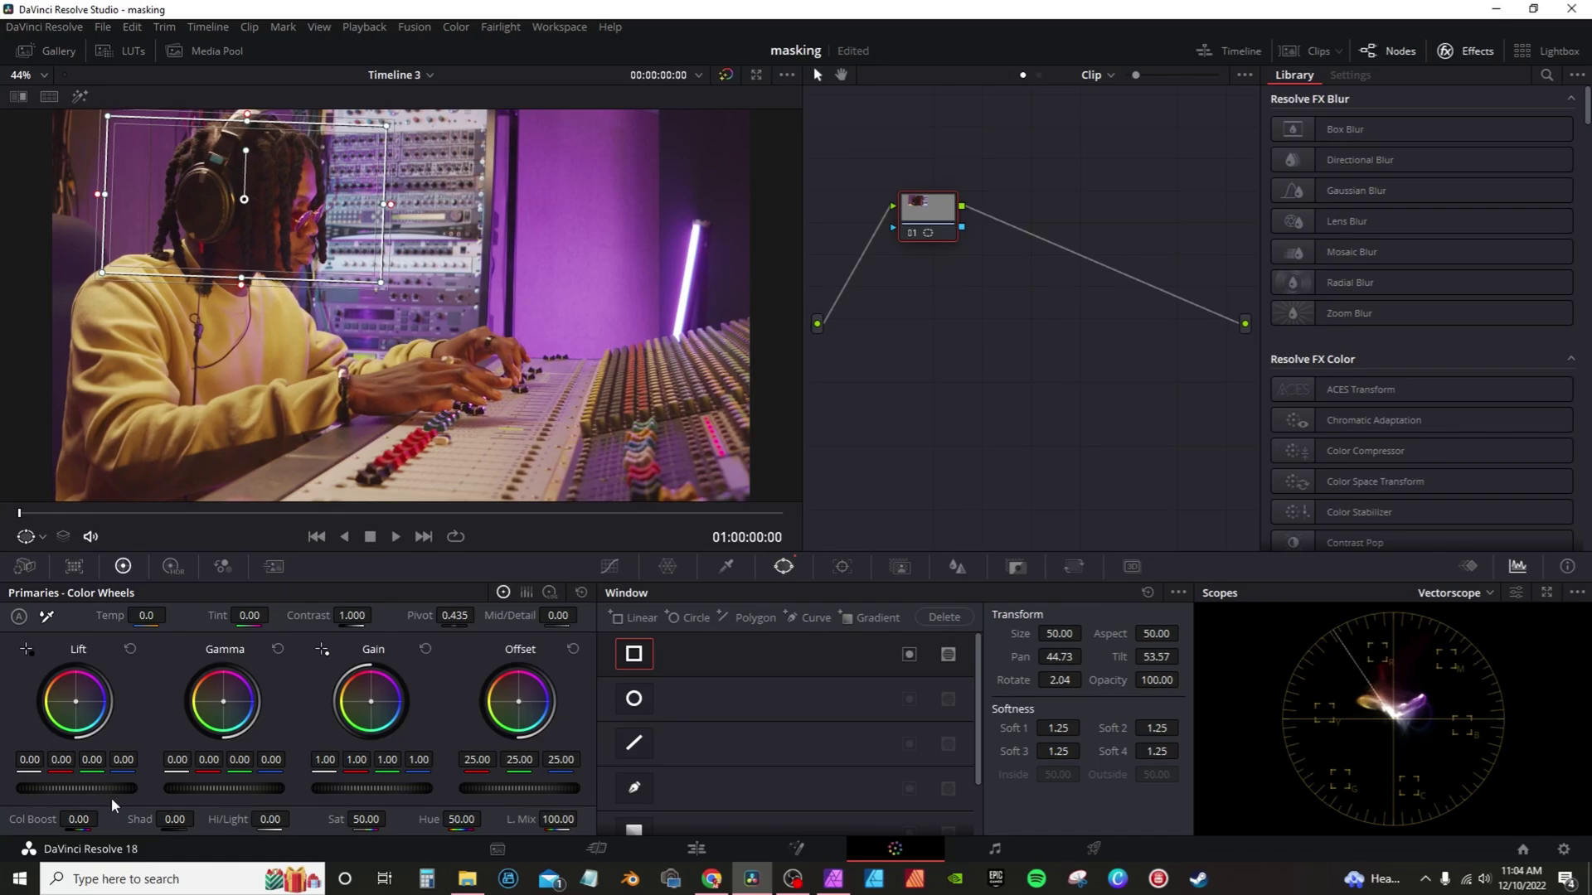
Step: Lower Lift to -0.32, widen the edge softness, and pull the window corners tight around the face
drag(77, 787, 50, 788)
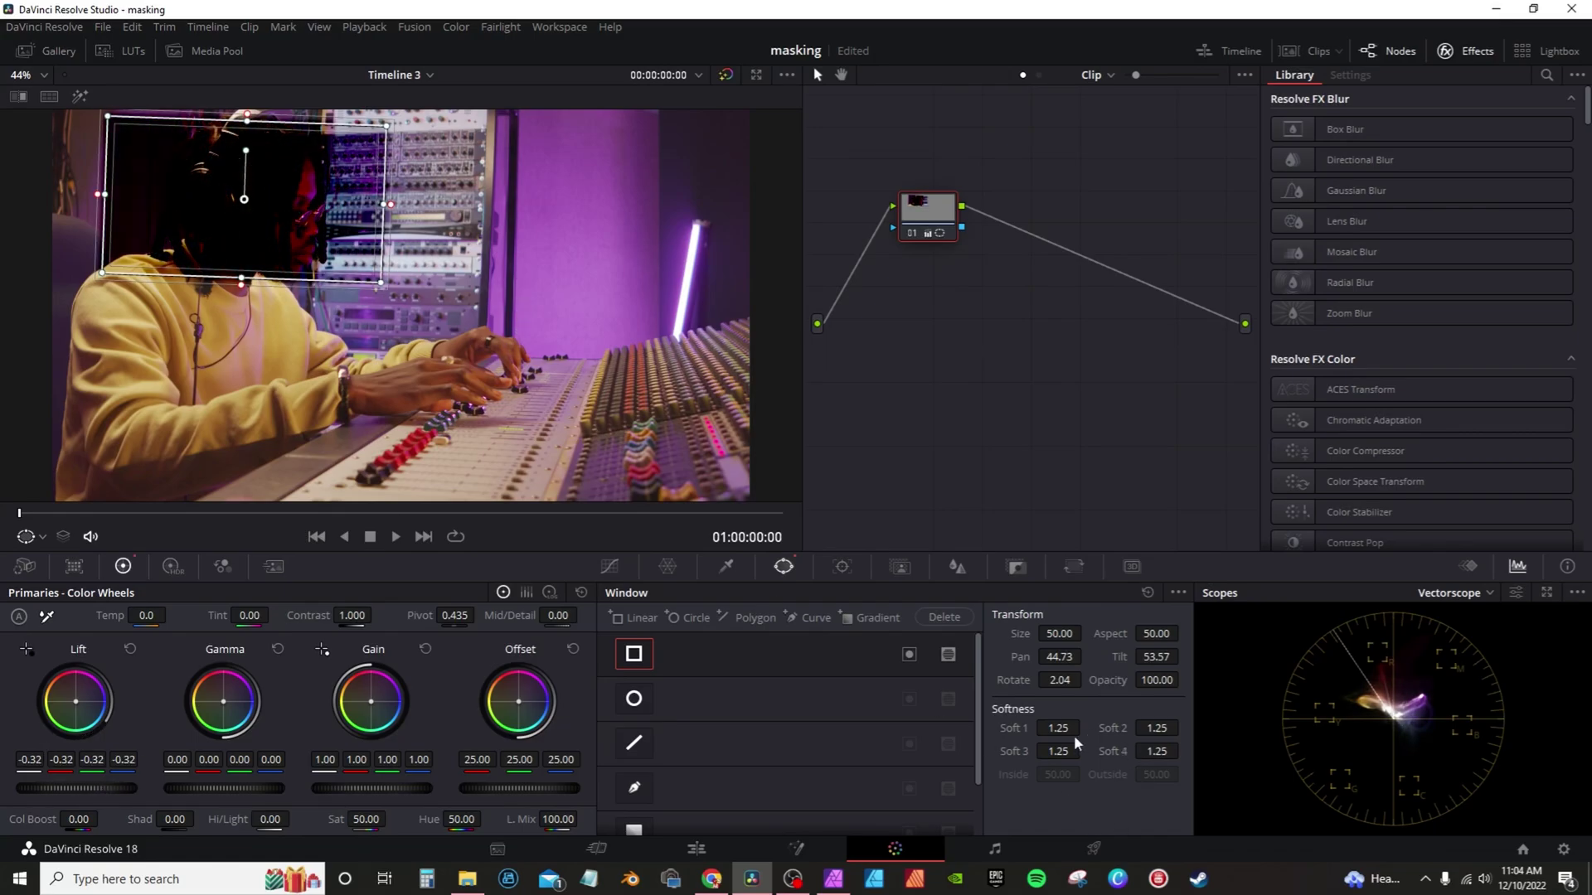
drag(1084, 728, 1047, 763)
drag(1156, 727, 1161, 752)
drag(379, 282, 300, 260)
drag(102, 277, 203, 249)
drag(110, 119, 187, 146)
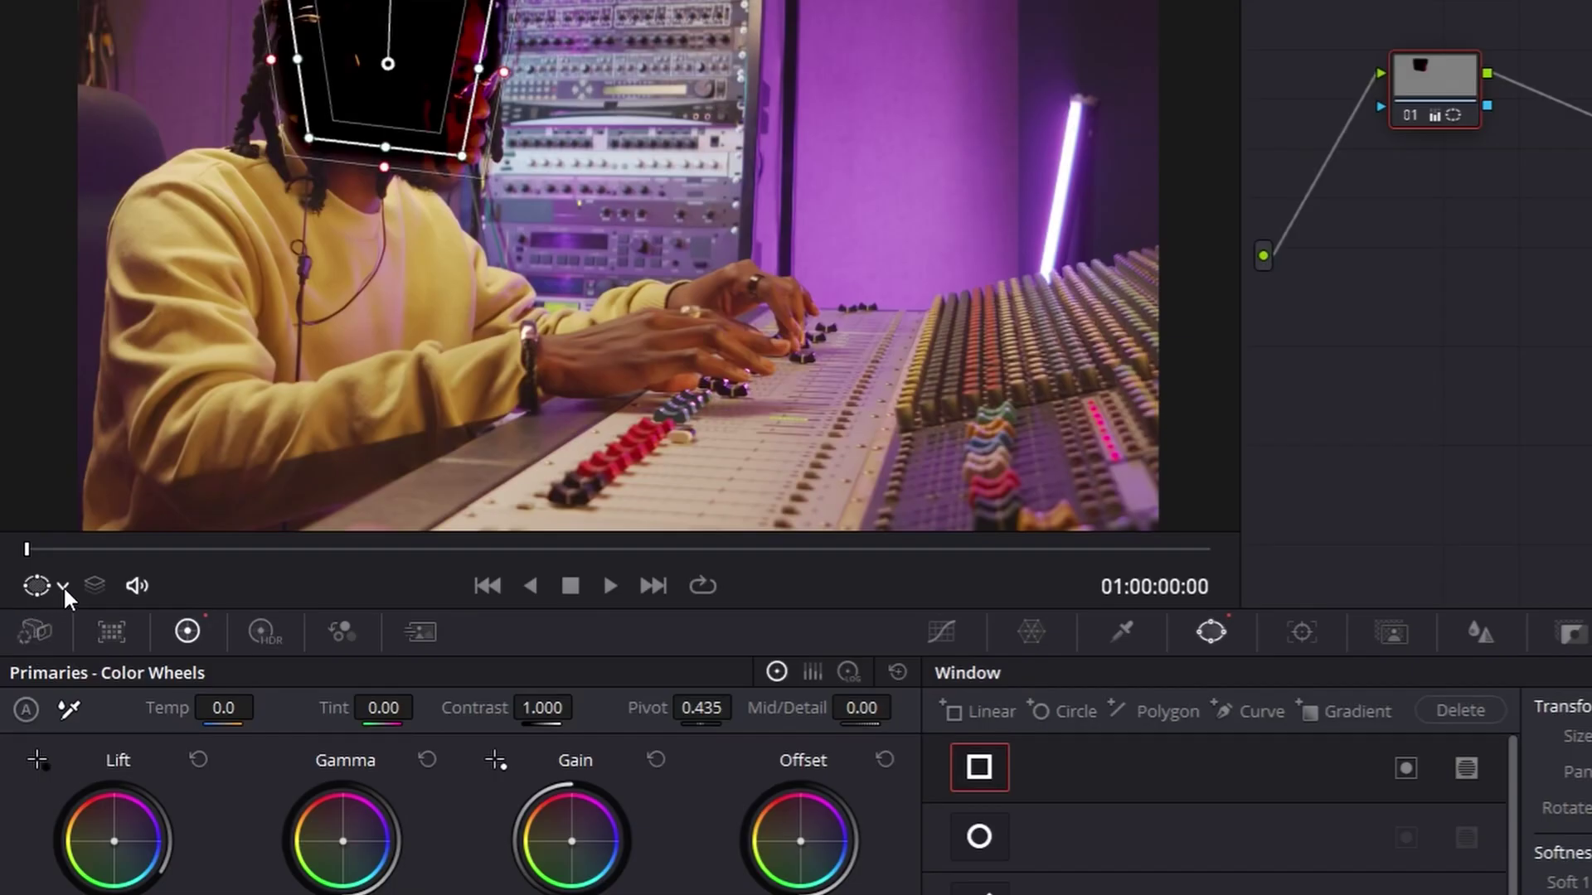
Step: Toggle the viewer window overlay to Off and then back on
click(63, 585)
click(73, 630)
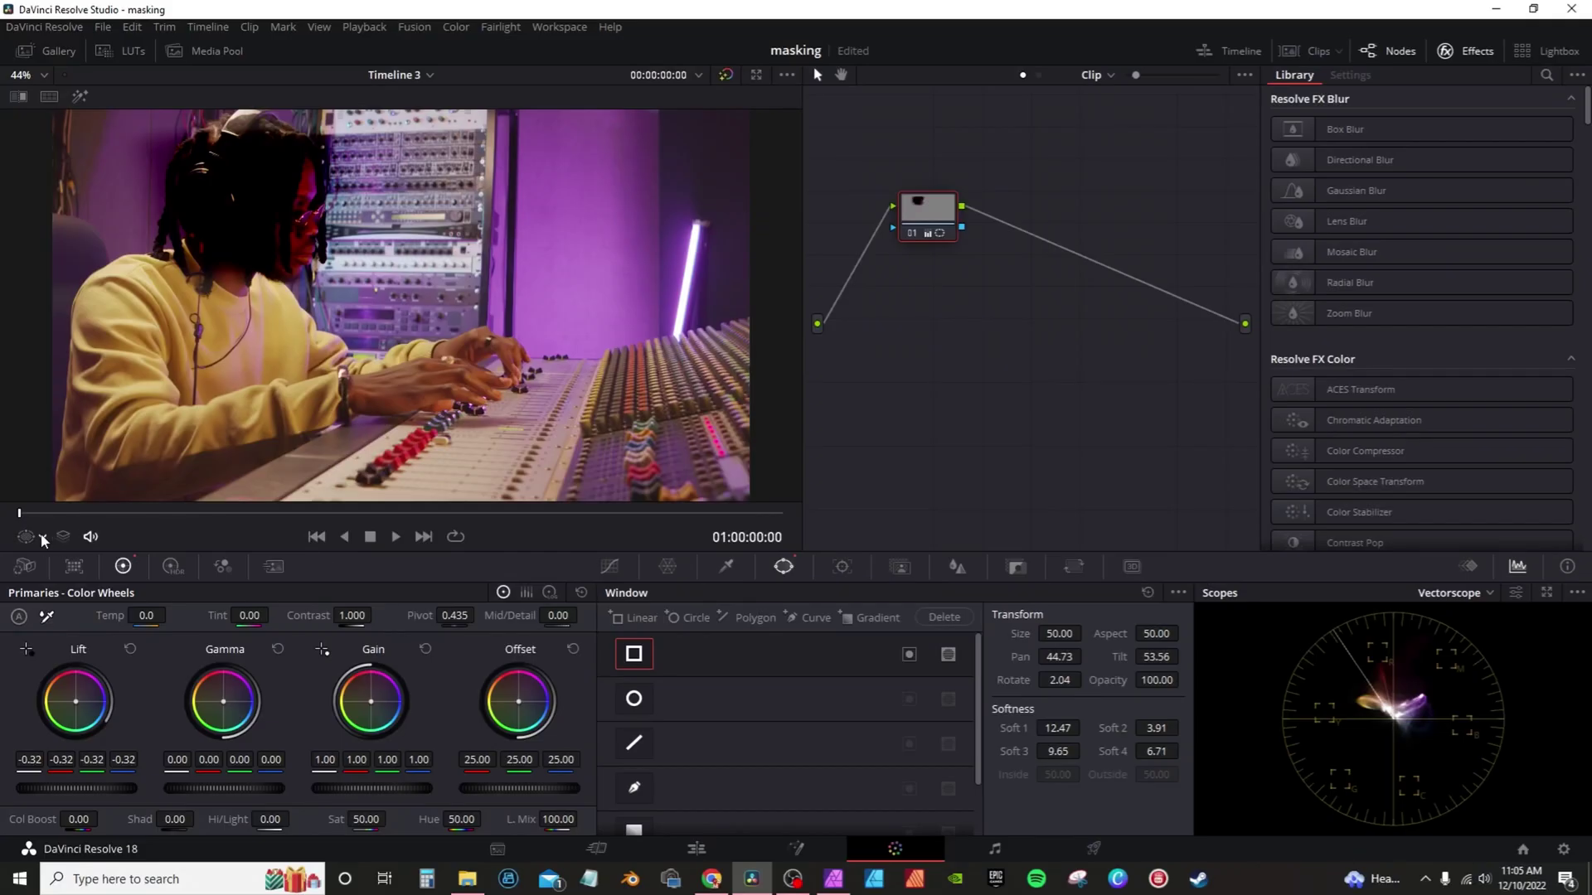
click(43, 540)
click(64, 606)
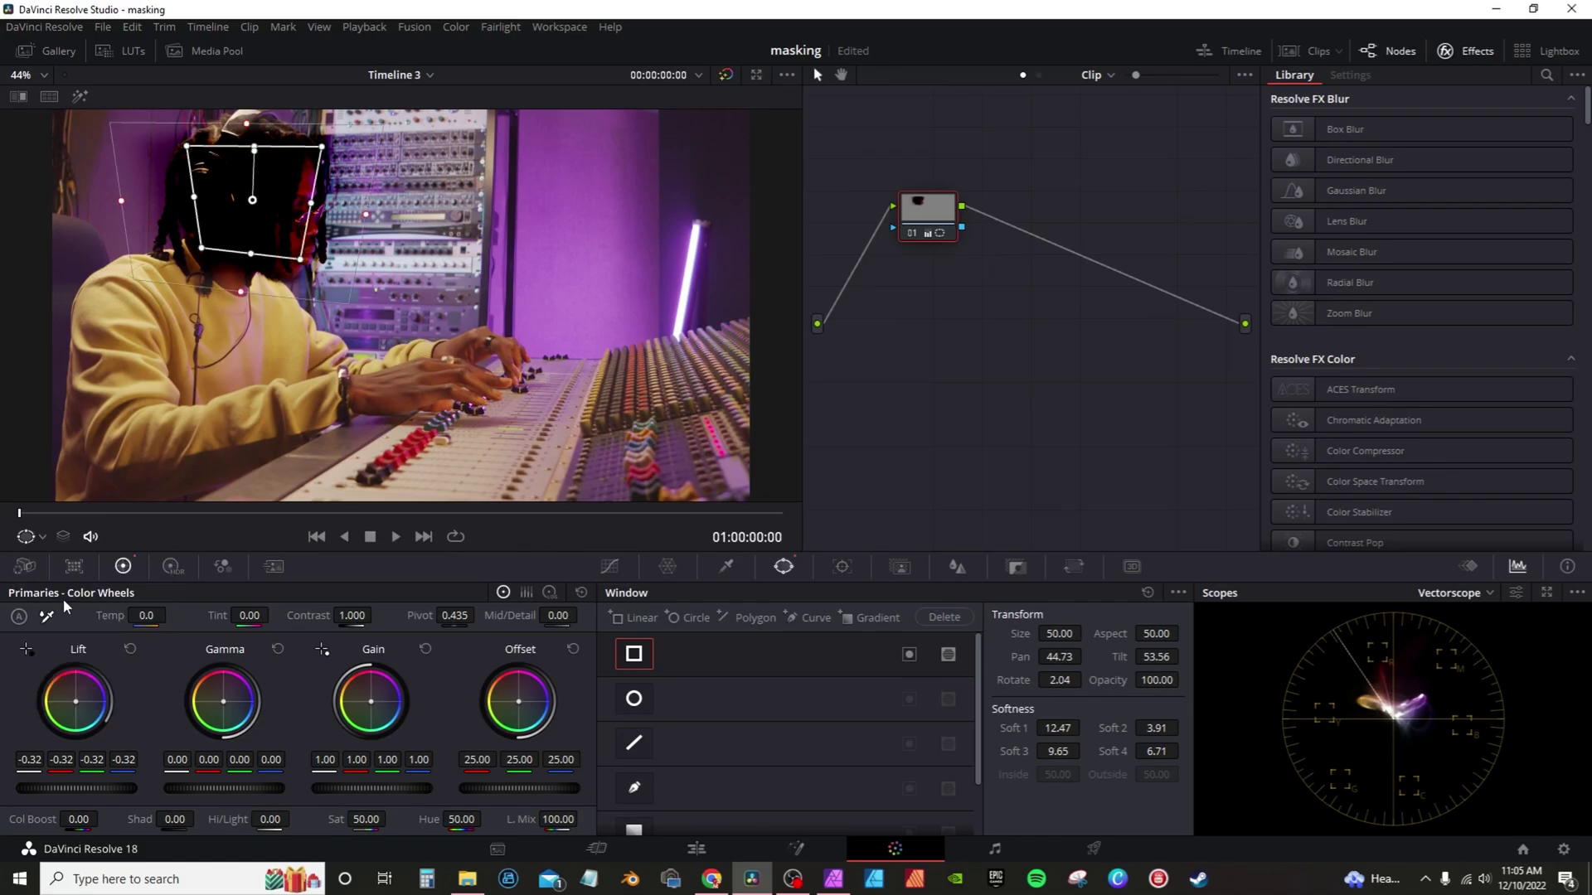
Step: Add a second Linear window over the mixing console, try Invert and Mask, then disable it
click(615, 617)
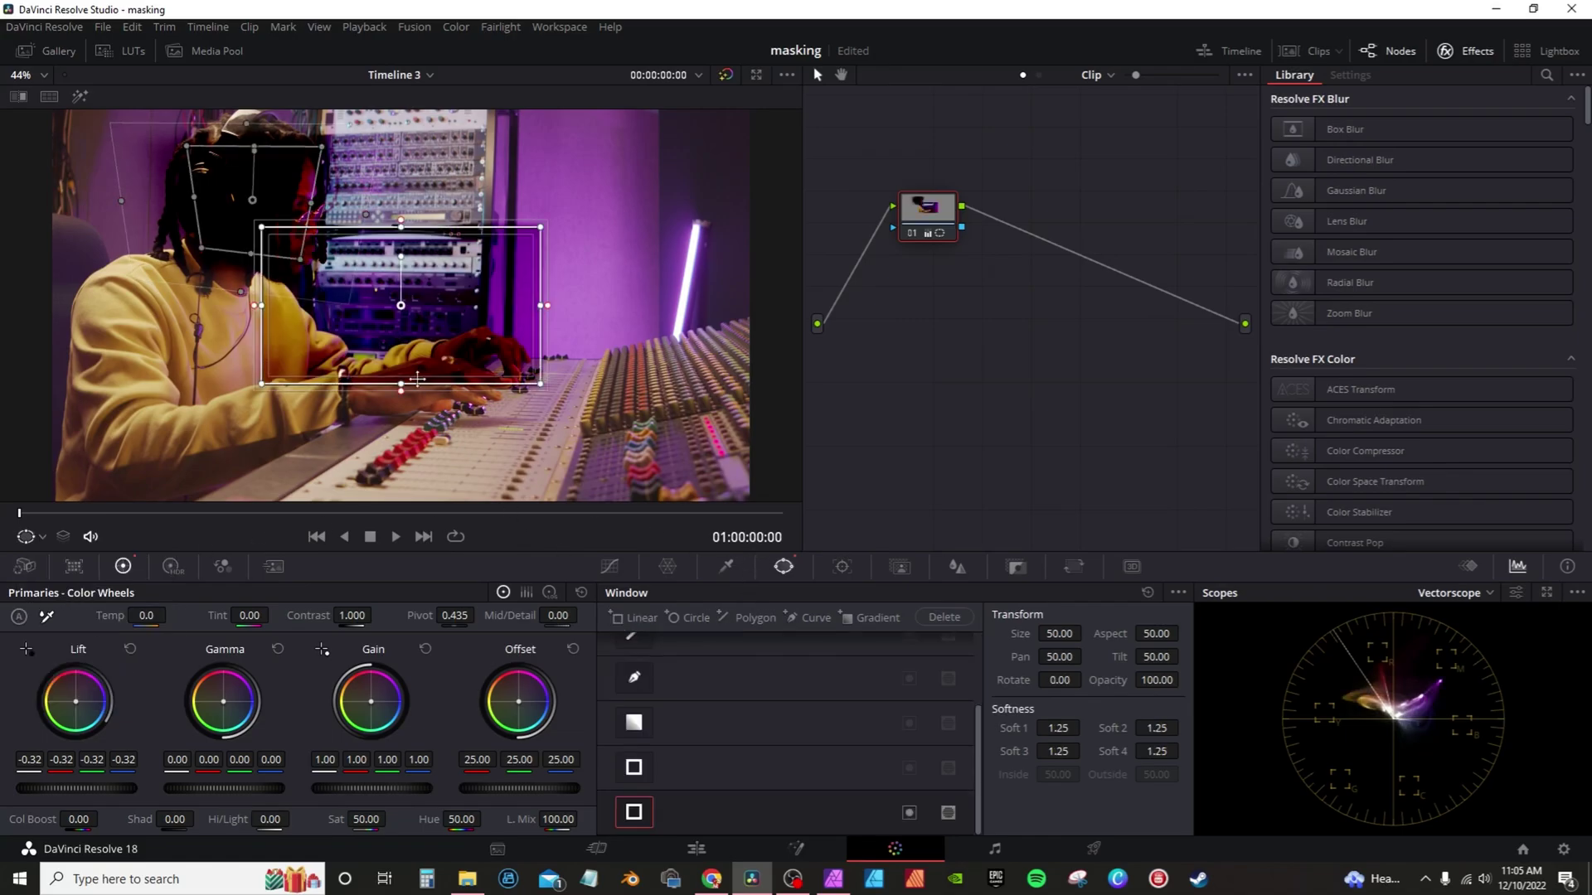
drag(414, 334, 645, 415)
scroll(645, 414, down, 1)
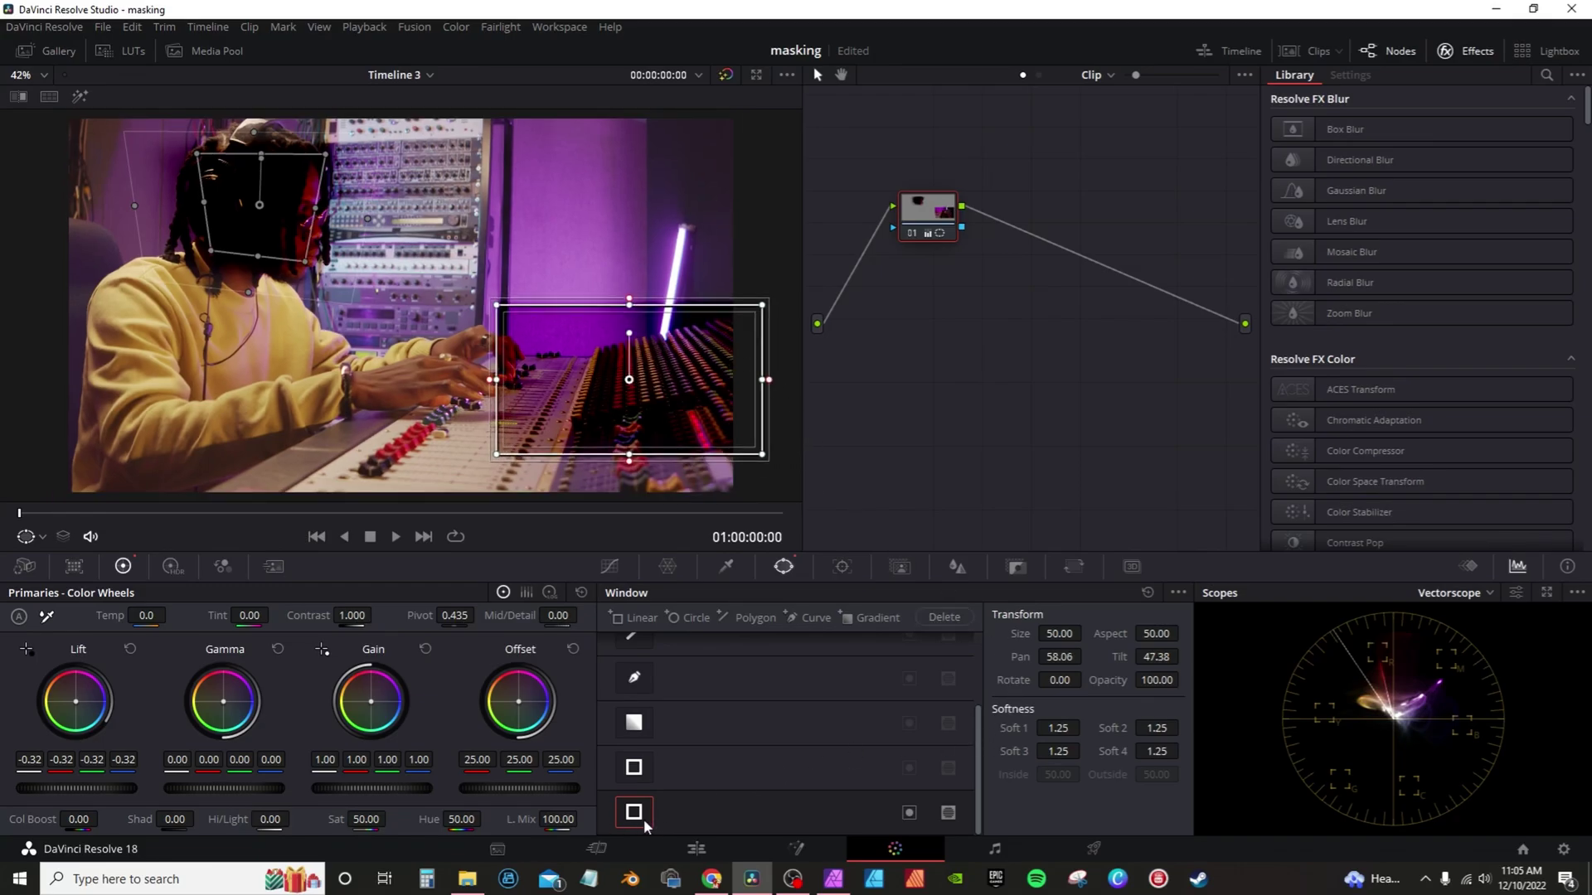
click(910, 814)
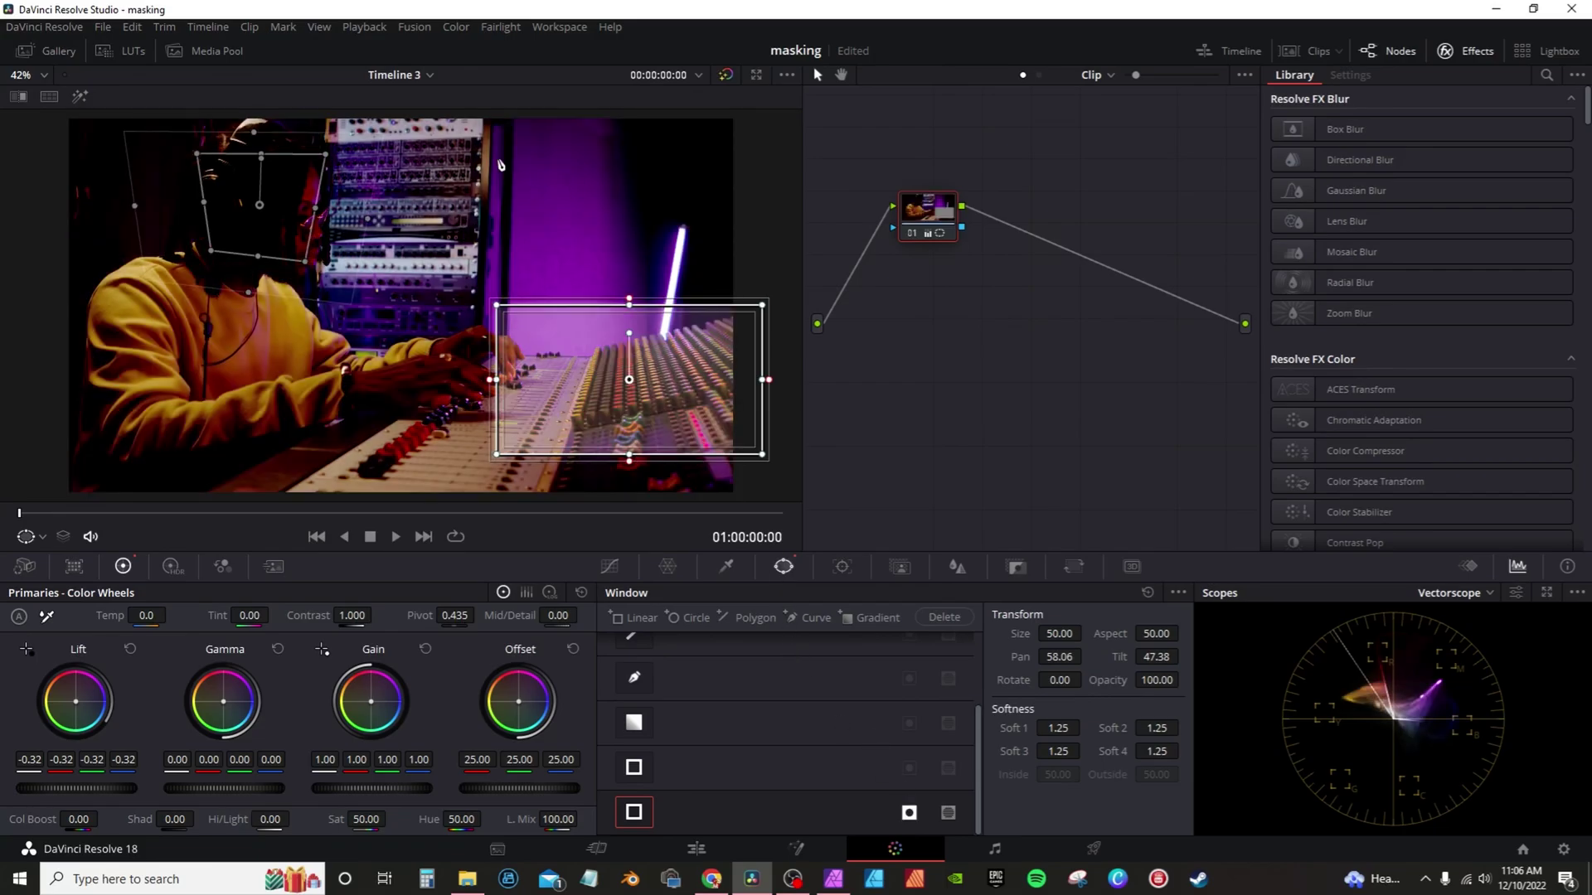
click(949, 814)
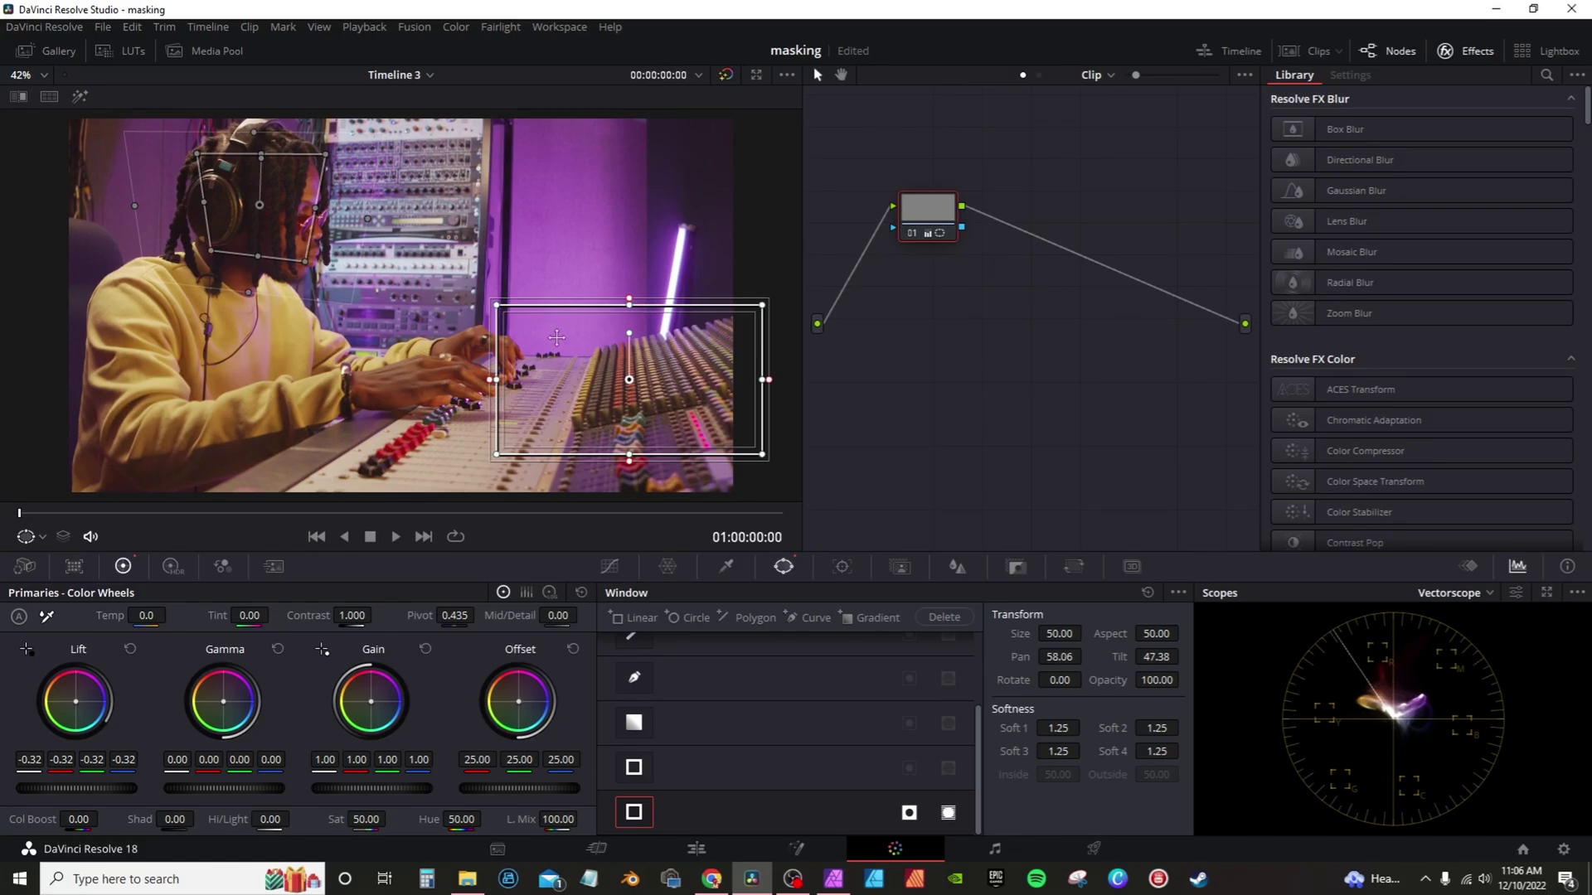
click(633, 816)
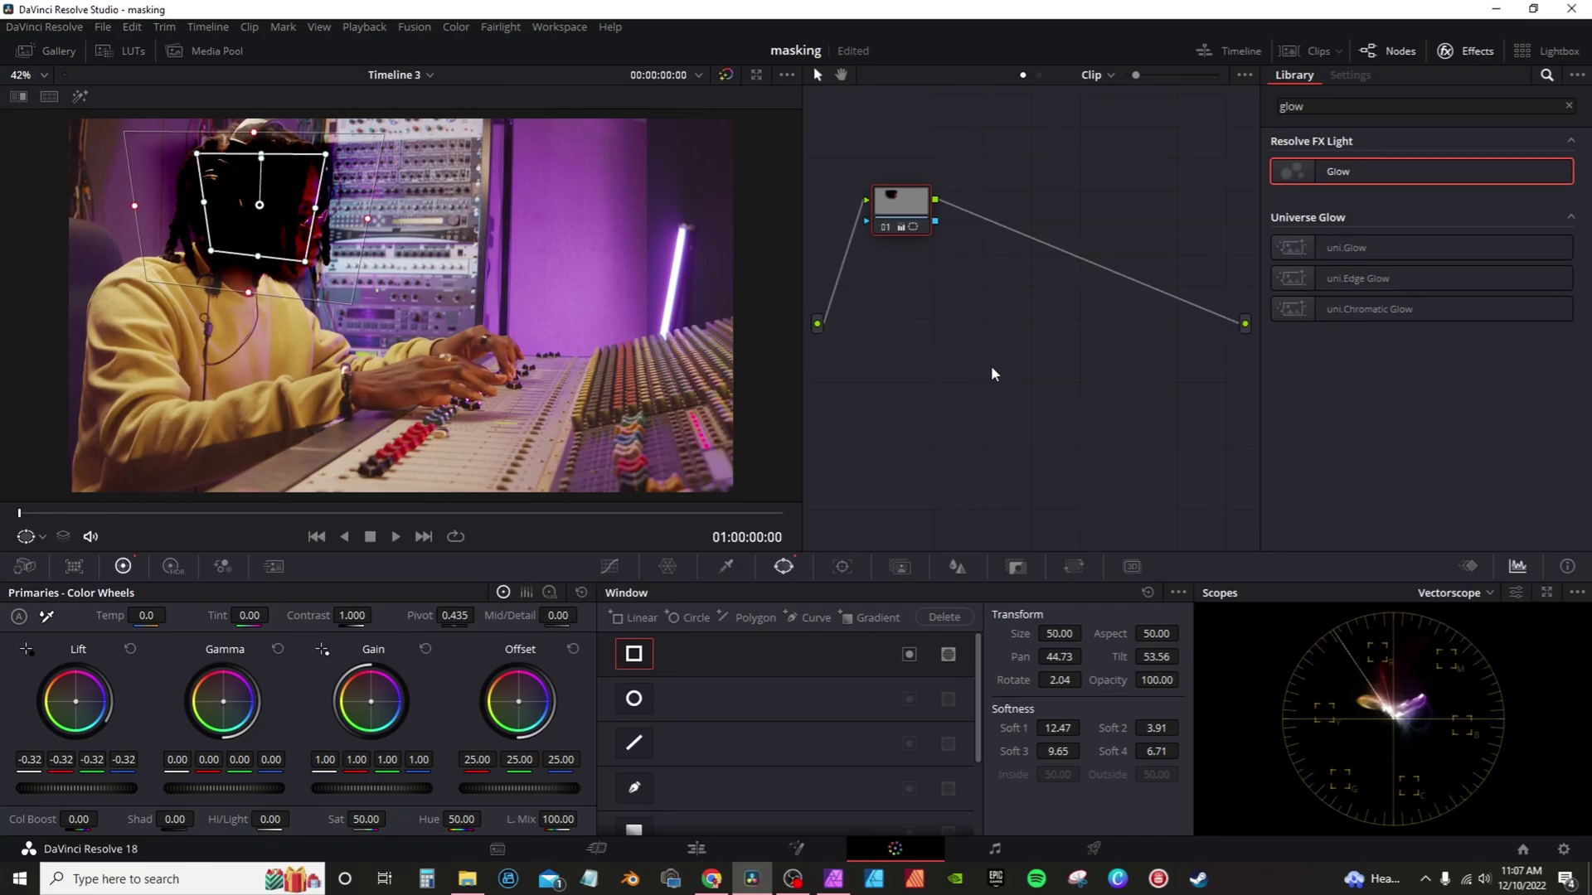
Step: Add serial node 02 with the Resolve FX Glow effect and raise its Gain from 0.500 to 2.000
key(alt+s)
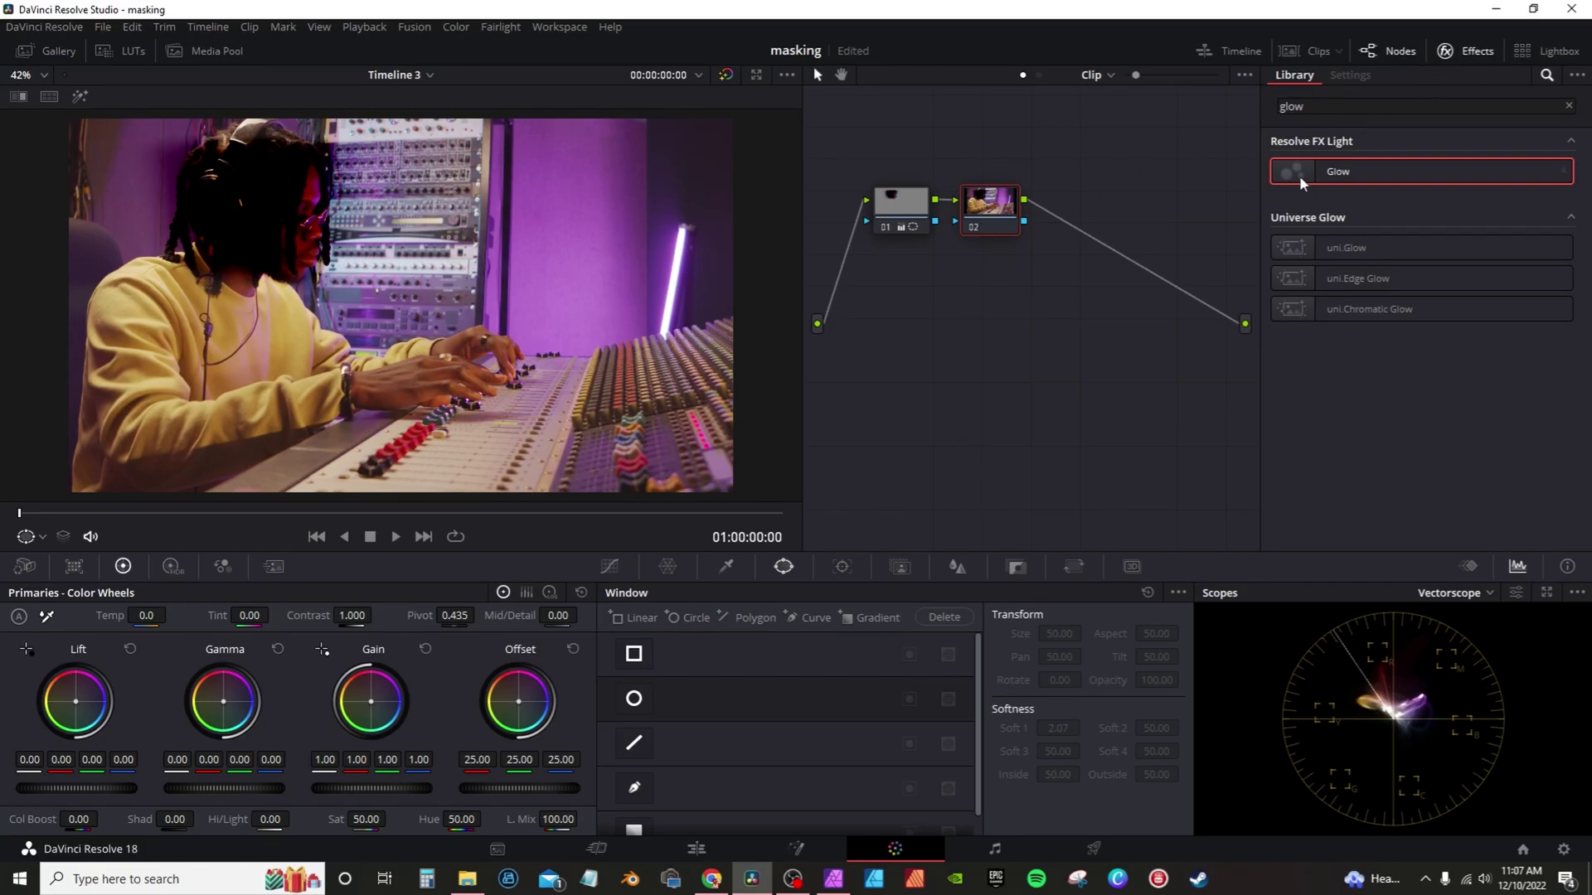
drag(1355, 176, 990, 207)
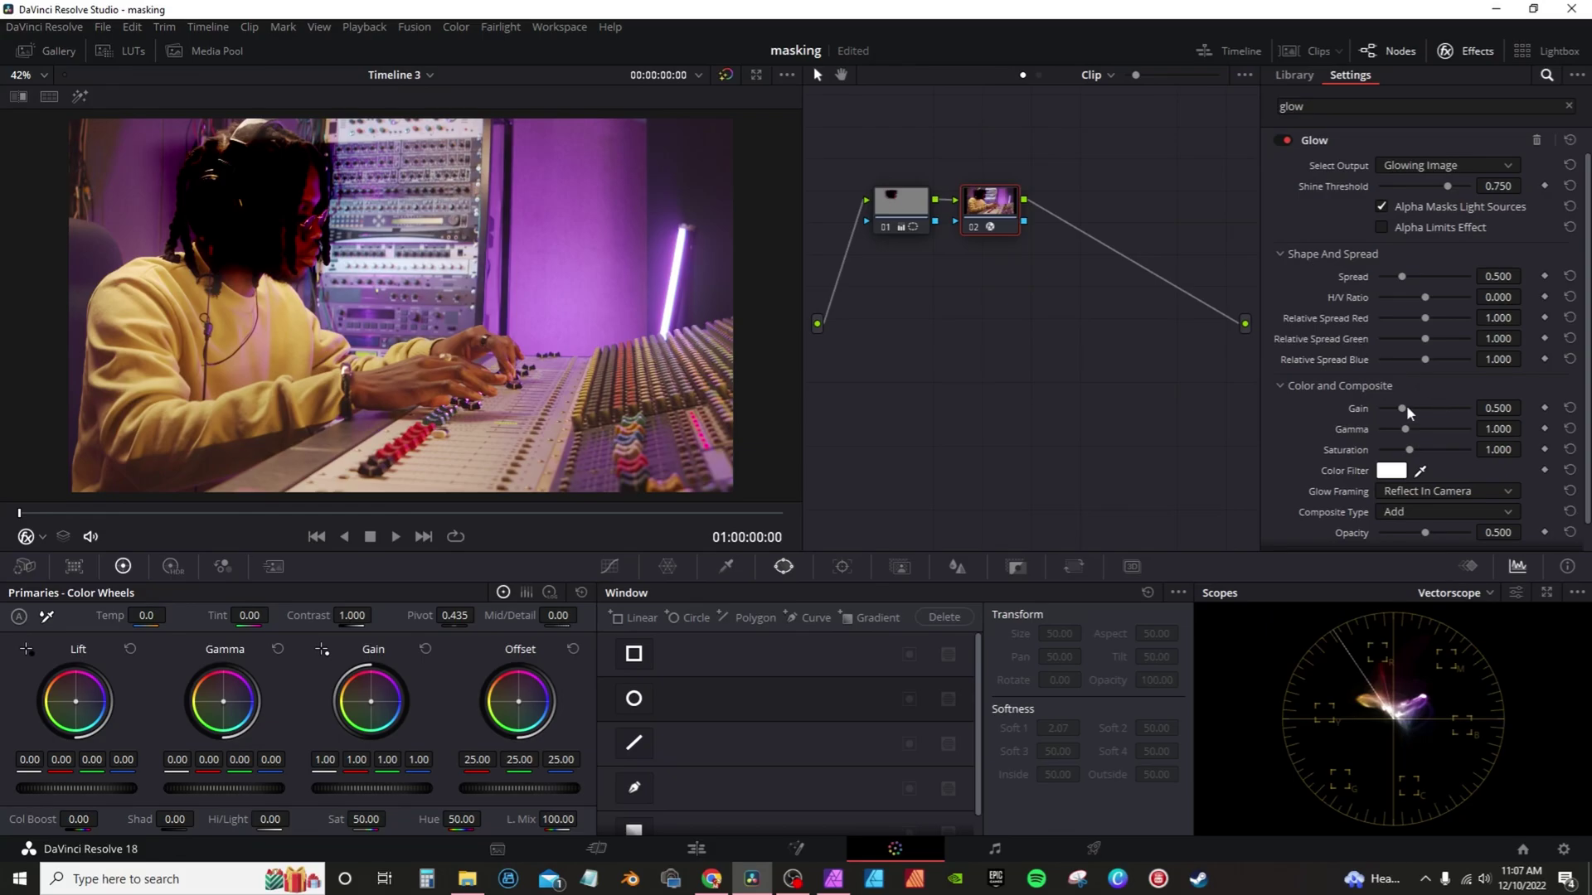
drag(1405, 414, 1475, 417)
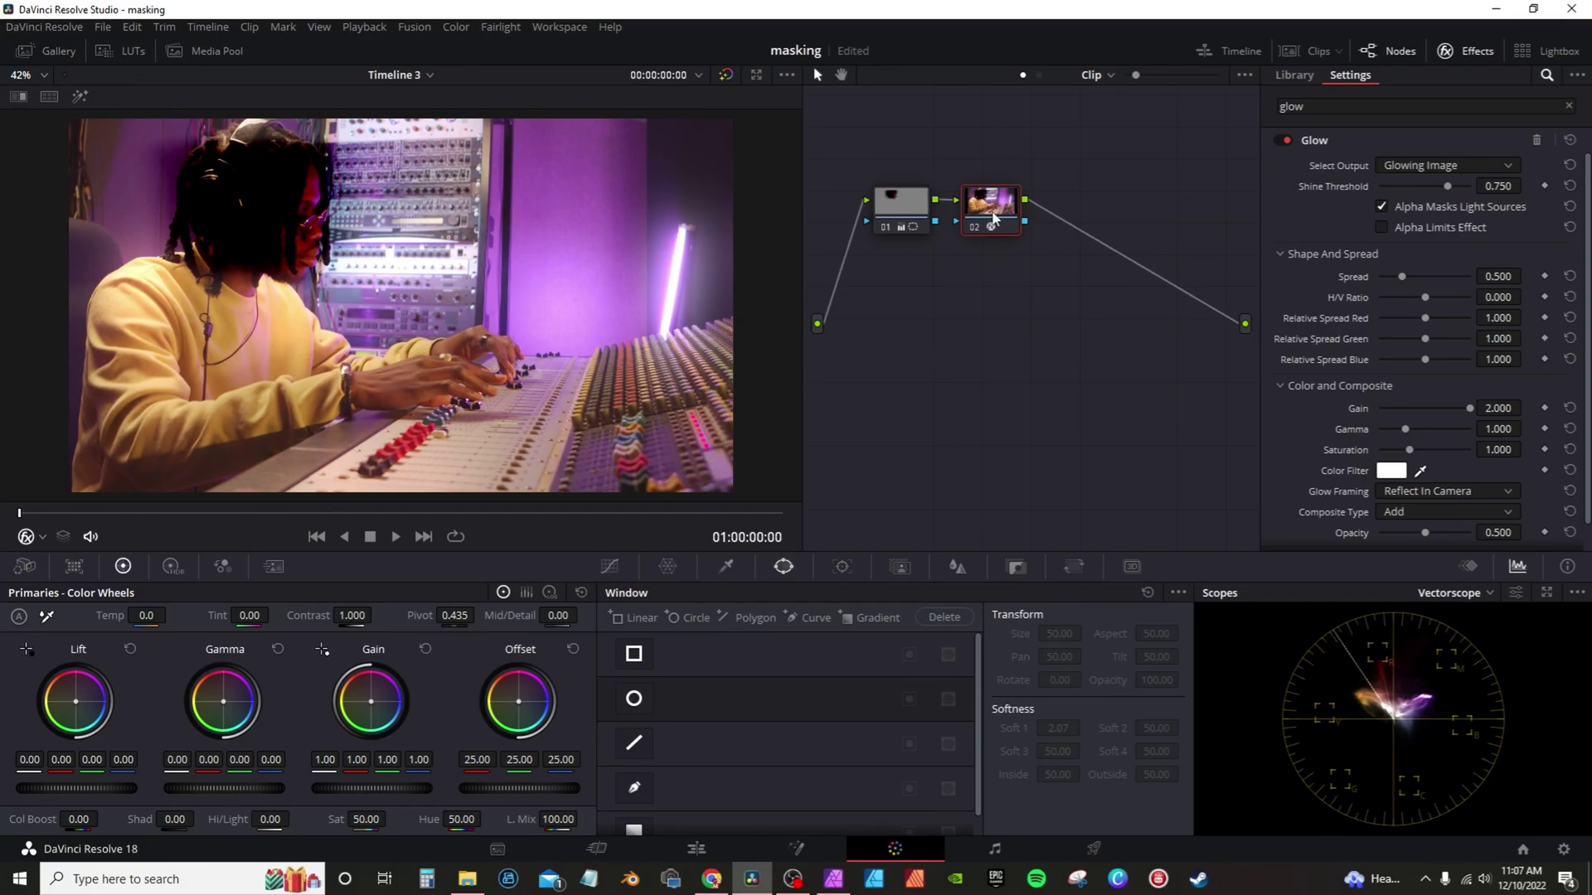
Step: Draw a closed four-point Curve window around the light tube
click(644, 787)
click(698, 313)
click(704, 206)
click(634, 210)
click(600, 339)
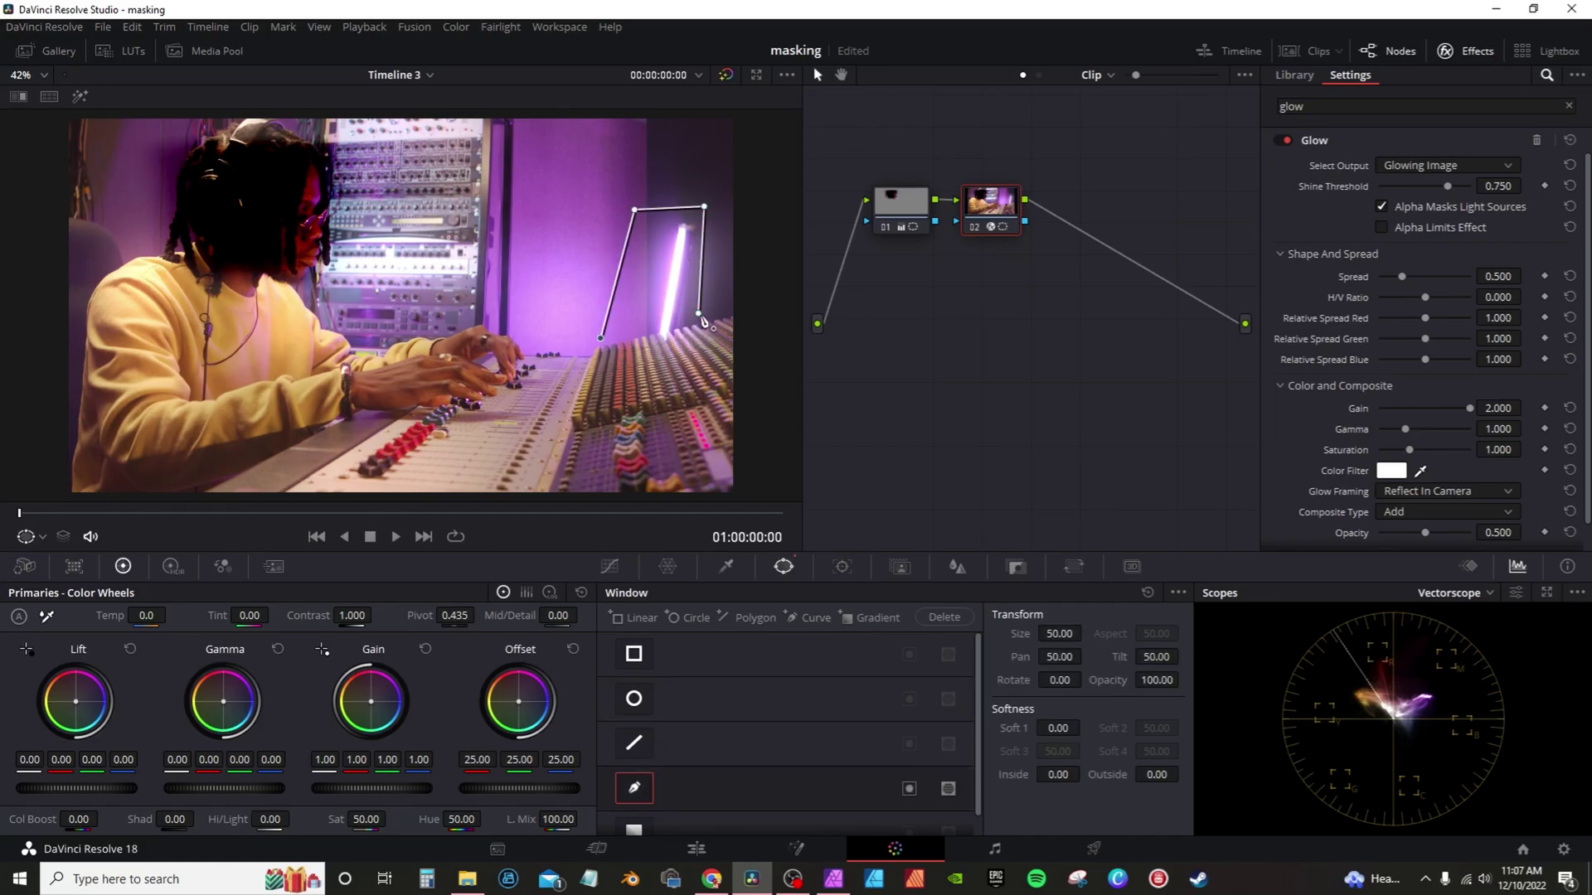
click(698, 314)
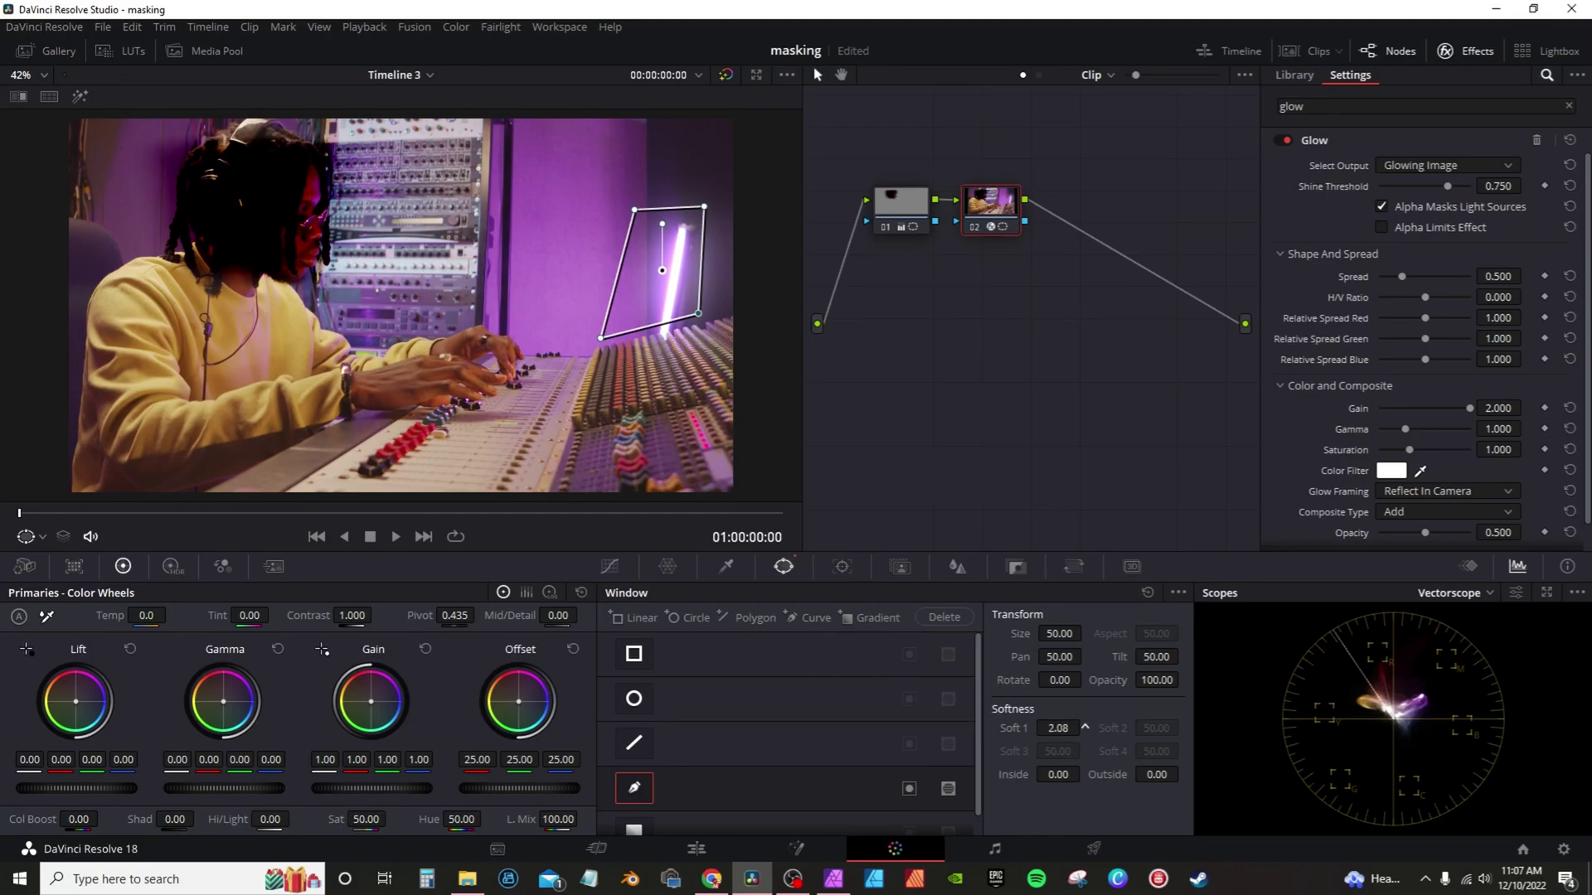
Step: Set the viewer overlay to Off and select node 01
click(42, 537)
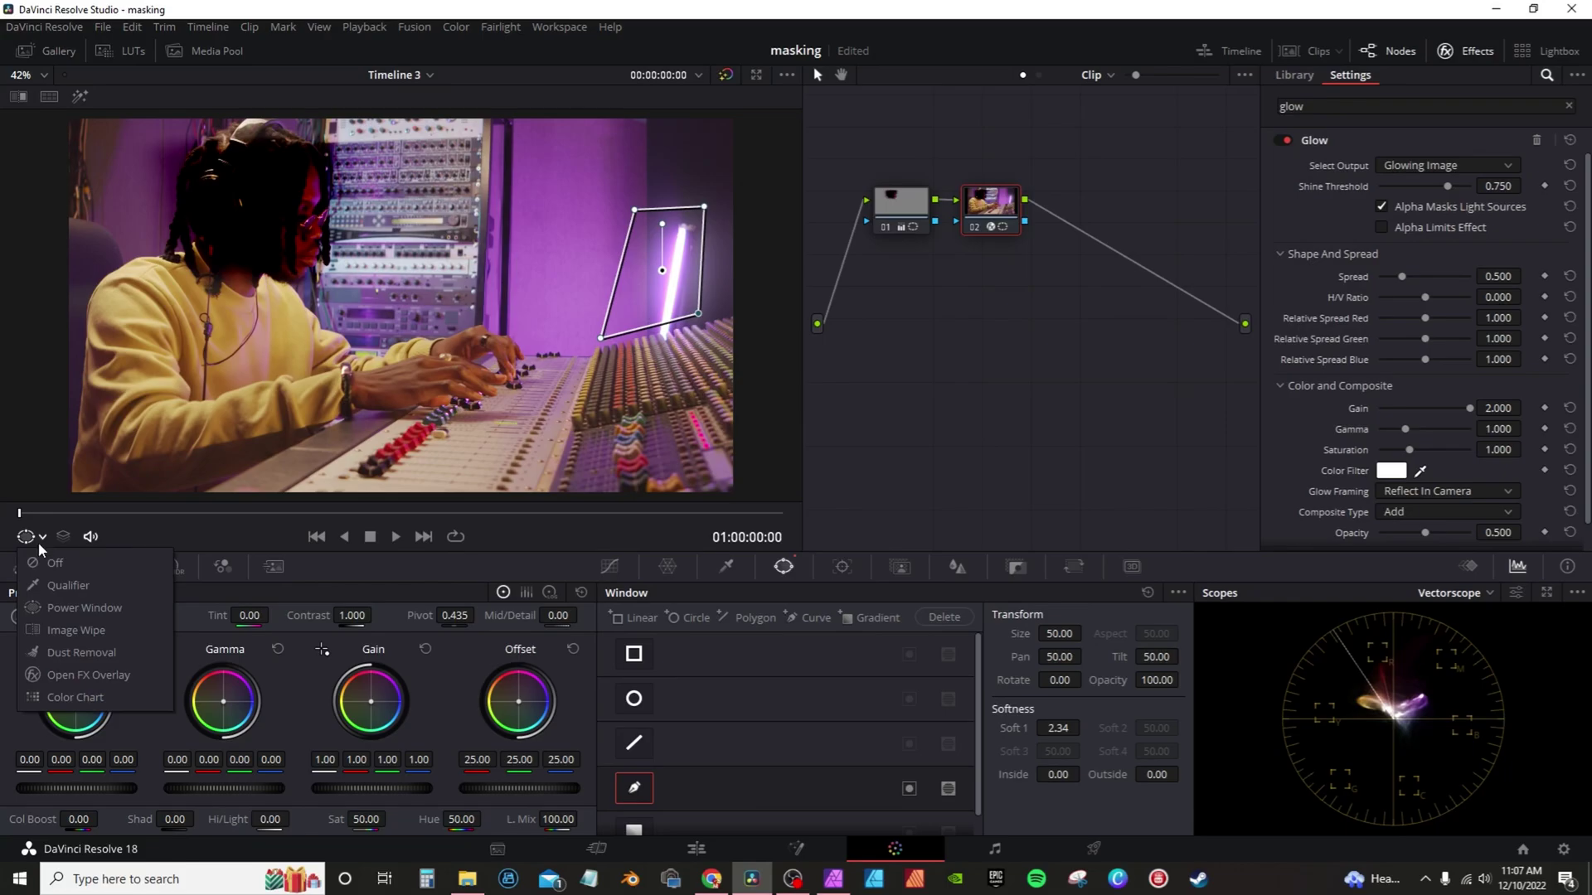
click(41, 564)
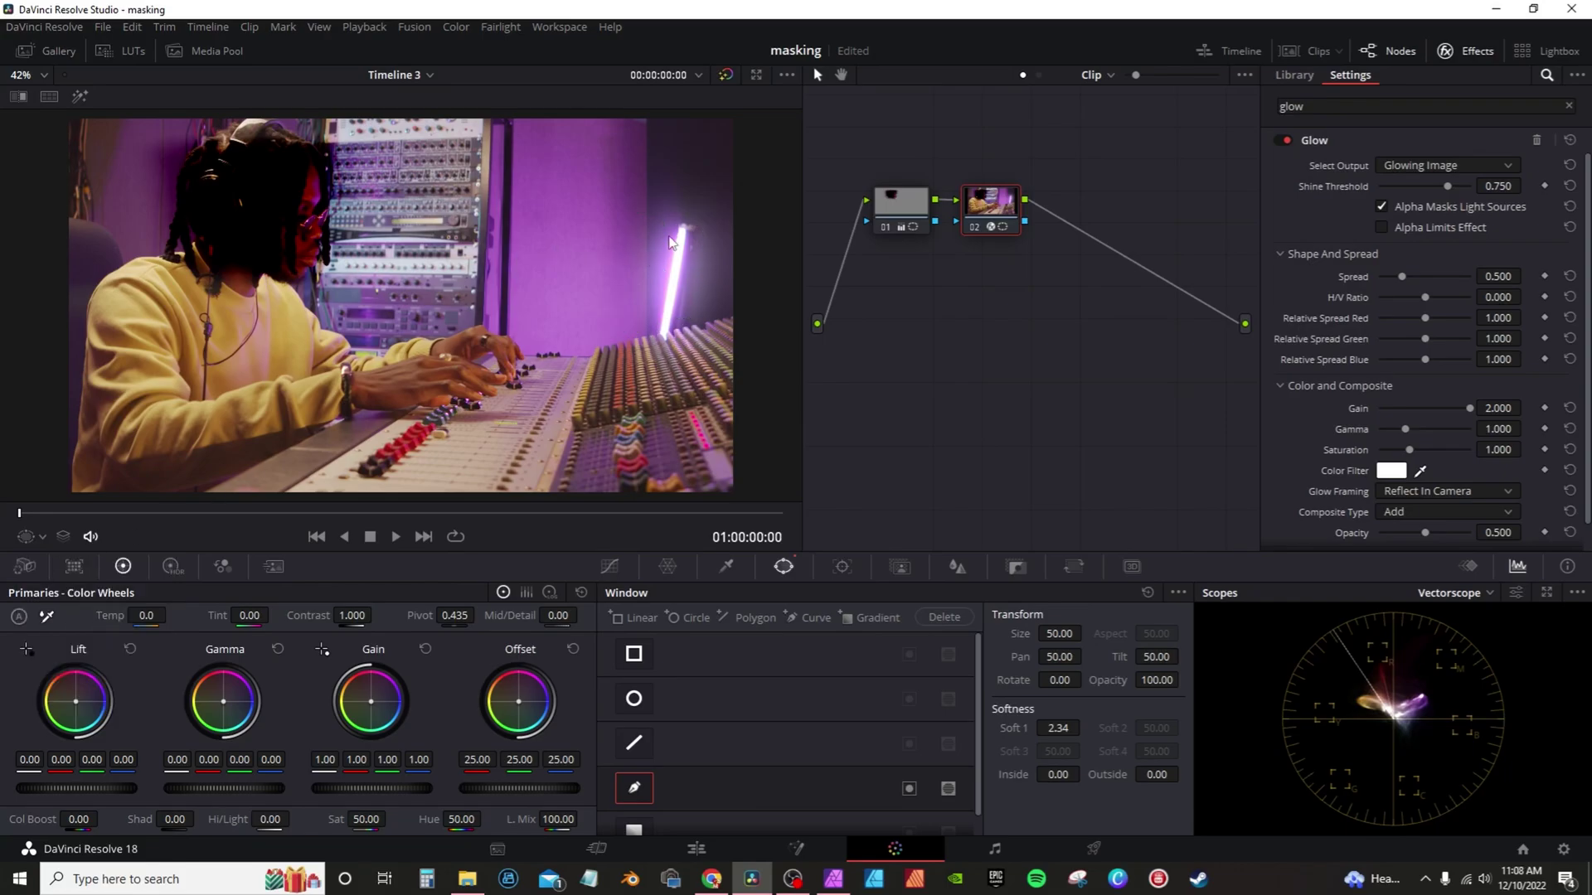
click(908, 218)
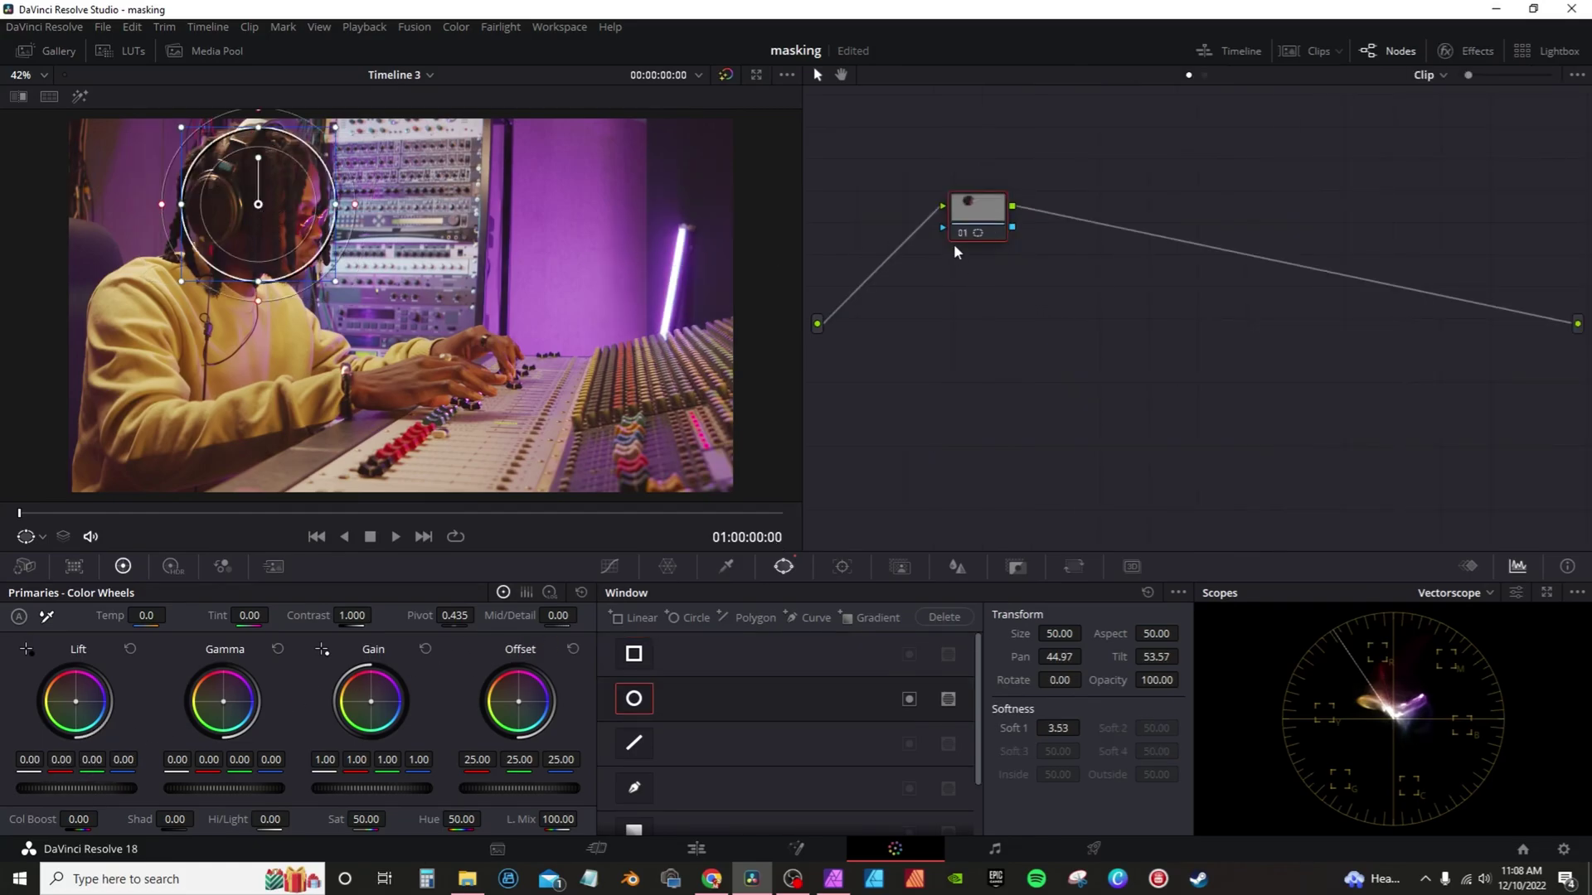
Step: Add an Alpha Output to the node graph and connect node 01's key output to it
right_click(1006, 344)
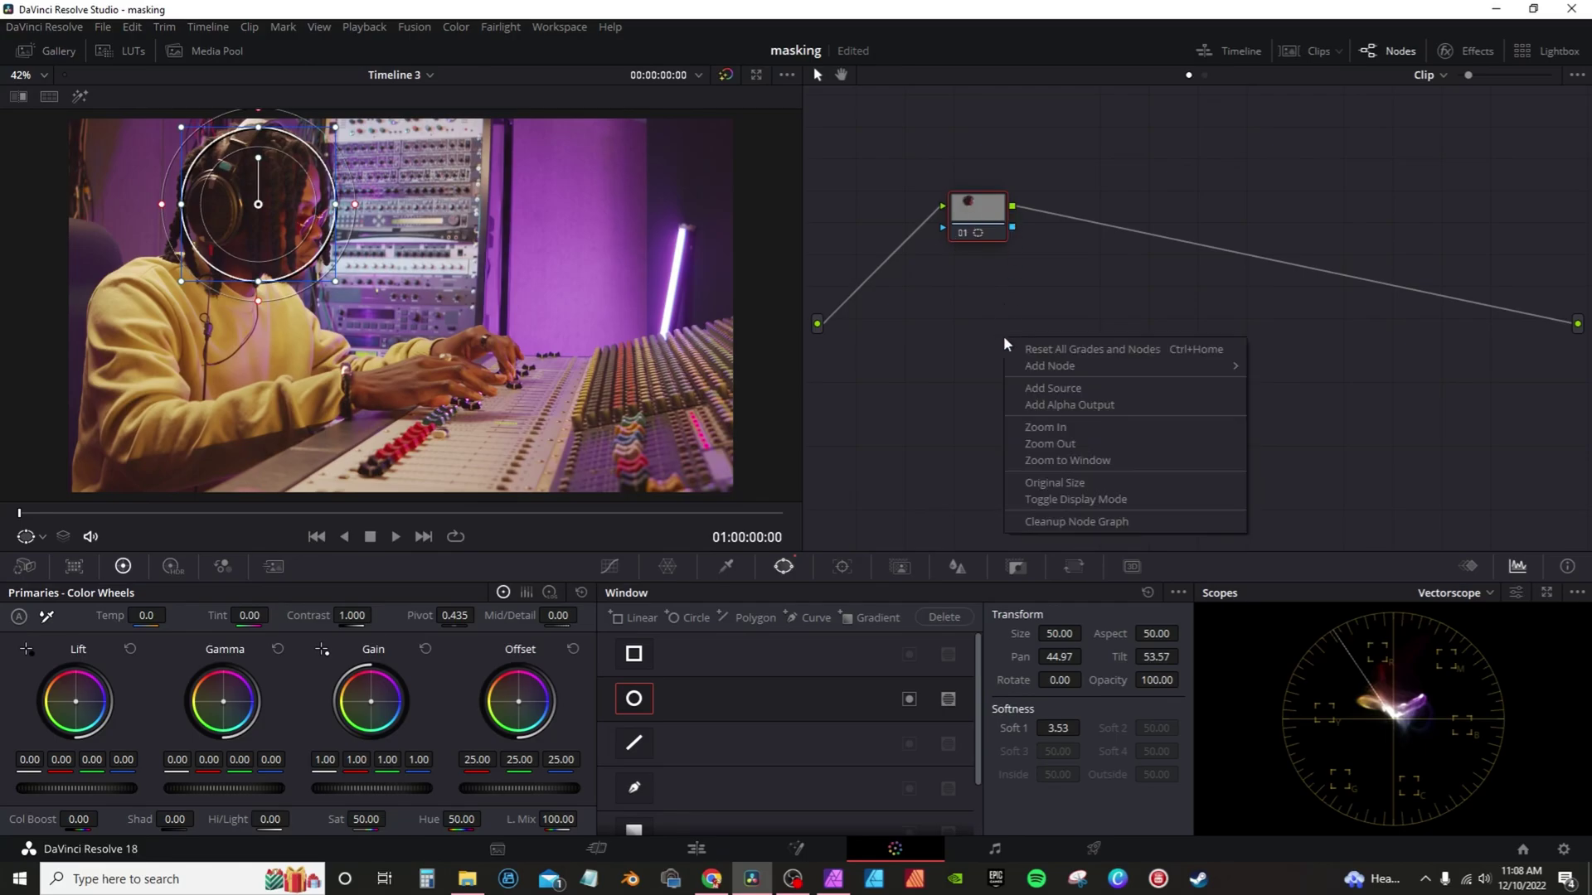
click(1091, 406)
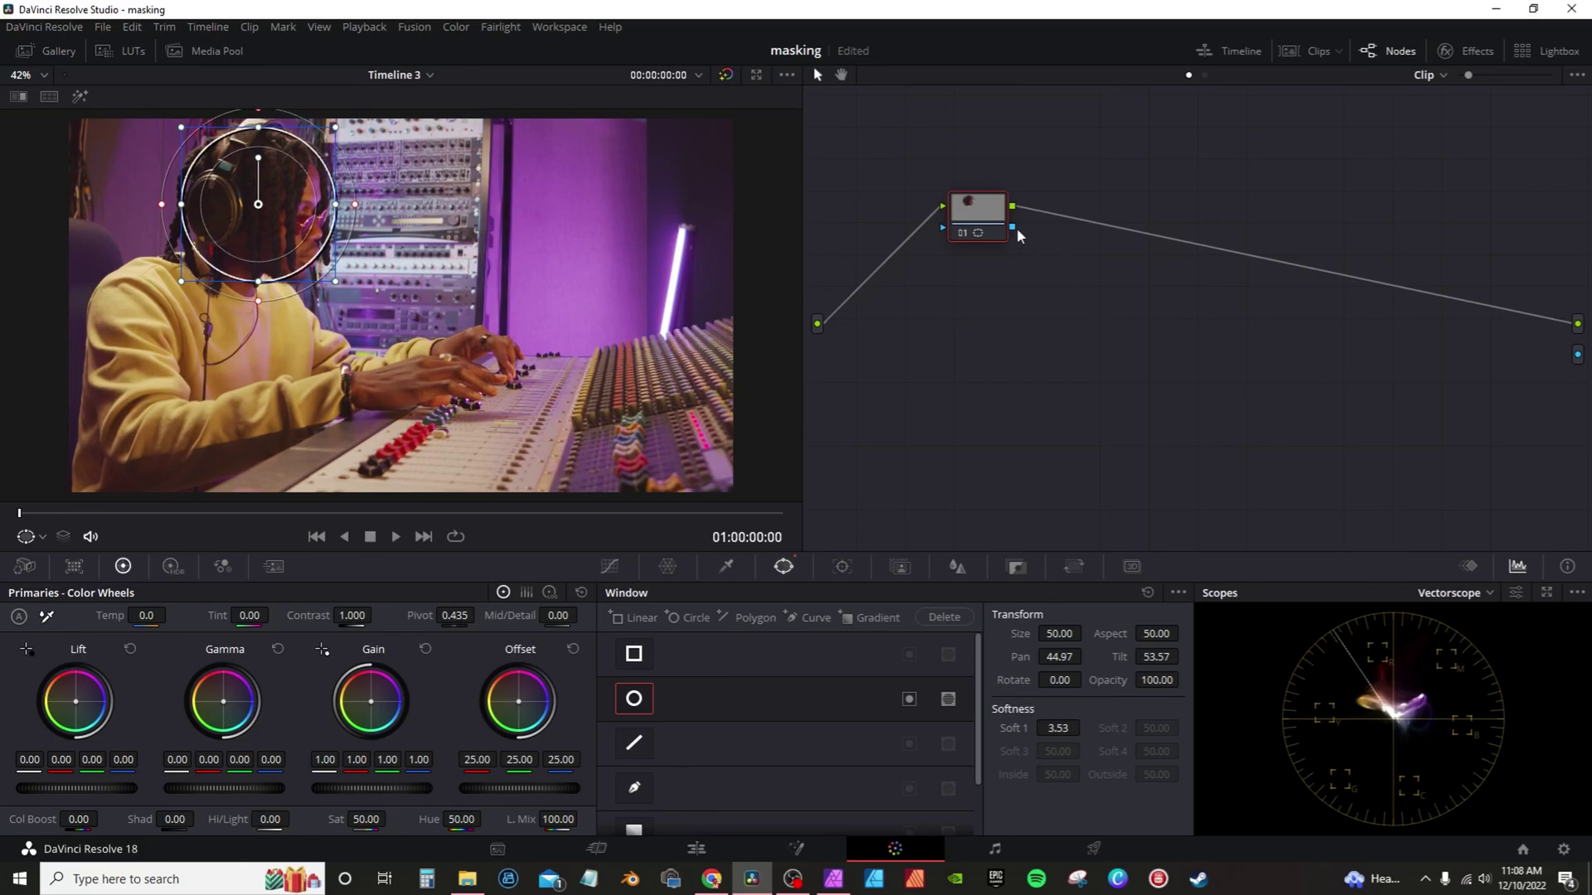
drag(1012, 227, 1390, 357)
drag(1575, 348, 1578, 354)
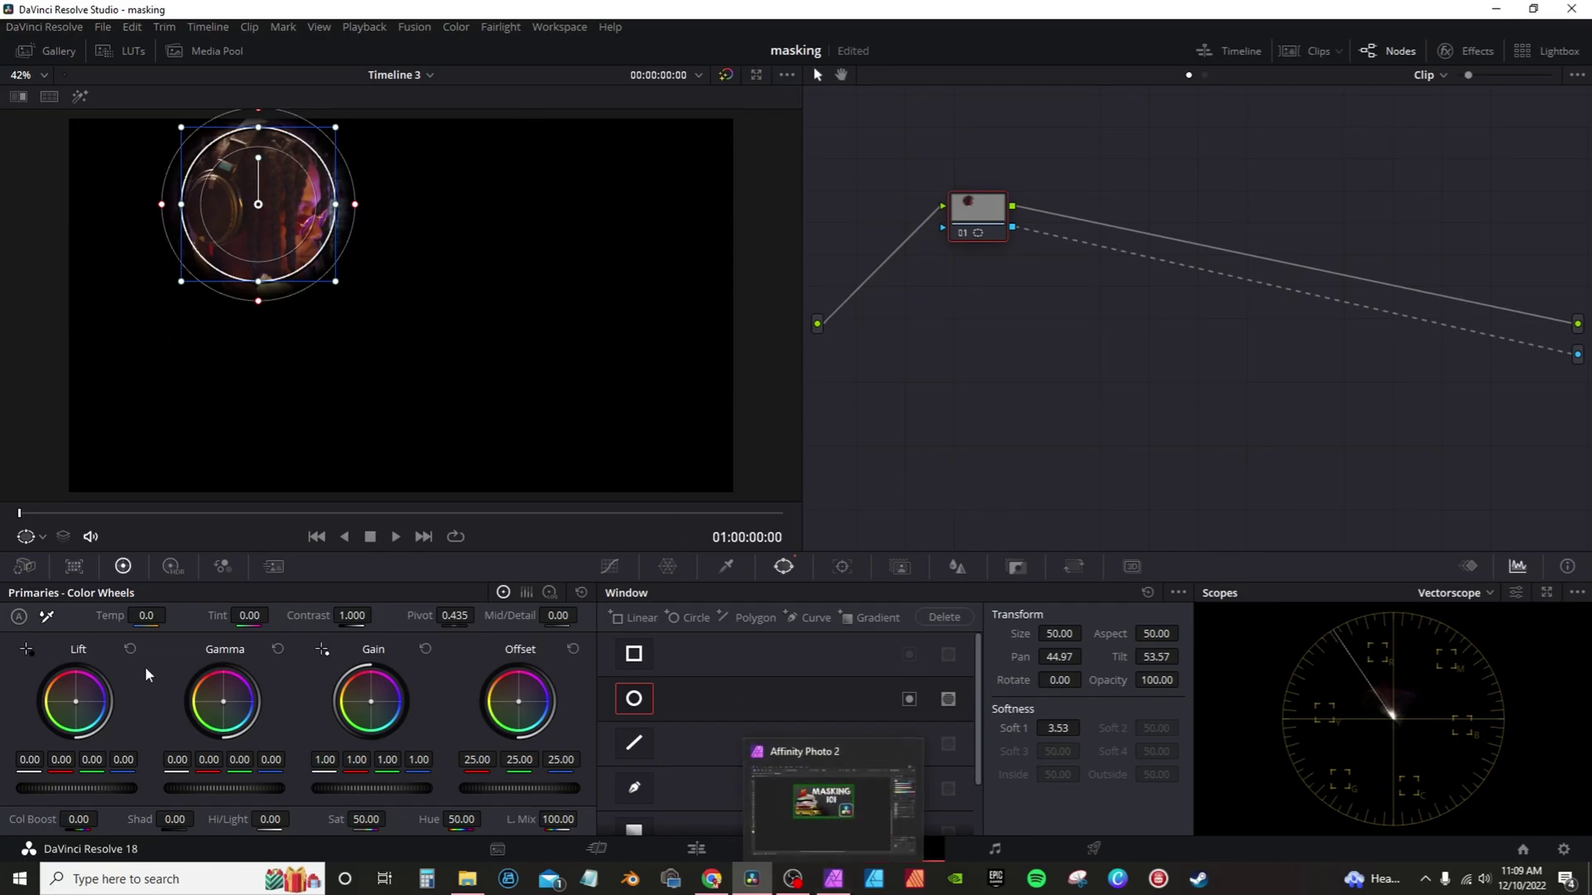
Step: On the Edit page, move the studio clip to V2, put Street Dance on V1, and preview
click(696, 850)
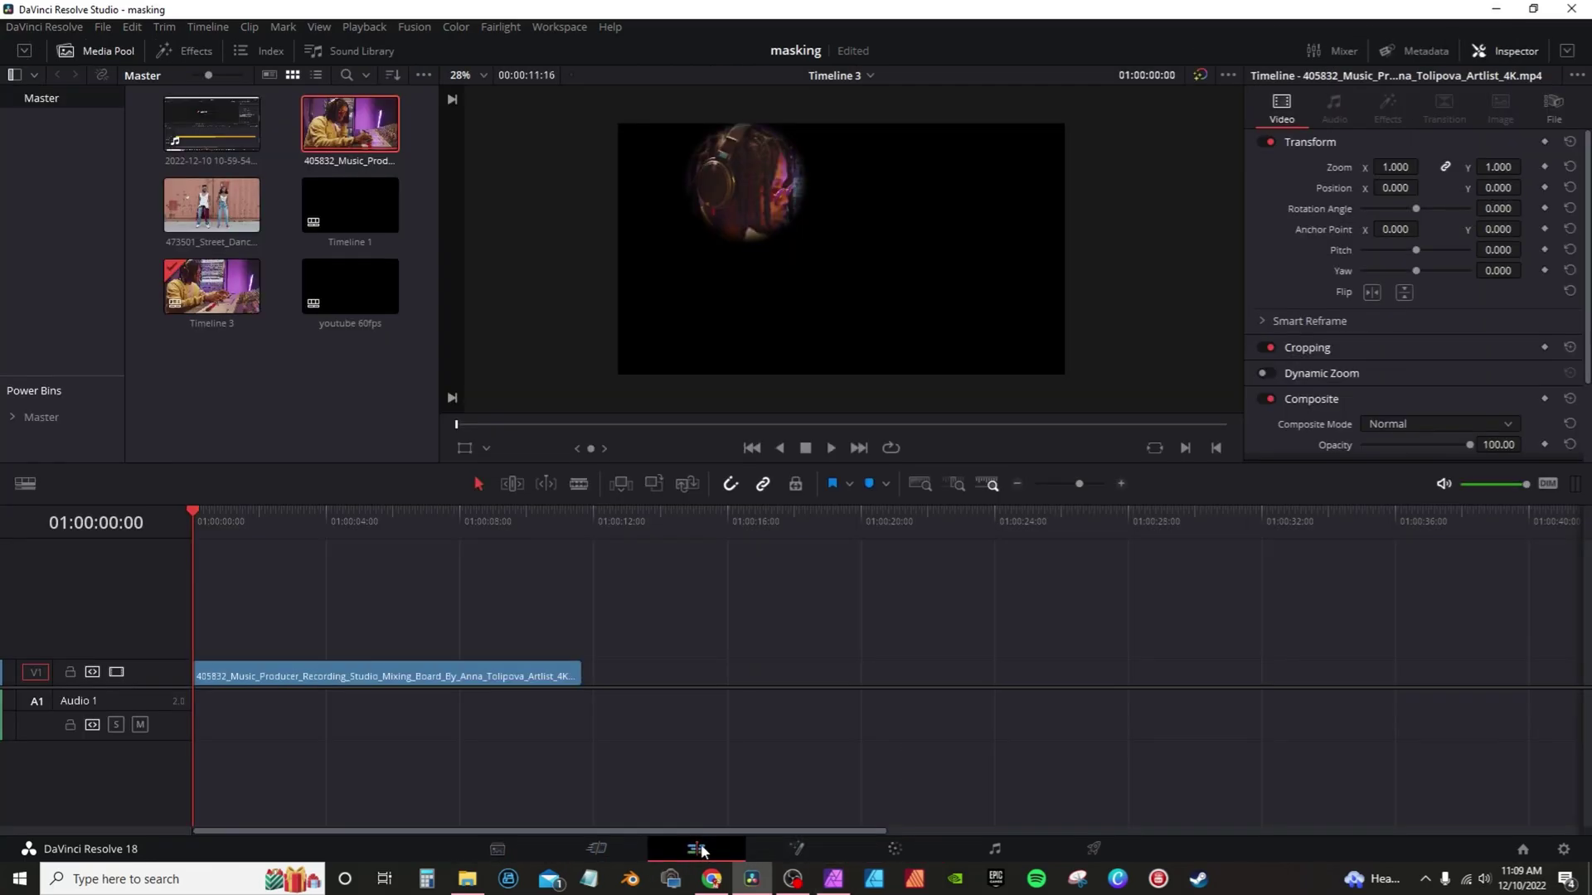
drag(442, 661, 413, 638)
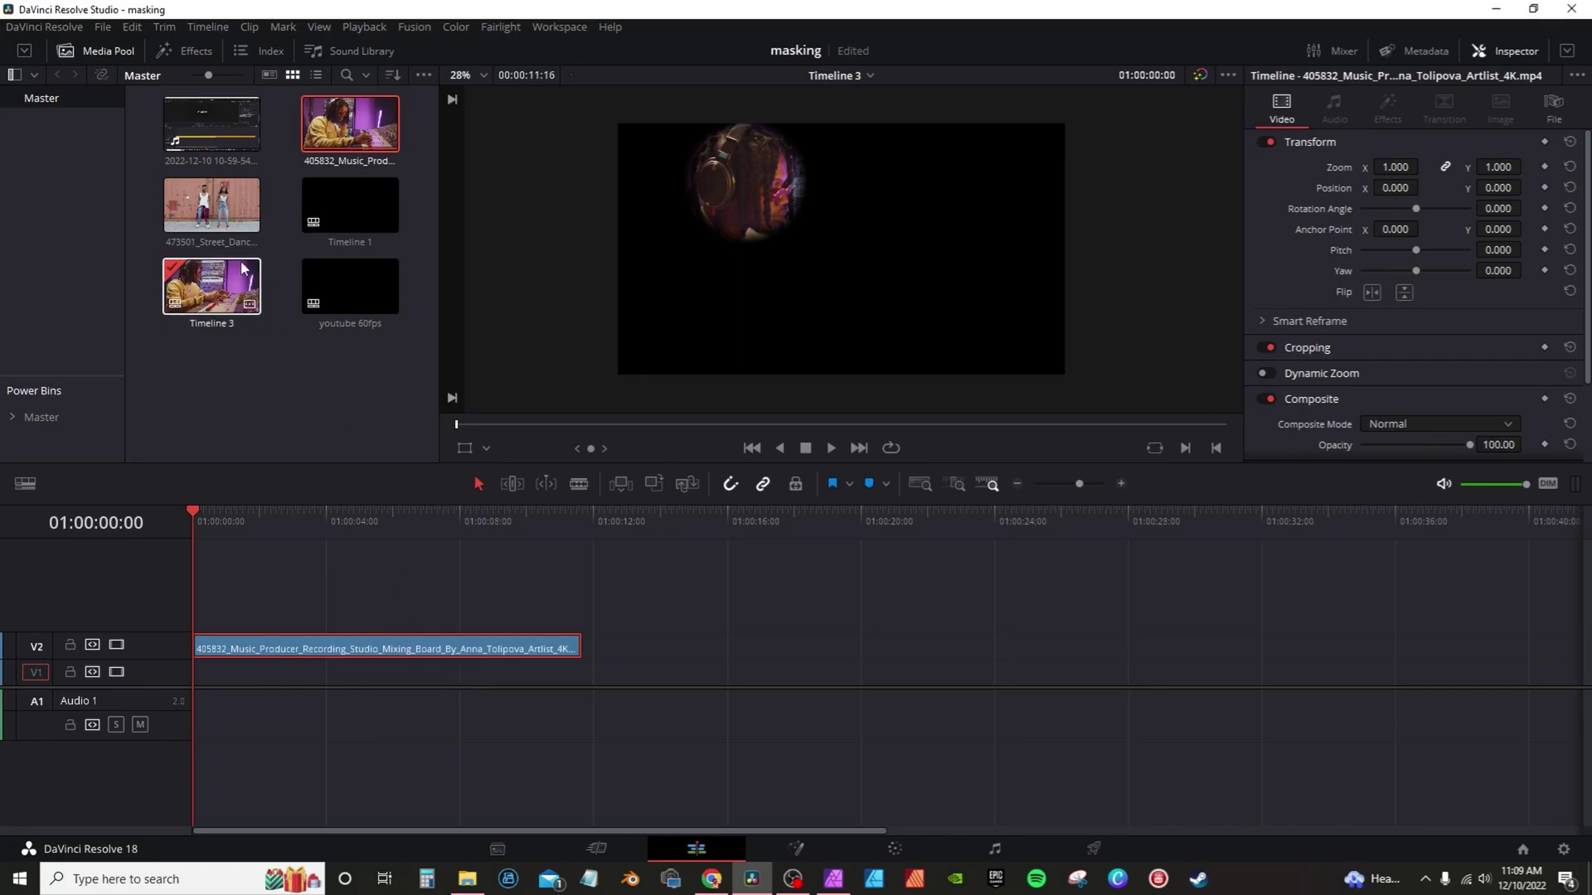
drag(214, 208, 196, 707)
key(space)
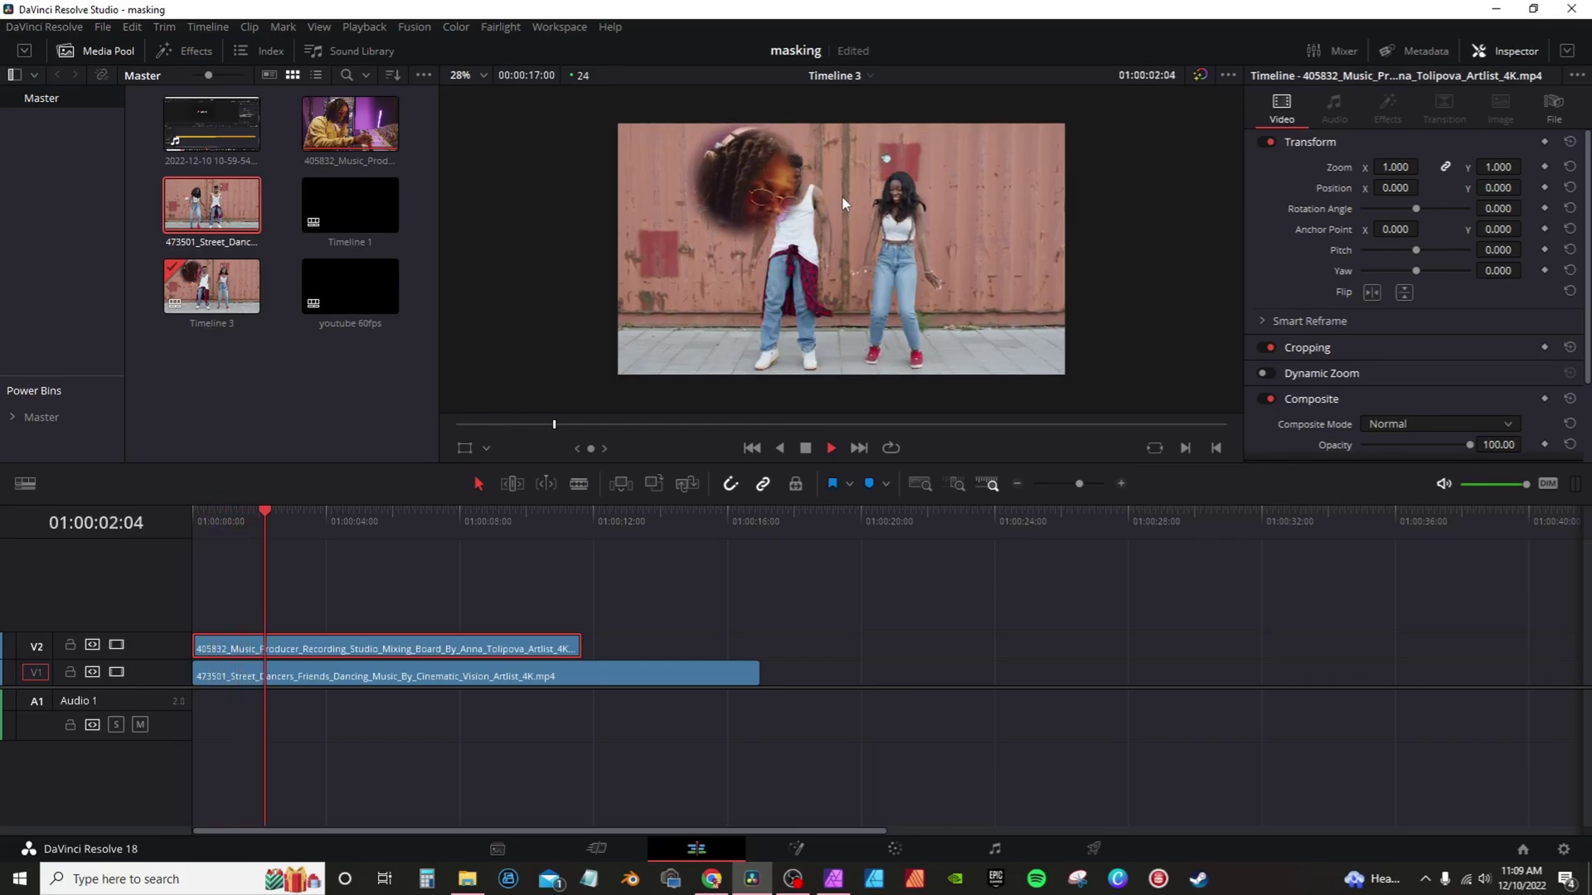
key(space)
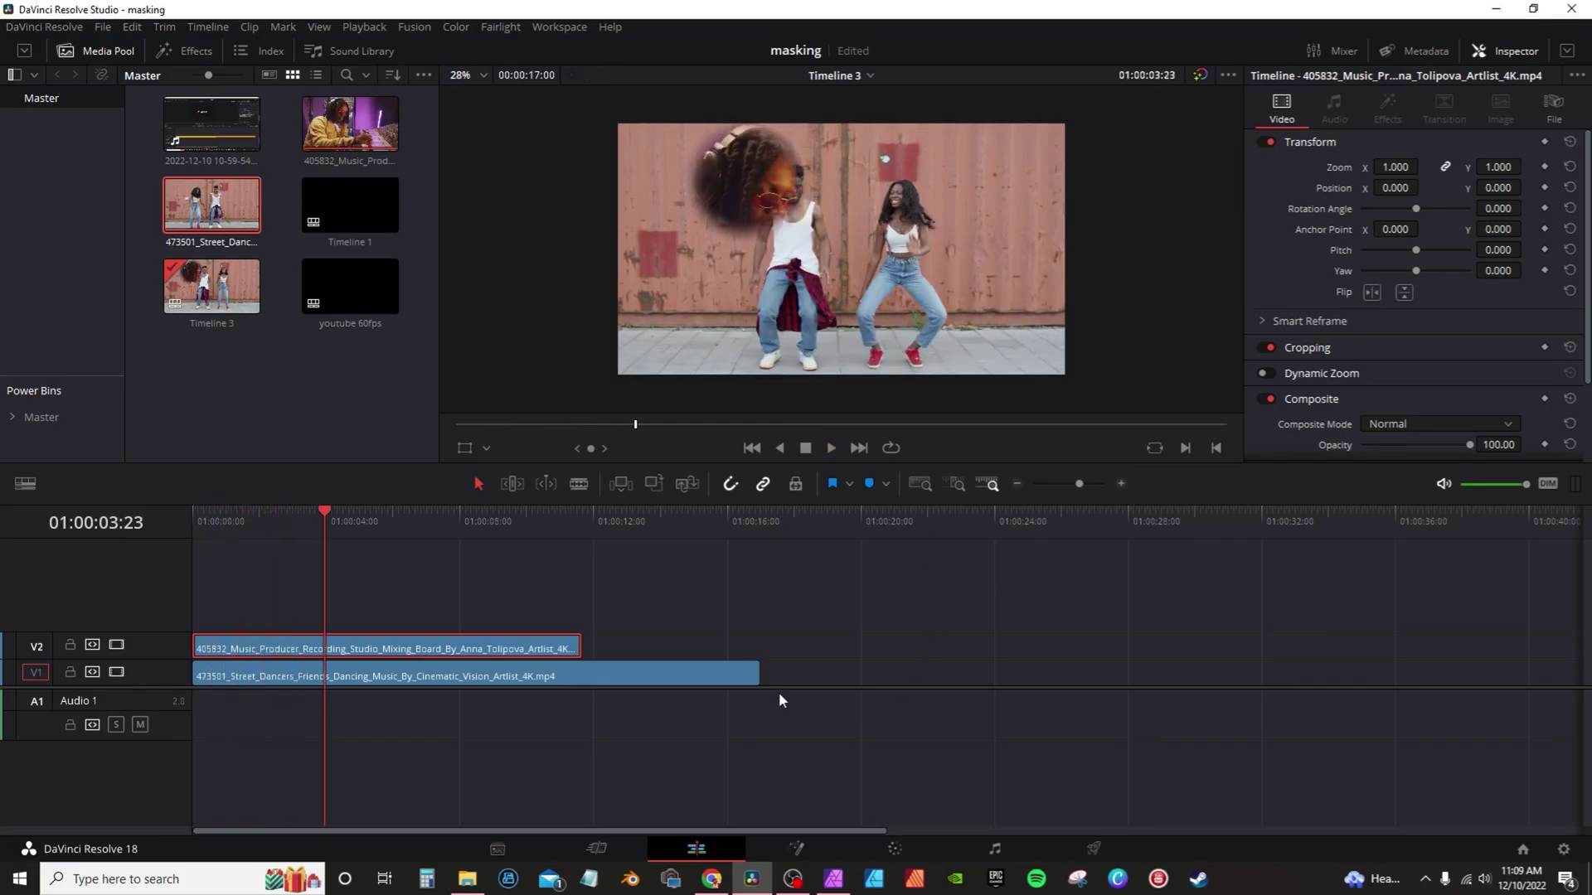
Step: Back on the Color page, delete the key-to-alpha output link
click(900, 847)
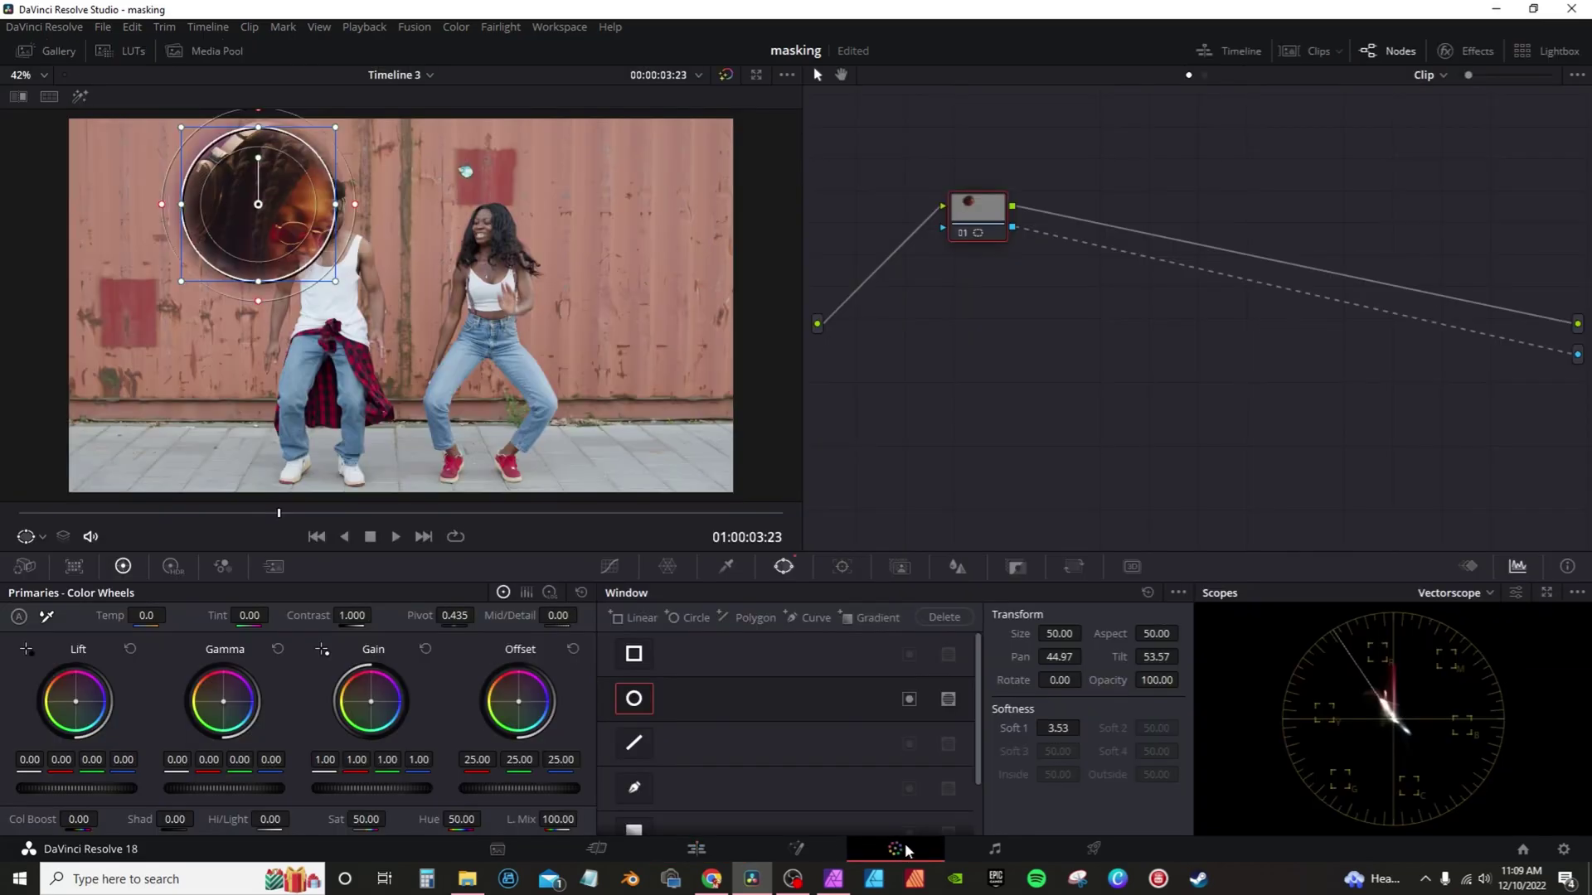
click(1555, 352)
key(Delete)
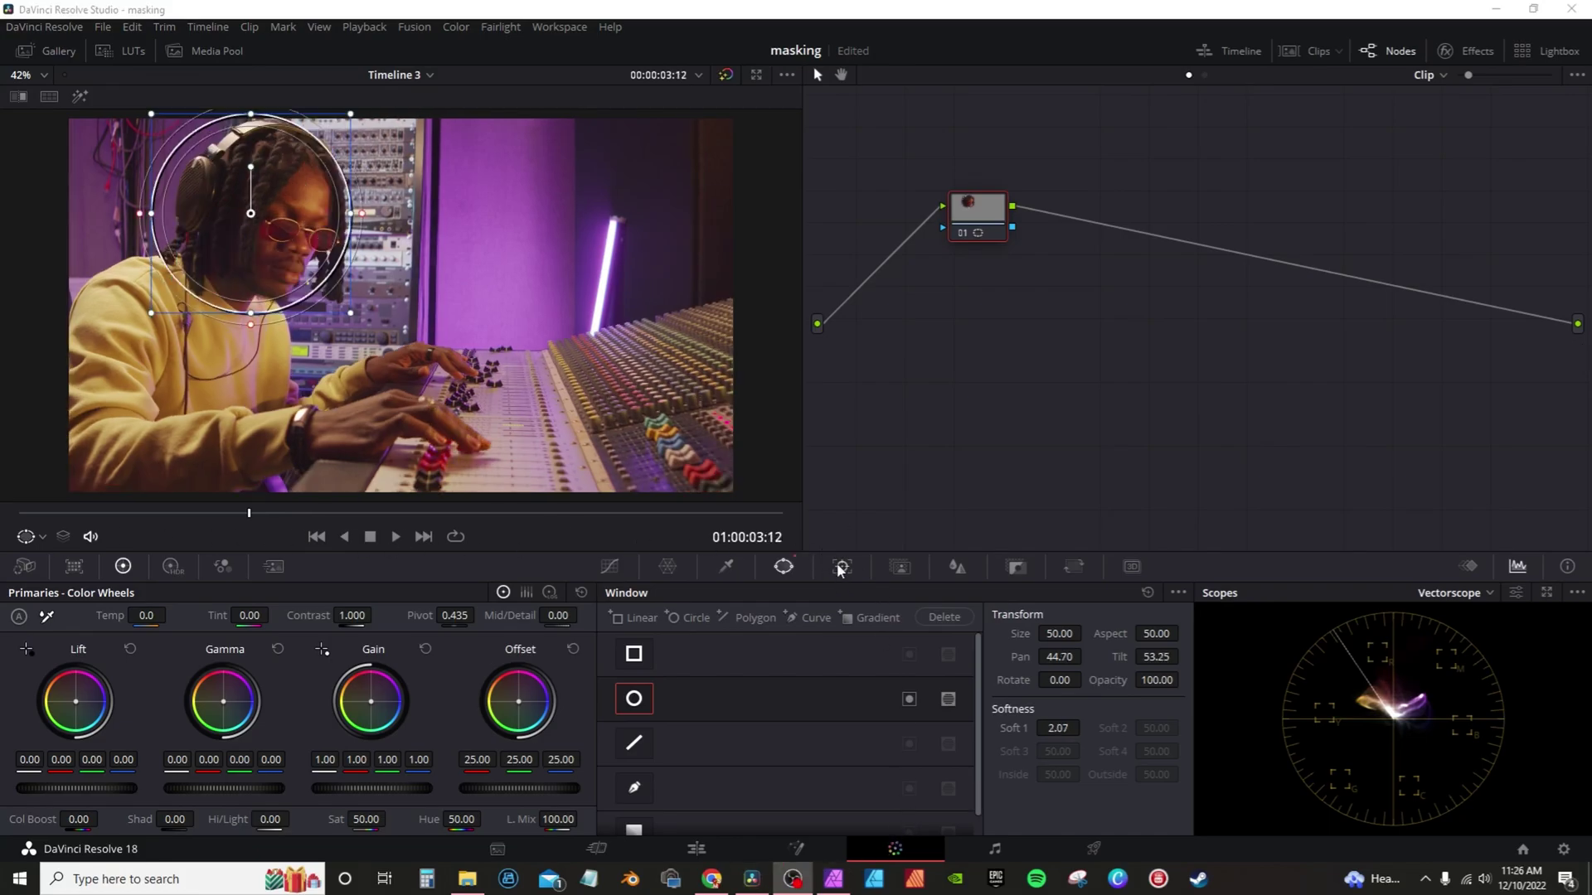
Step: Center the circle on the face, set Lift to -0.18, and track the window forward and backward
drag(261, 224, 273, 233)
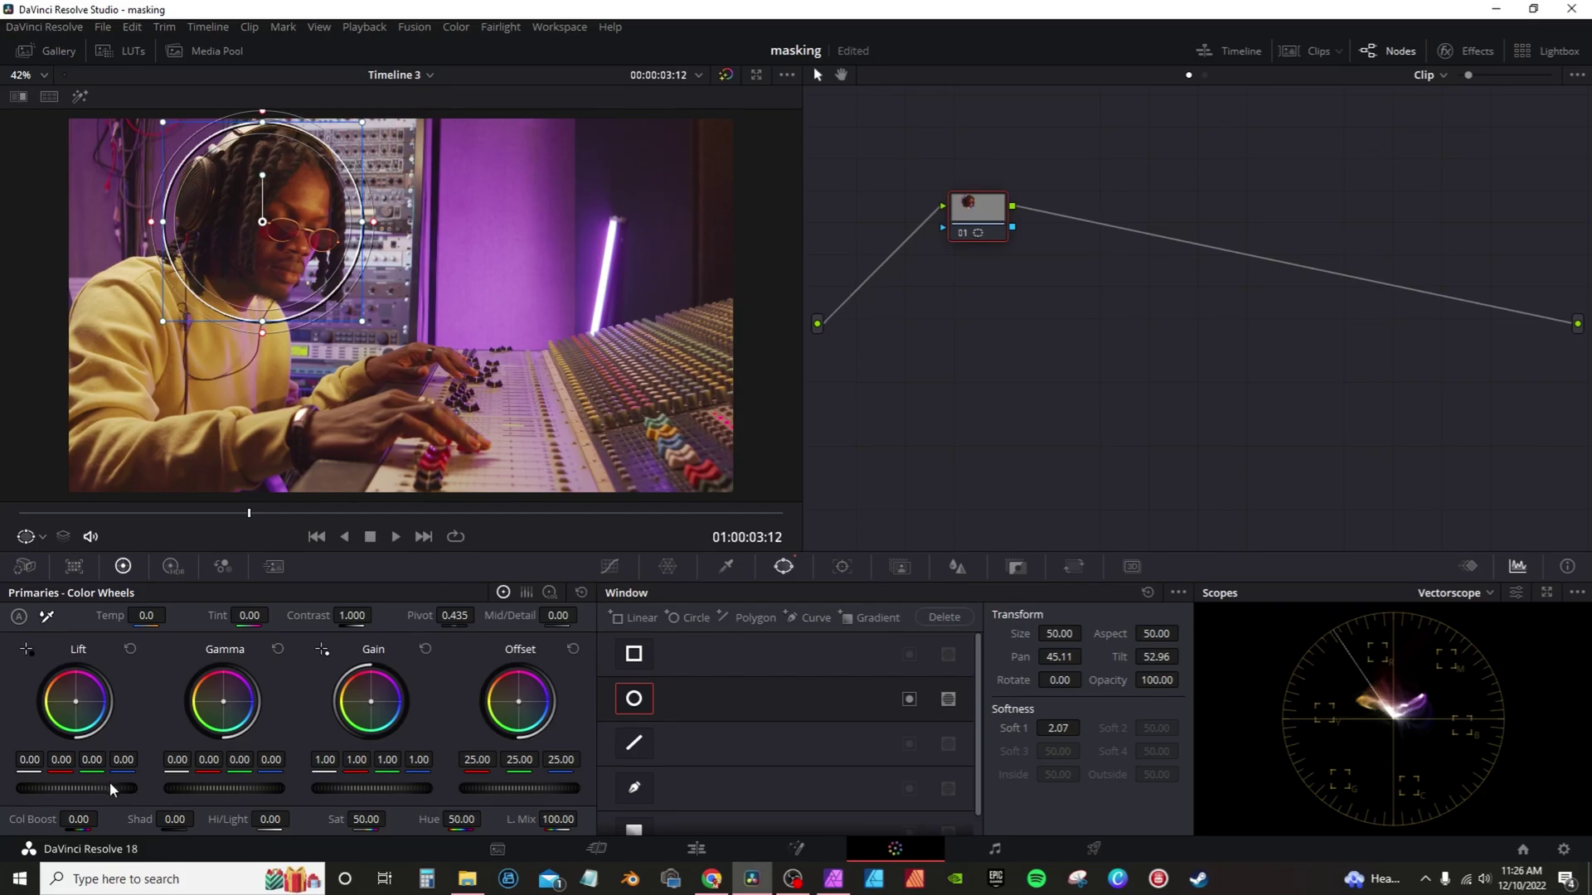
drag(79, 790, 55, 791)
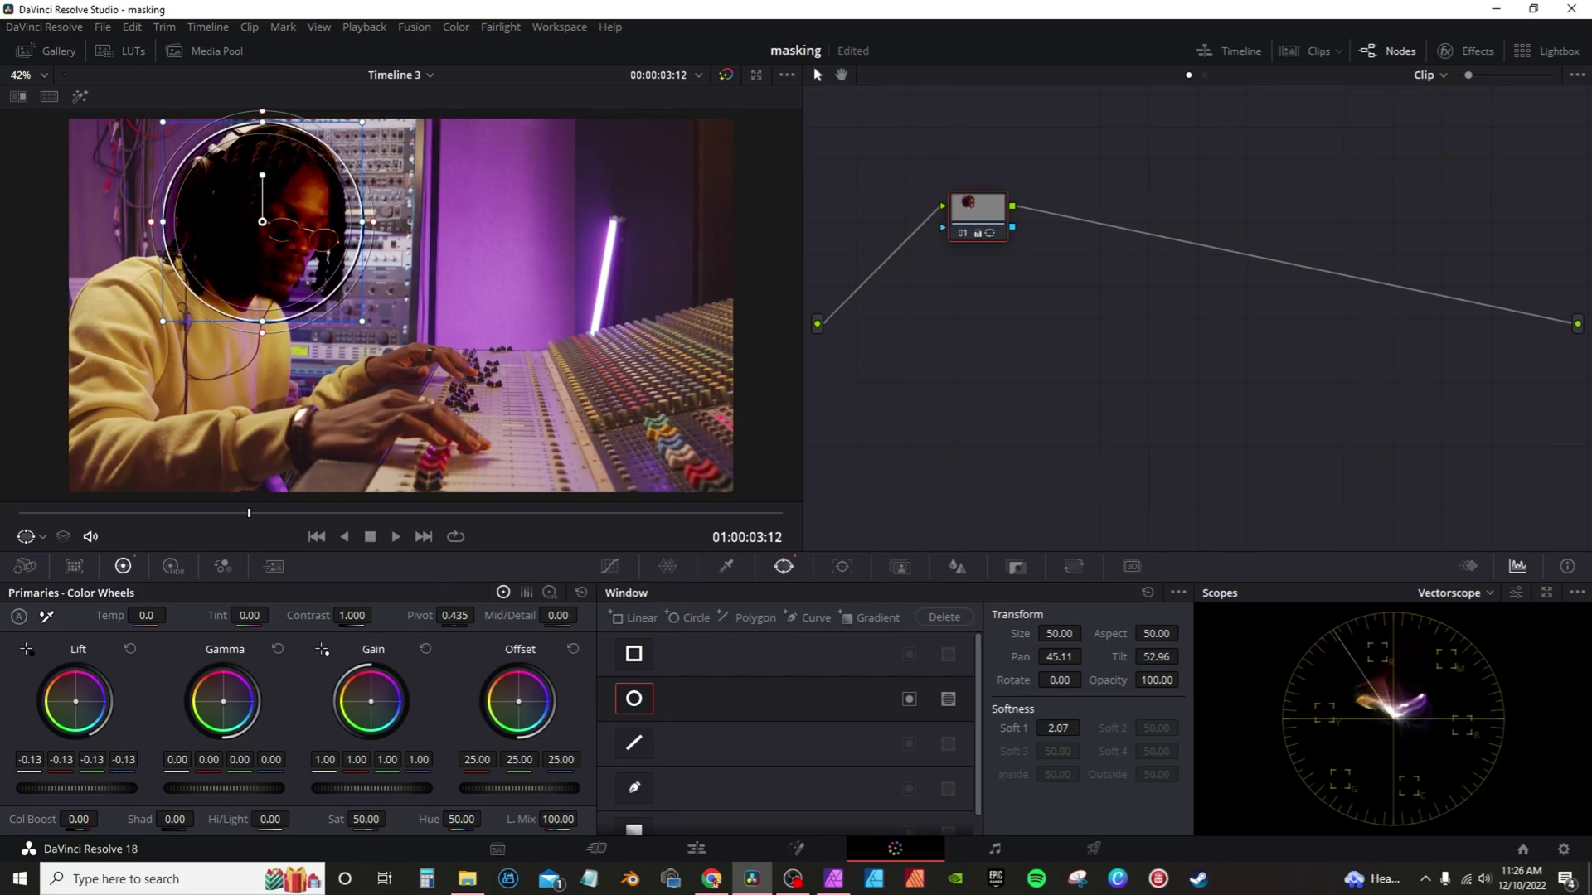
click(842, 569)
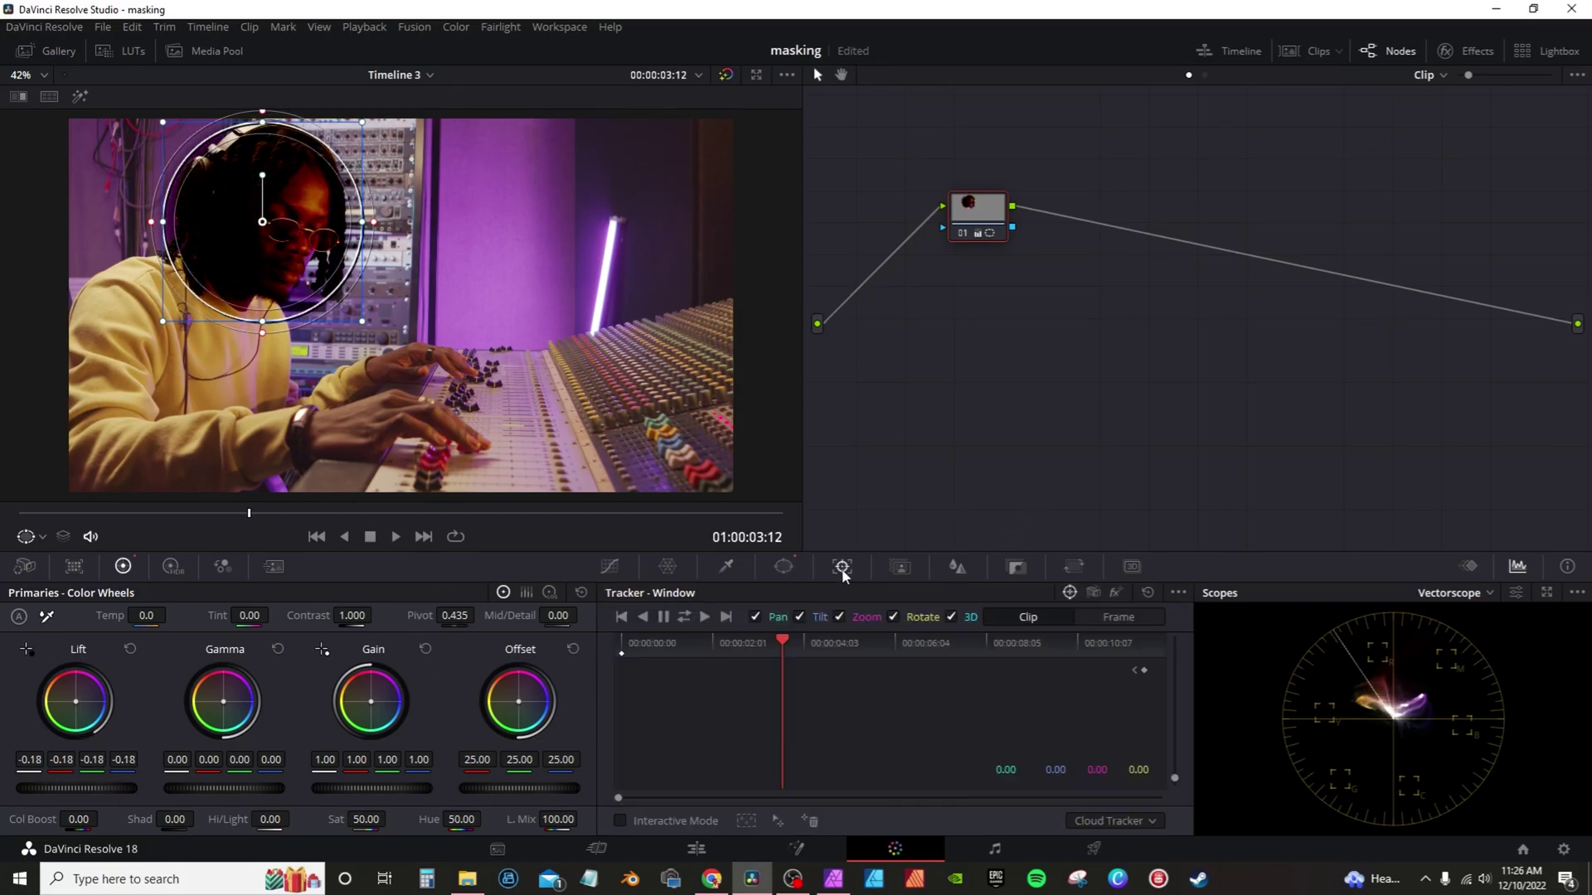
click(684, 617)
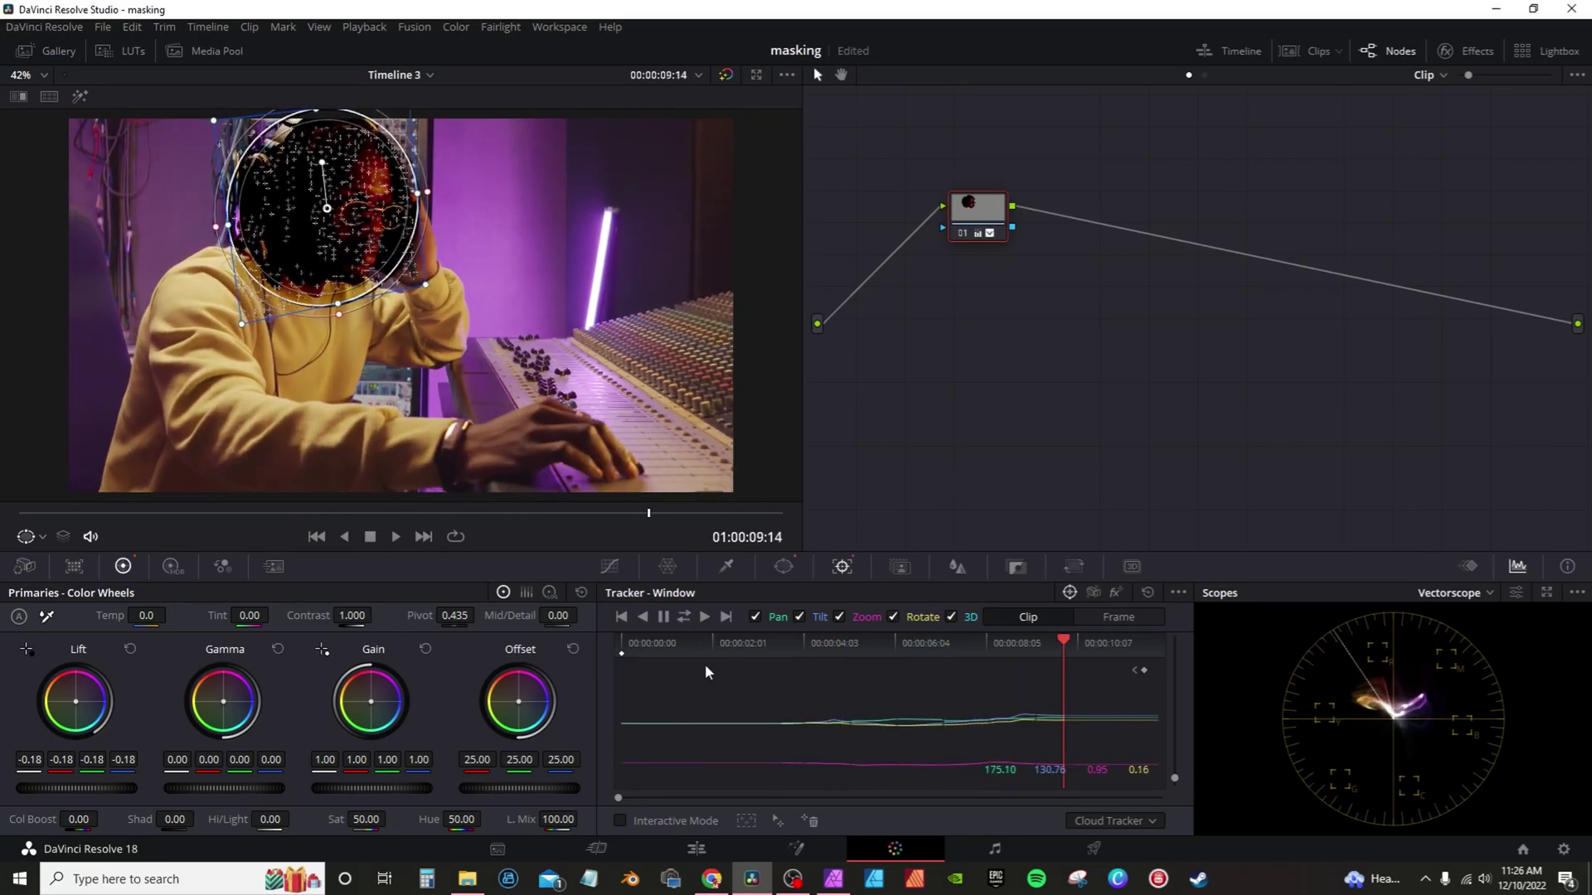
Step: Add an Alpha Output and connect node 01's key output to it
right_click(1055, 330)
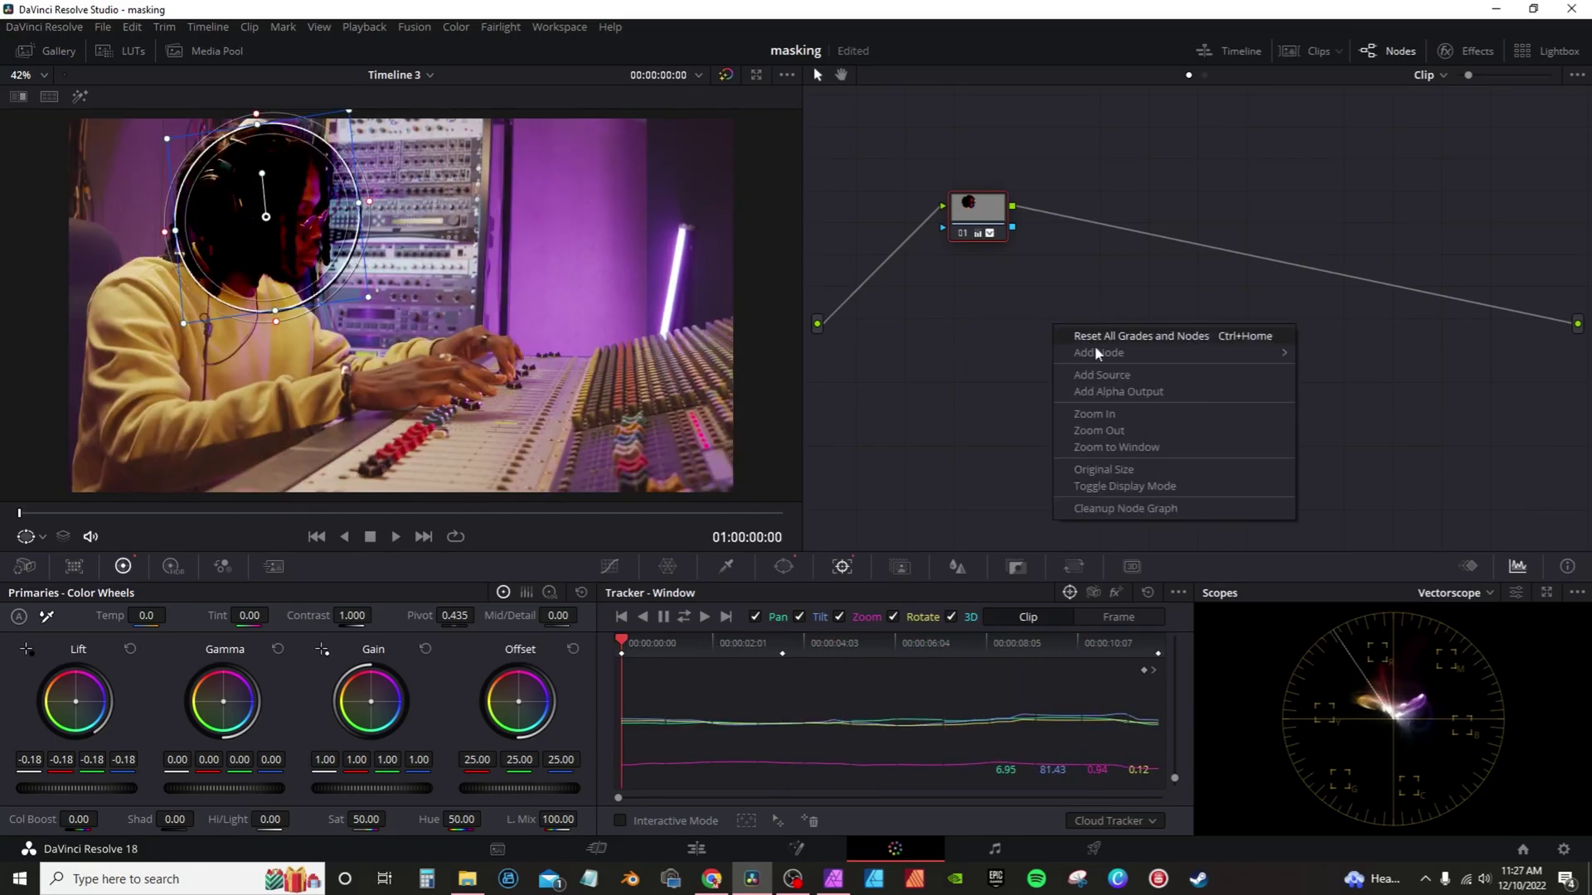
click(1126, 397)
drag(1012, 228, 1579, 338)
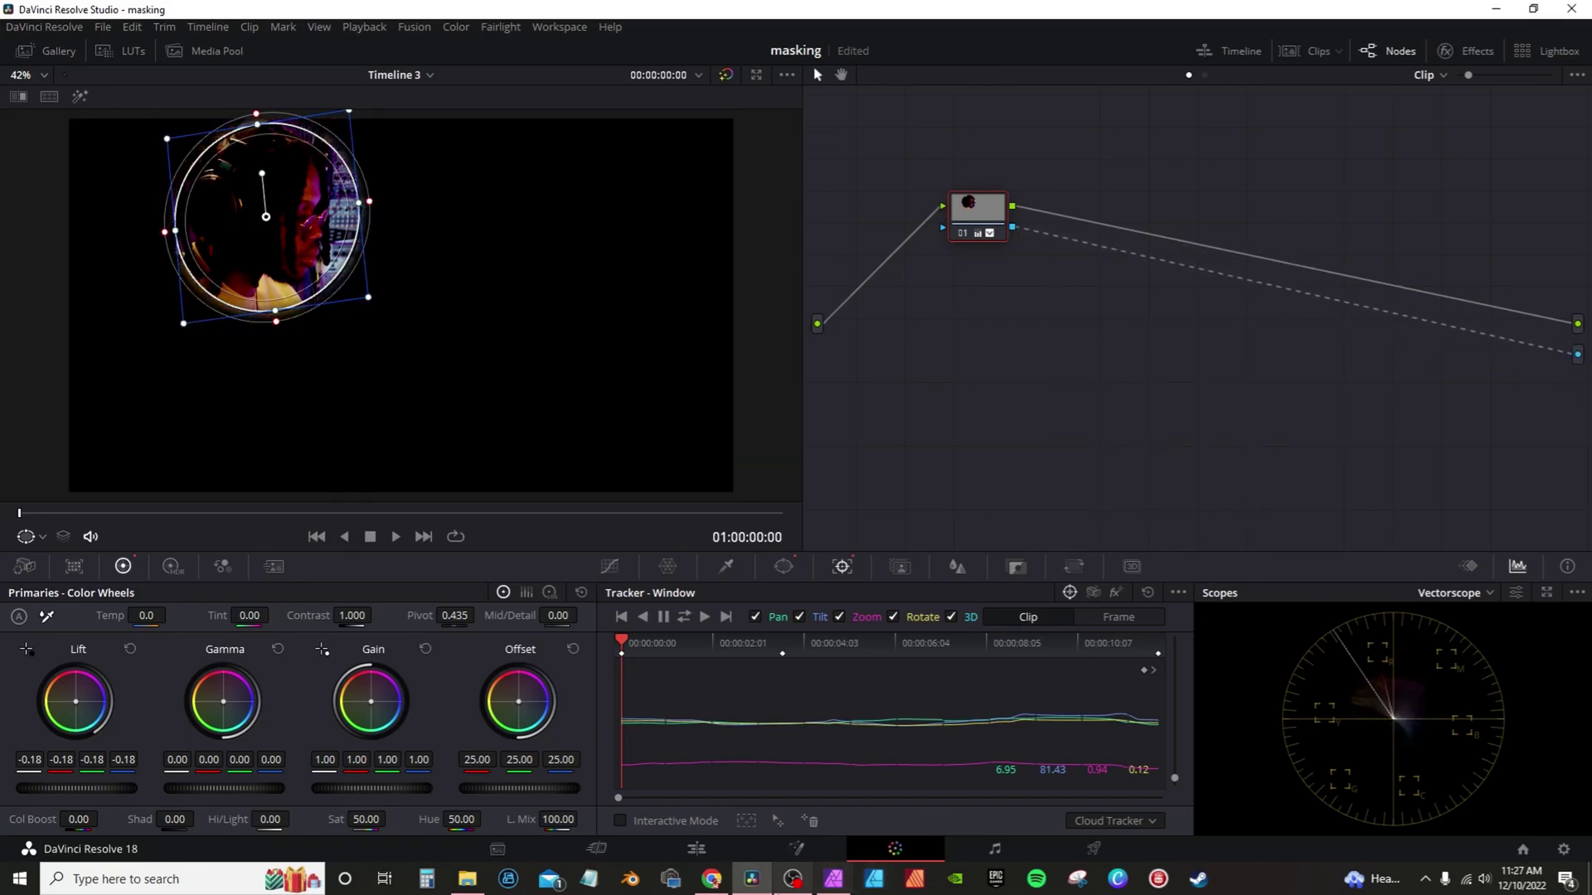
Step: On the Edit page, play the masked studio clip from its start
click(707, 854)
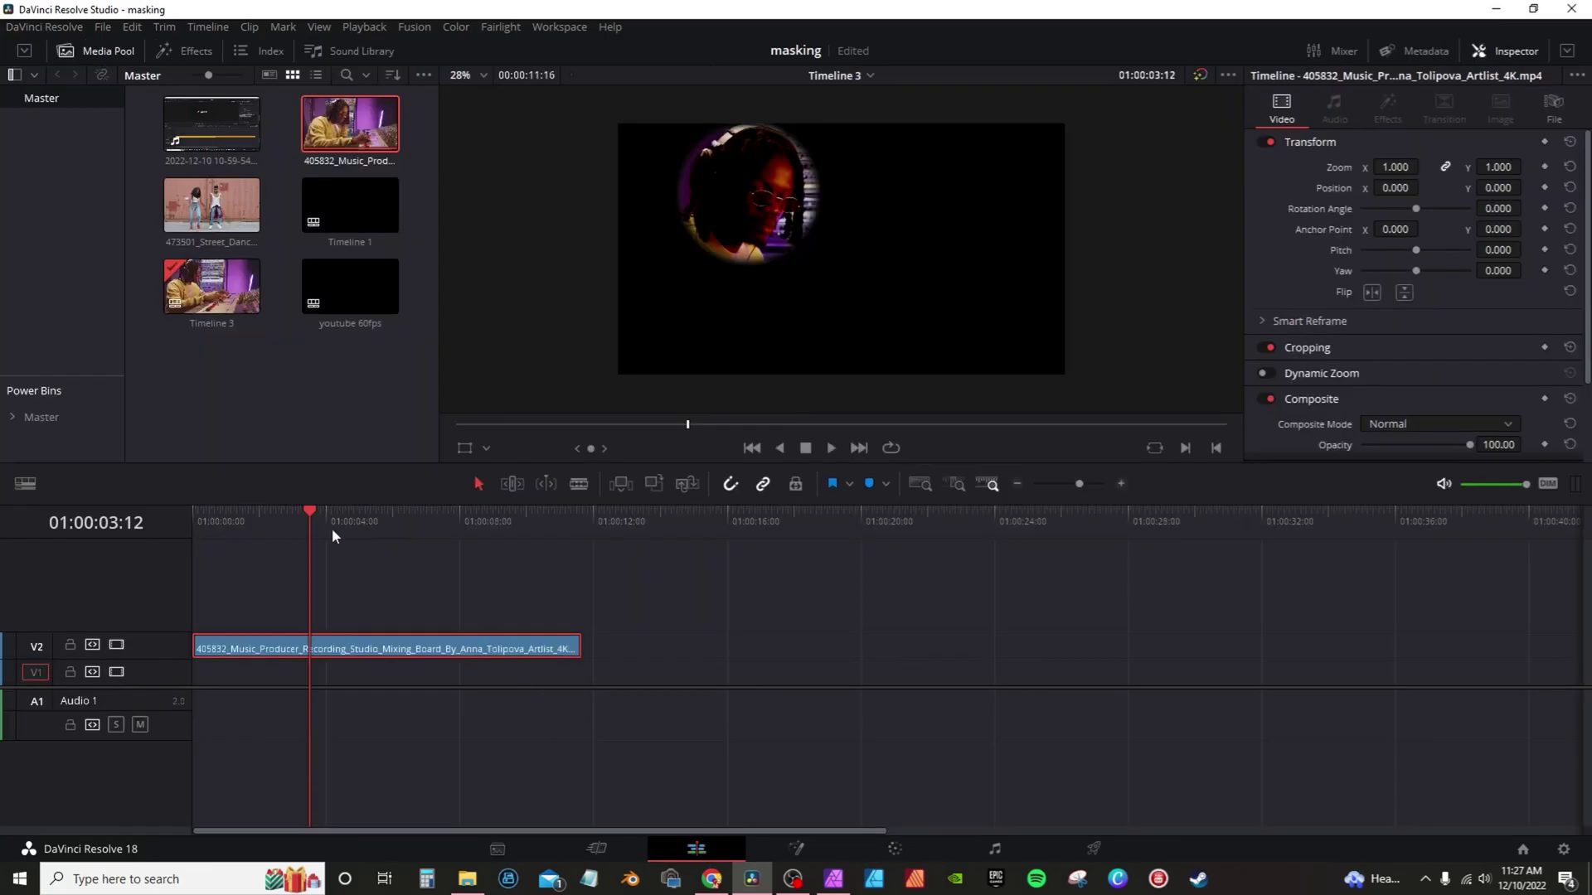
drag(327, 526, 202, 516)
key(space)
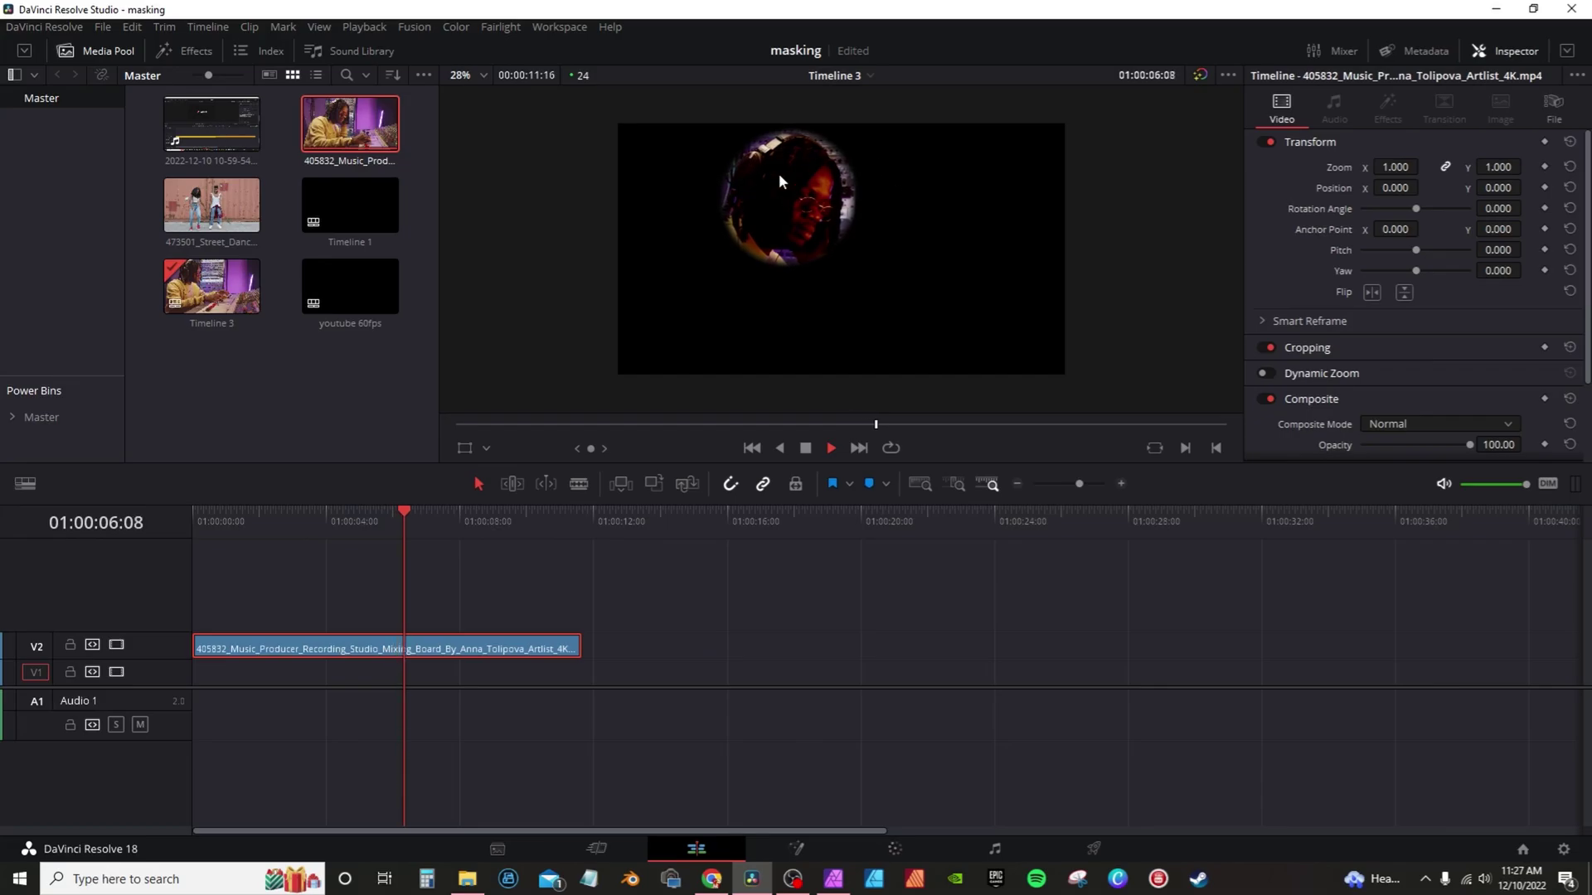
key(space)
Step: Place the street-dance clip on V1 and play the face composited over the dancers
drag(212, 205, 195, 687)
click(217, 518)
key(space)
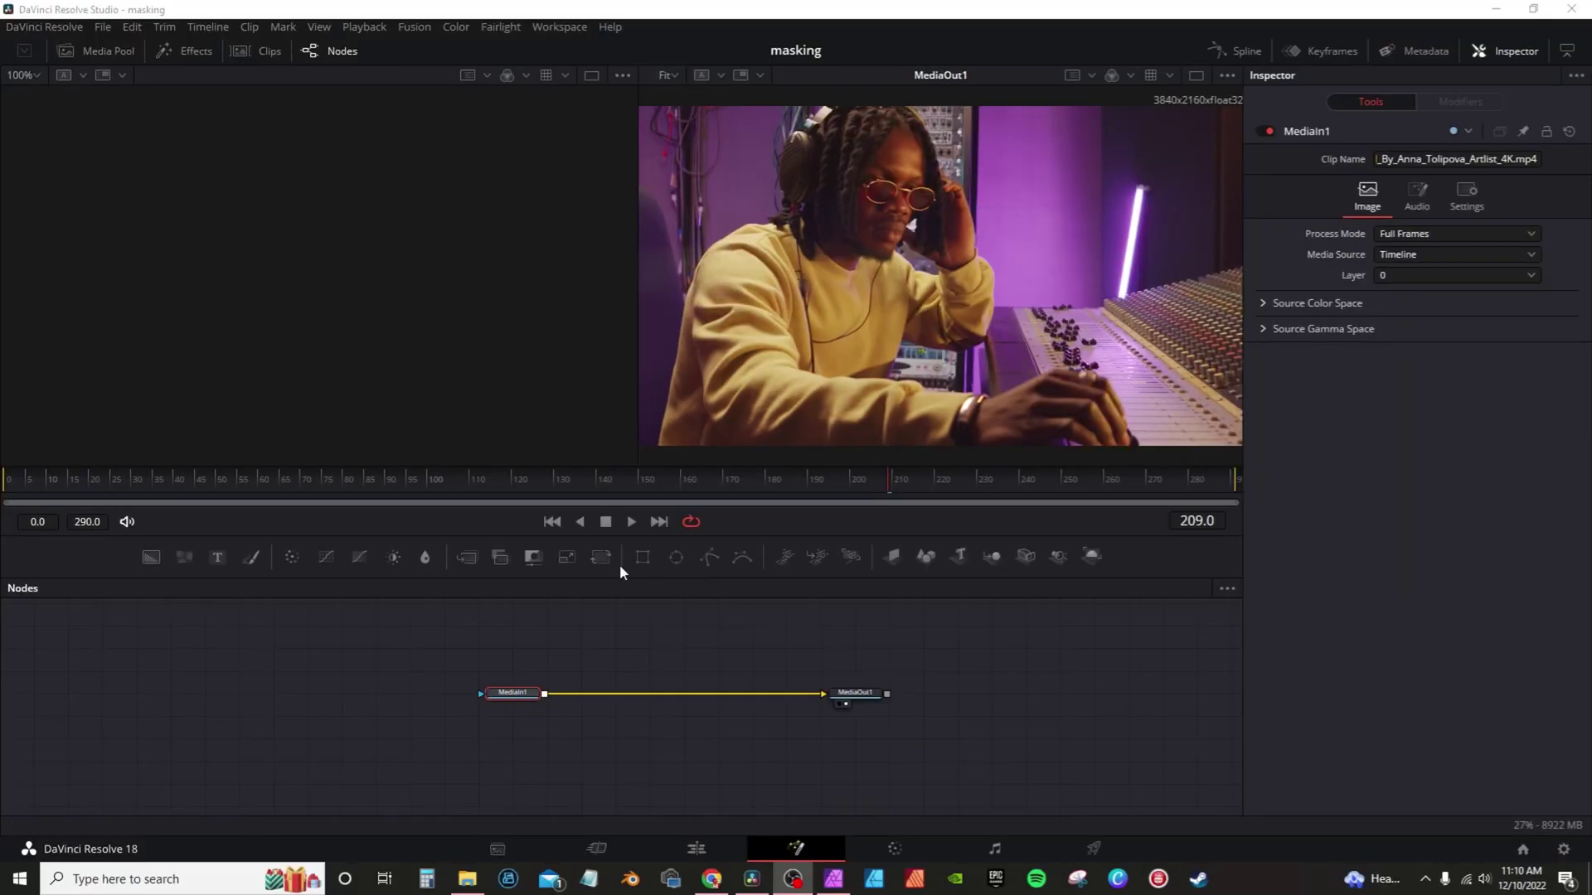
Step: Draw a closed four-point B-spline mask on the clip, then delete the BSpline1 node
click(740, 557)
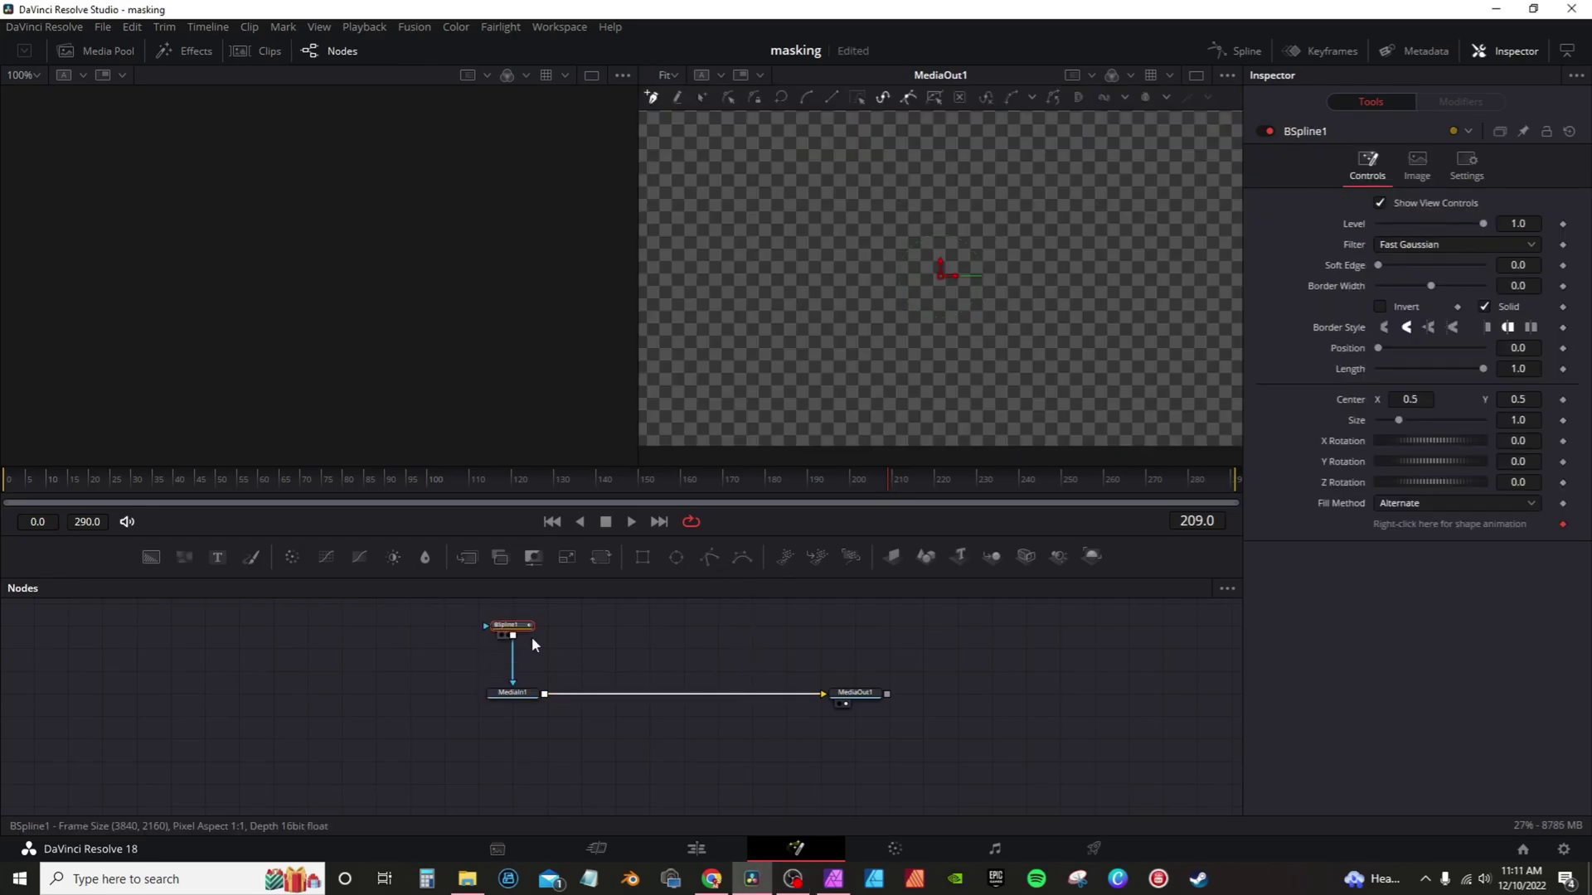
click(737, 320)
click(797, 372)
click(861, 319)
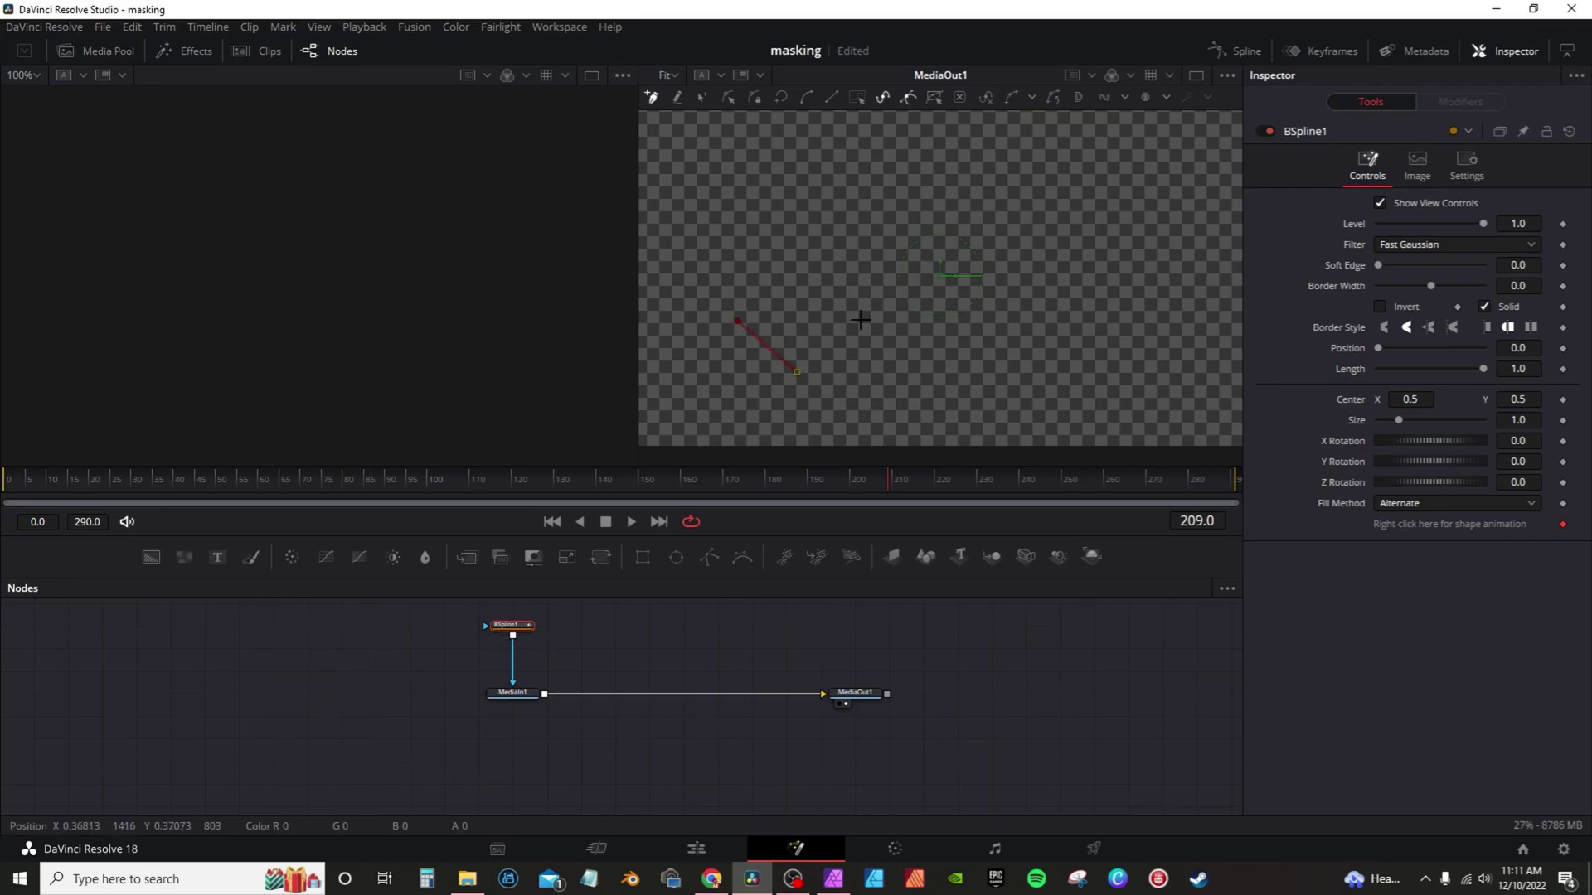
click(826, 244)
click(737, 320)
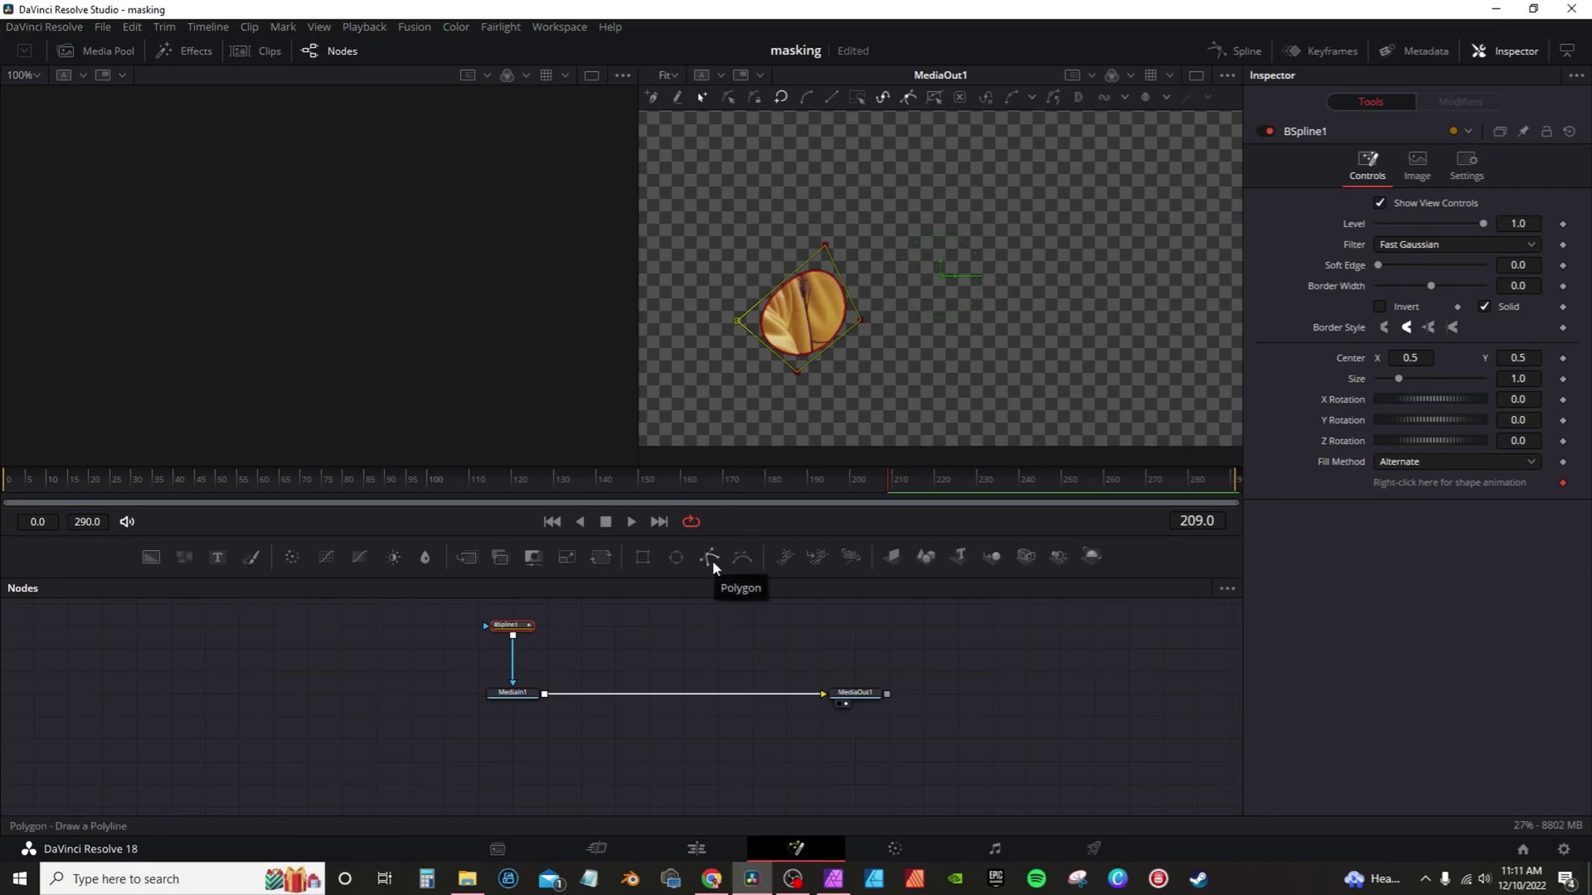
key(Delete)
click(530, 694)
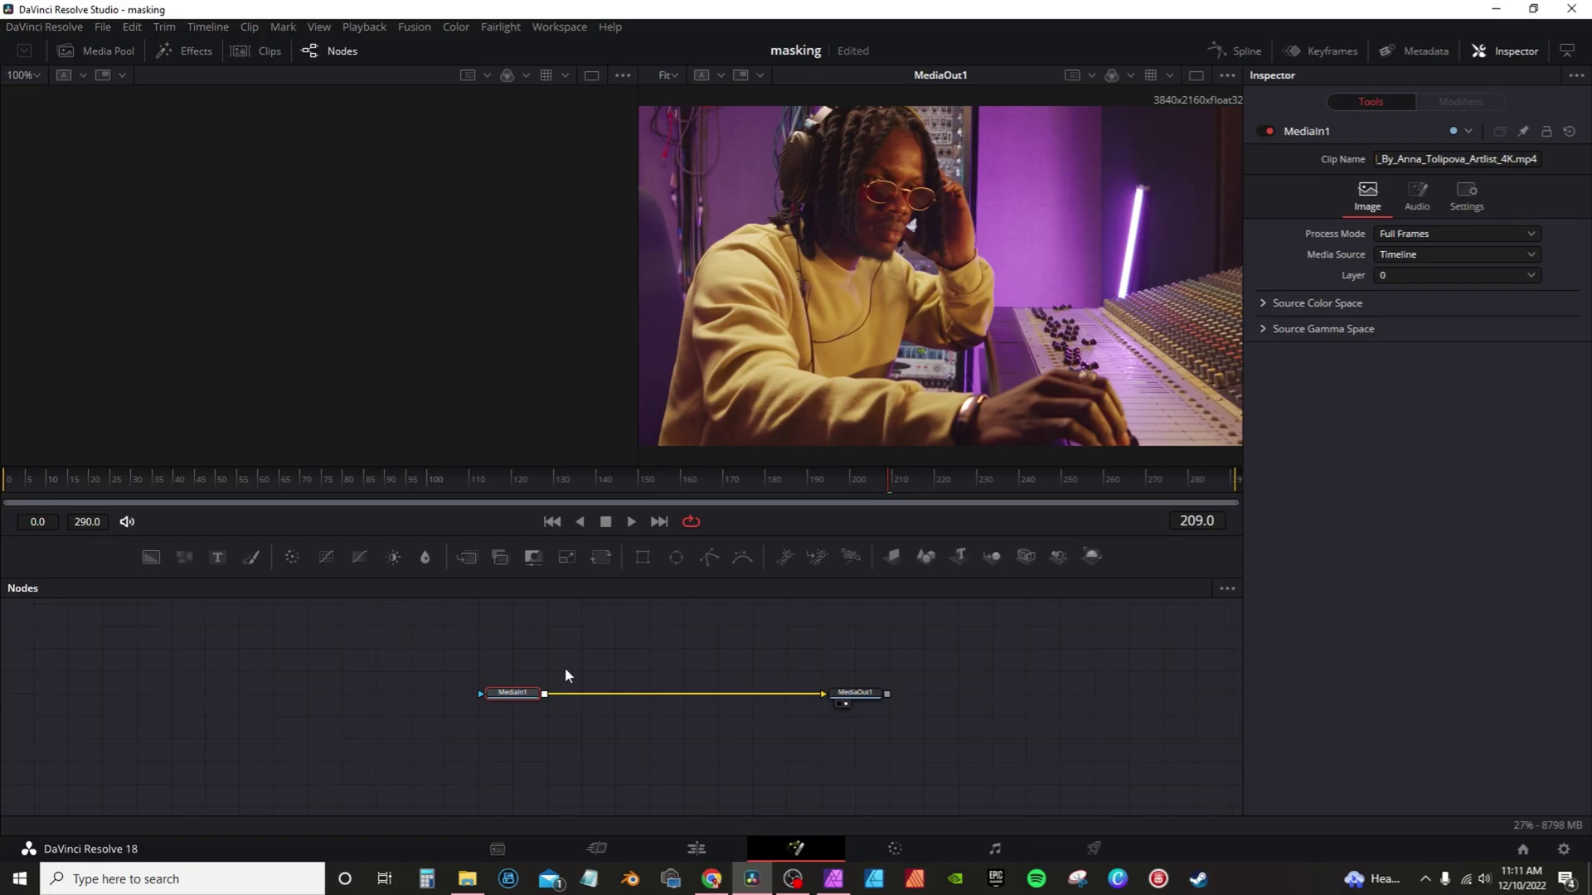
Step: Add a standalone Polygon mask node and move it left of the media input
click(710, 558)
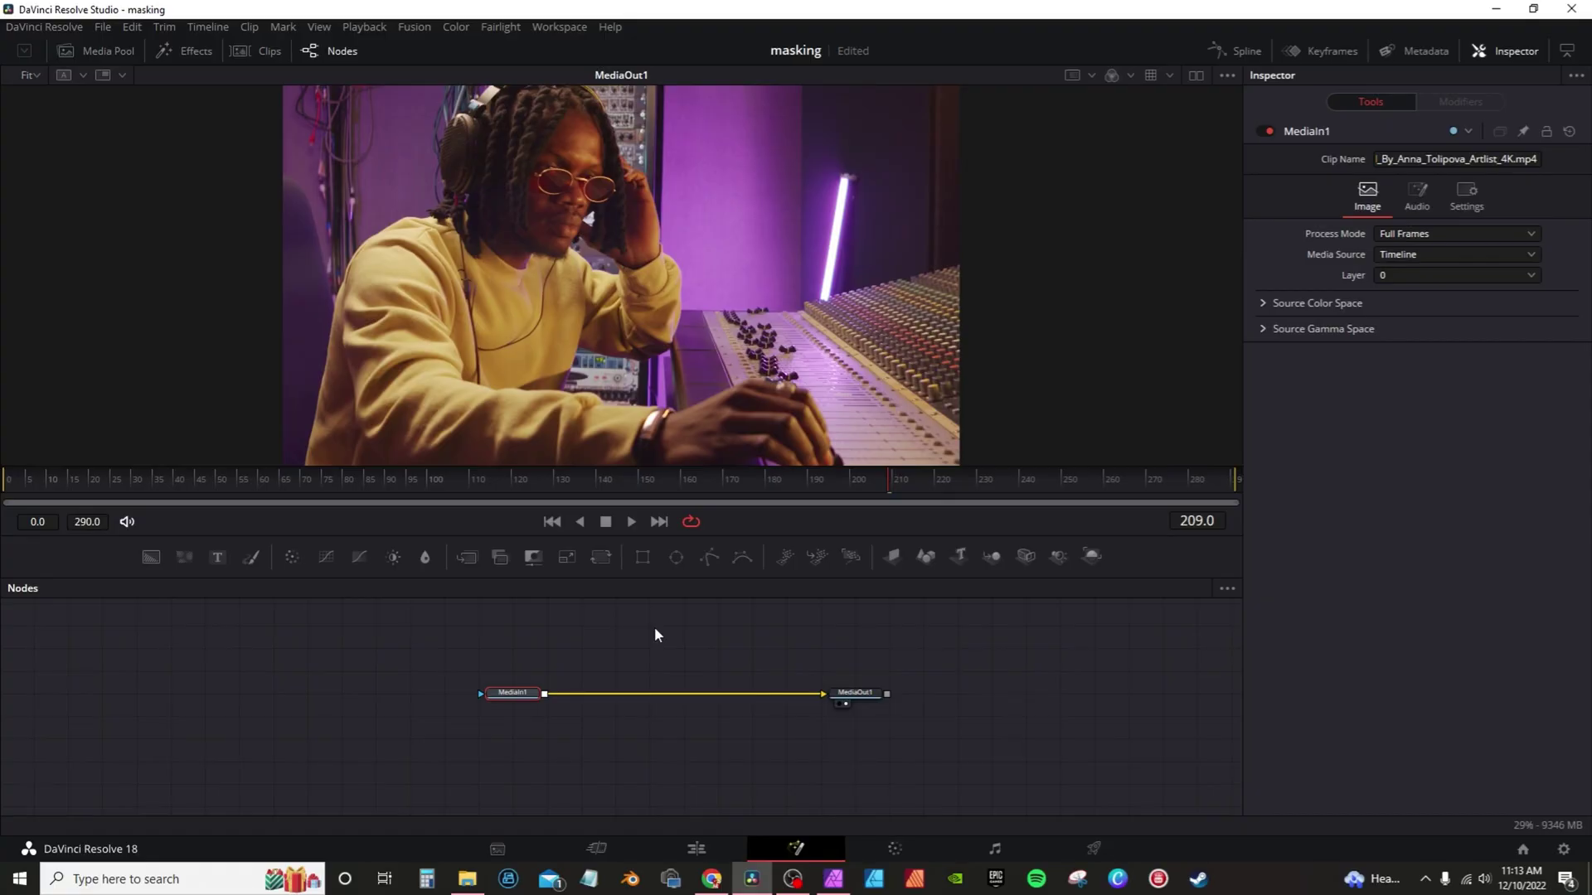
click(681, 655)
click(711, 557)
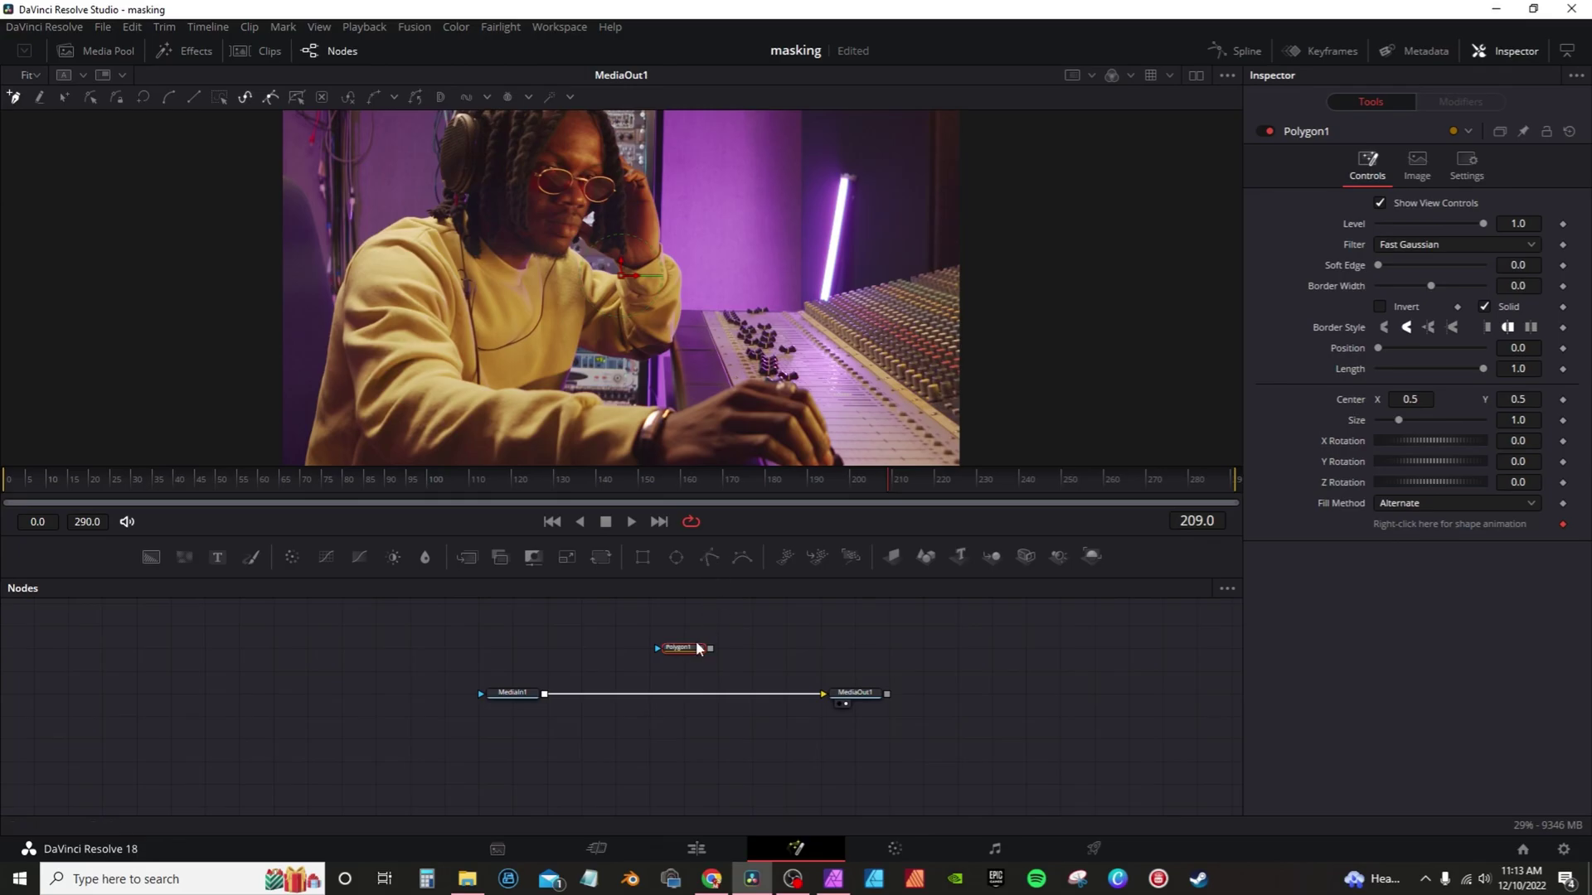
drag(688, 648, 611, 649)
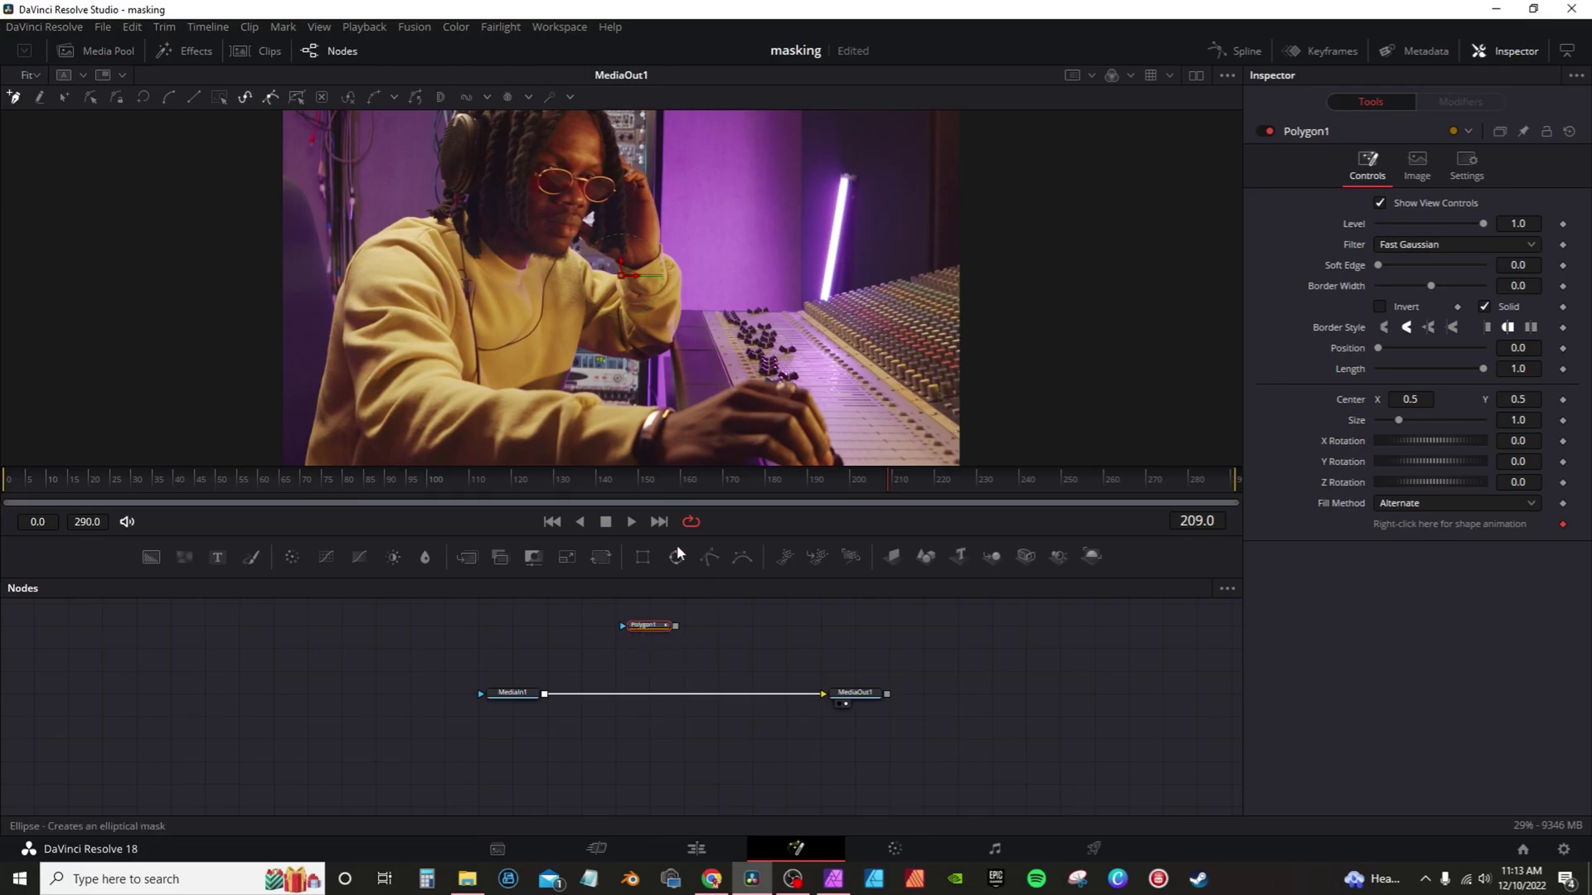
scroll(613, 332, up, 2)
Step: Outline the musician's head with a closed polygon, wire it to MediaIn1's mask, and test Soft Edge
drag(494, 336, 564, 336)
click(452, 217)
click(624, 240)
click(565, 315)
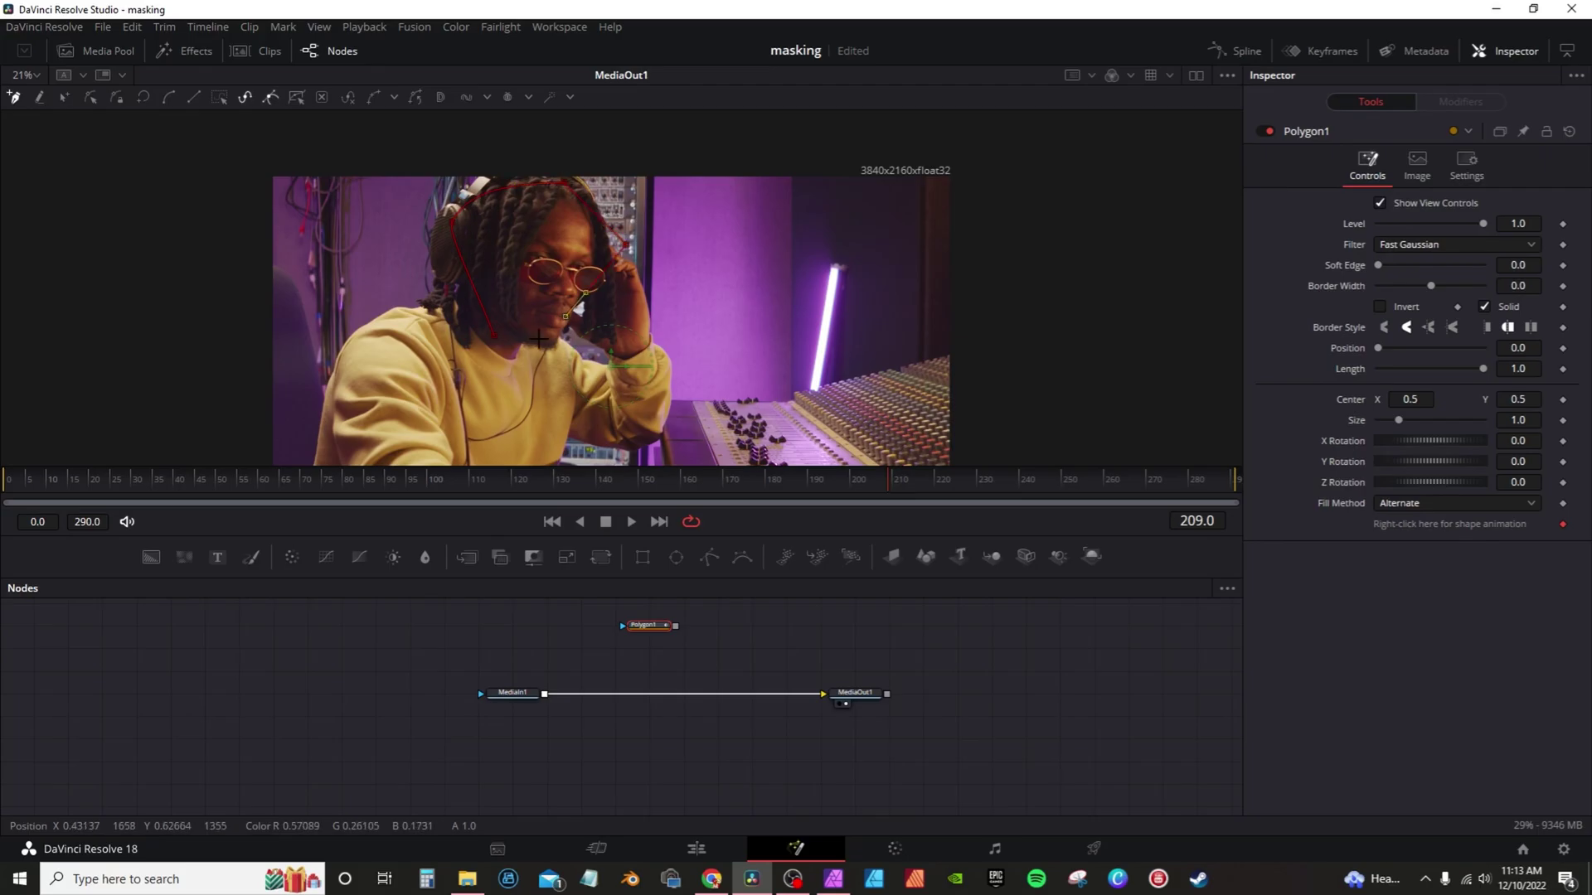
click(494, 335)
drag(676, 625, 508, 697)
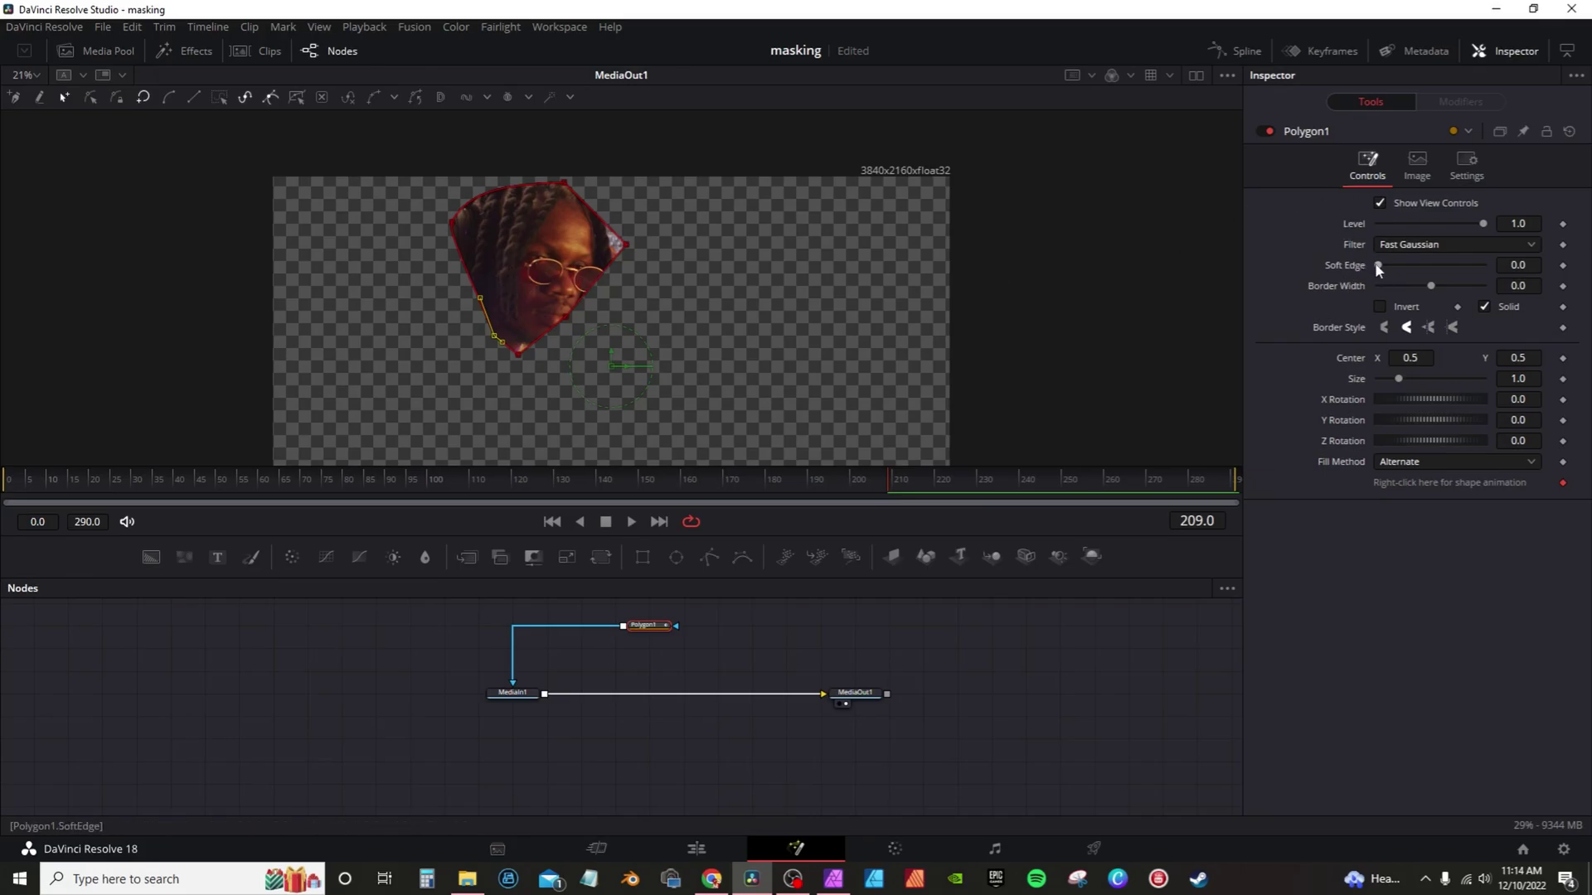
drag(1378, 267, 1432, 295)
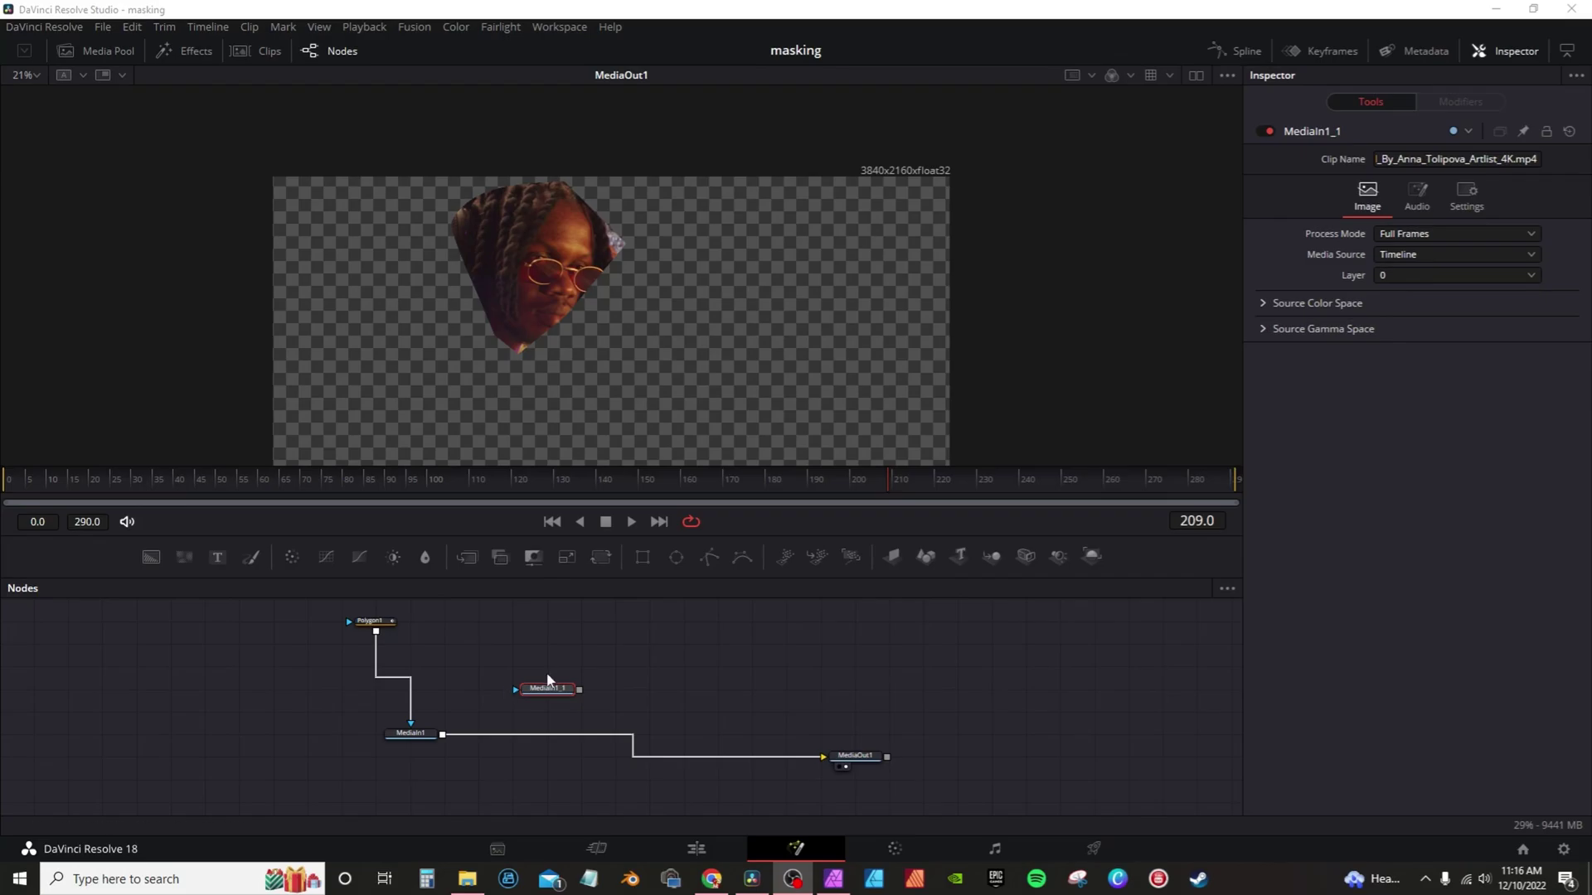
Step: Merge MediaIn1_1 with the clip, then duplicate the polygon node and delete the copy
drag(578, 689, 678, 643)
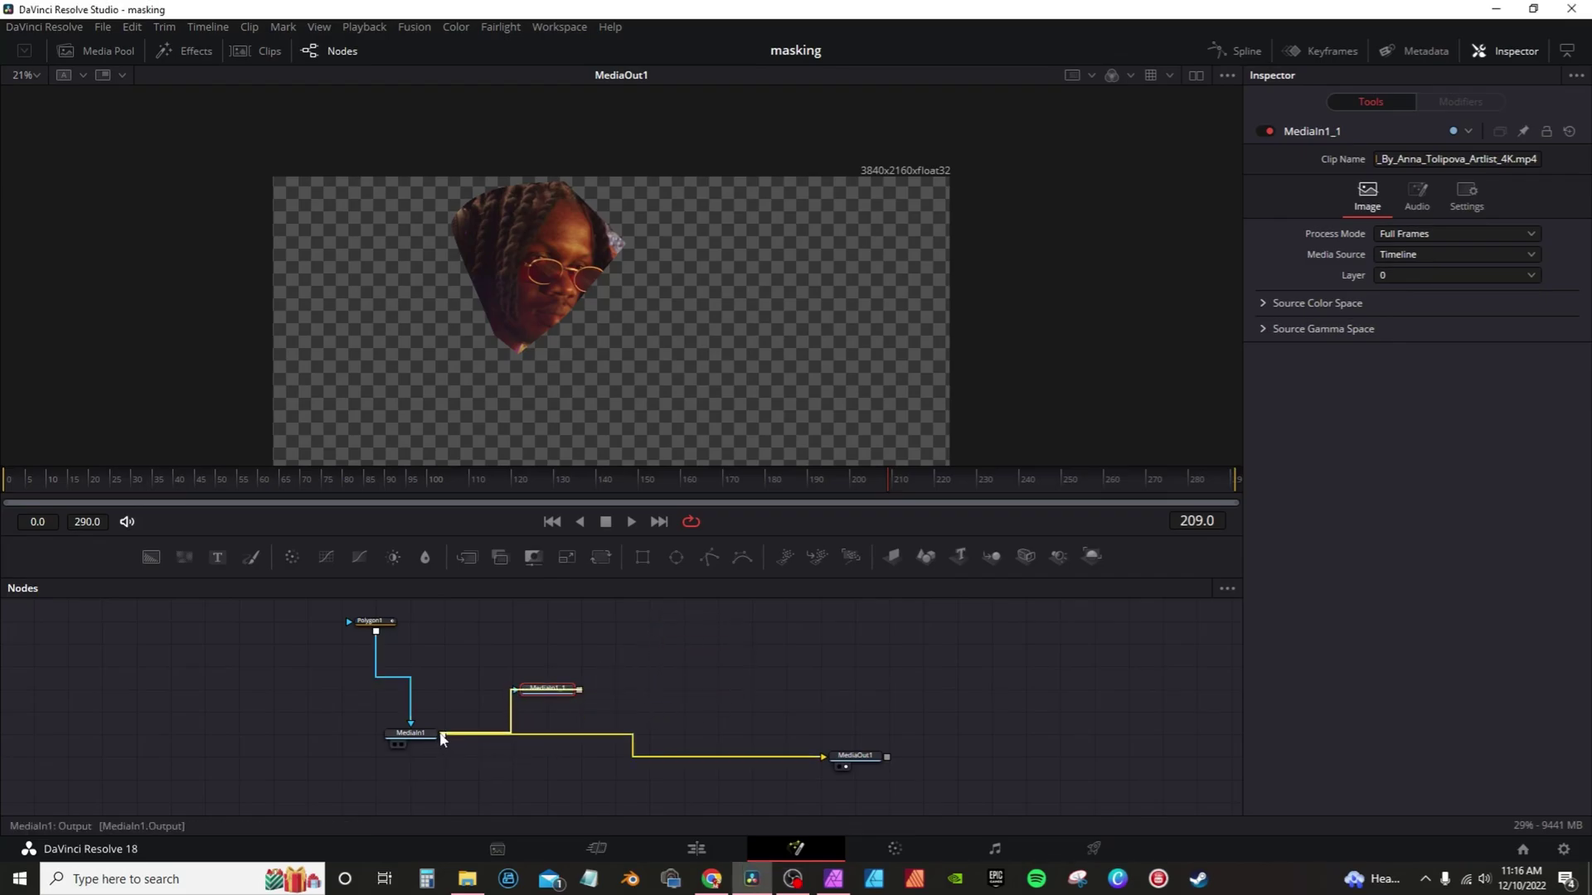
drag(442, 738, 442, 737)
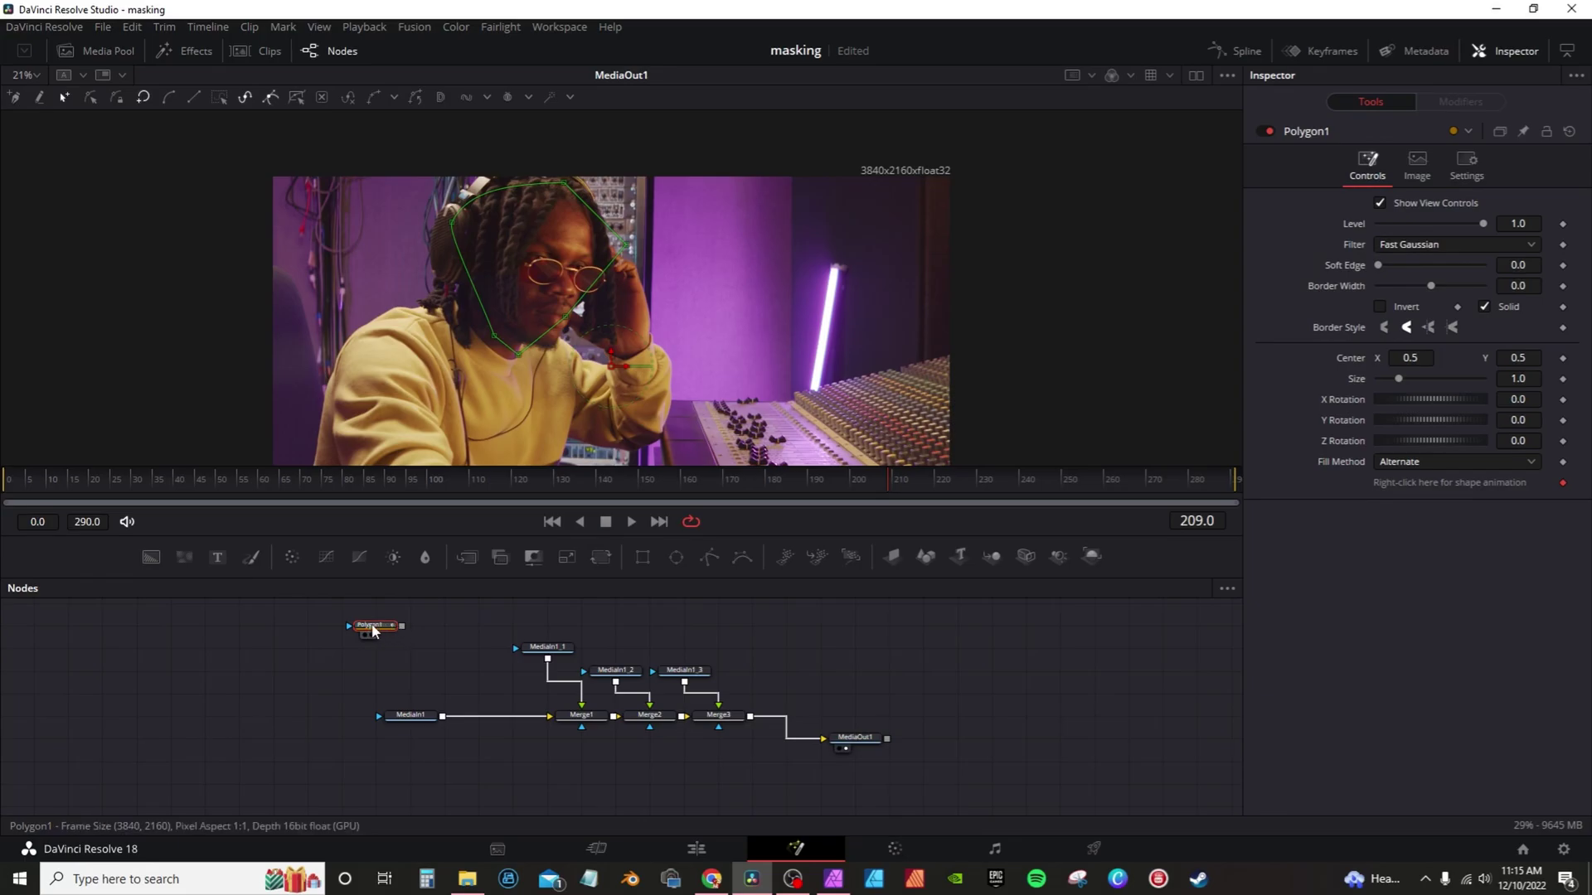
key(ctrl+c)
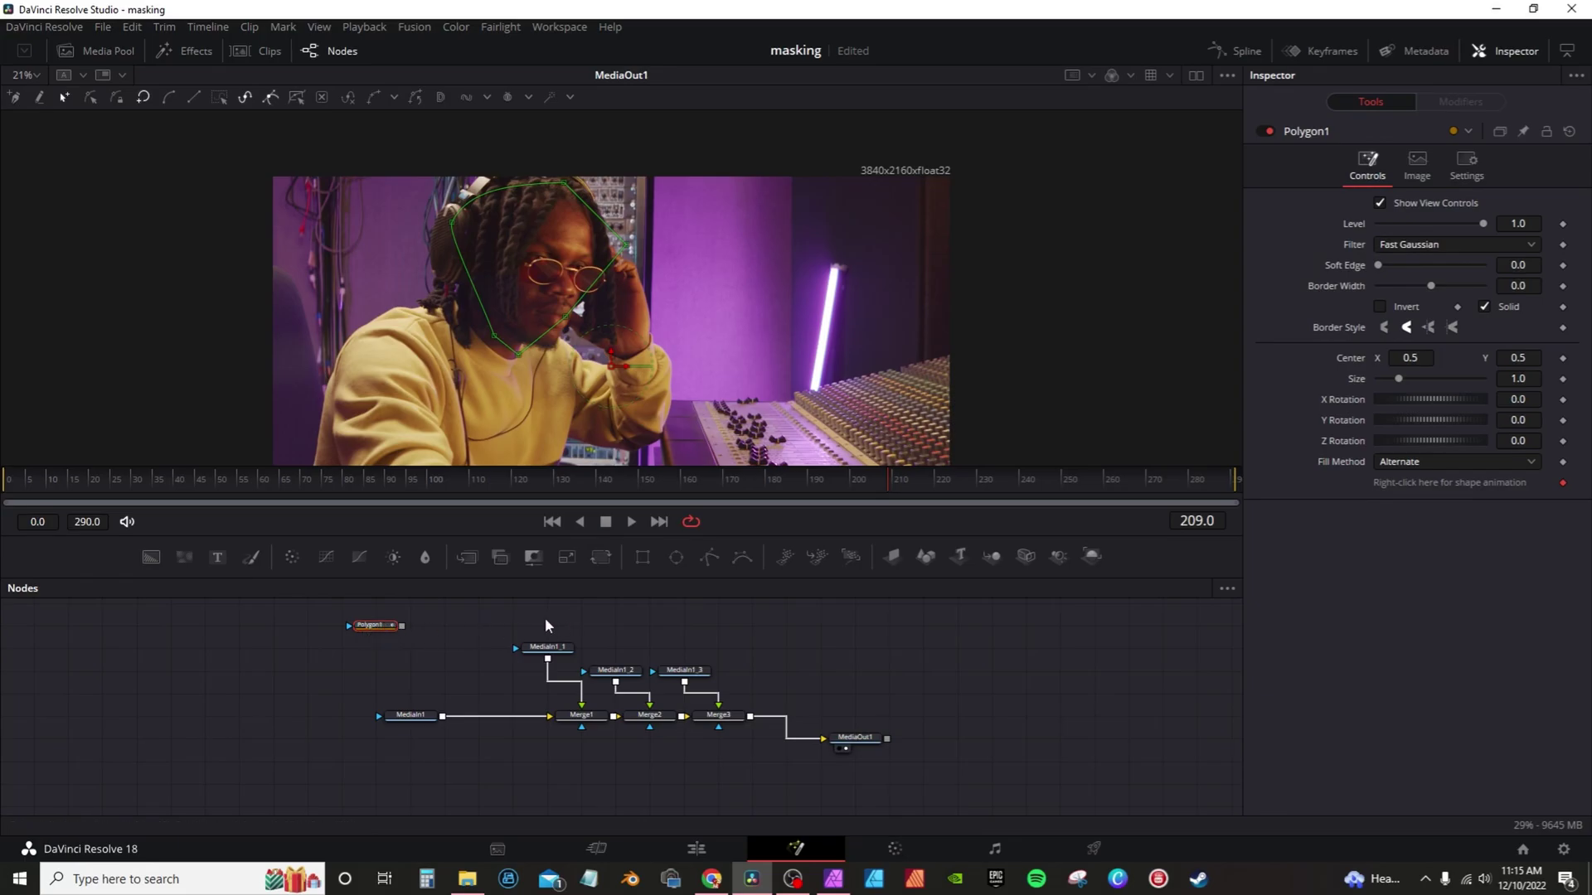
key(ctrl+v)
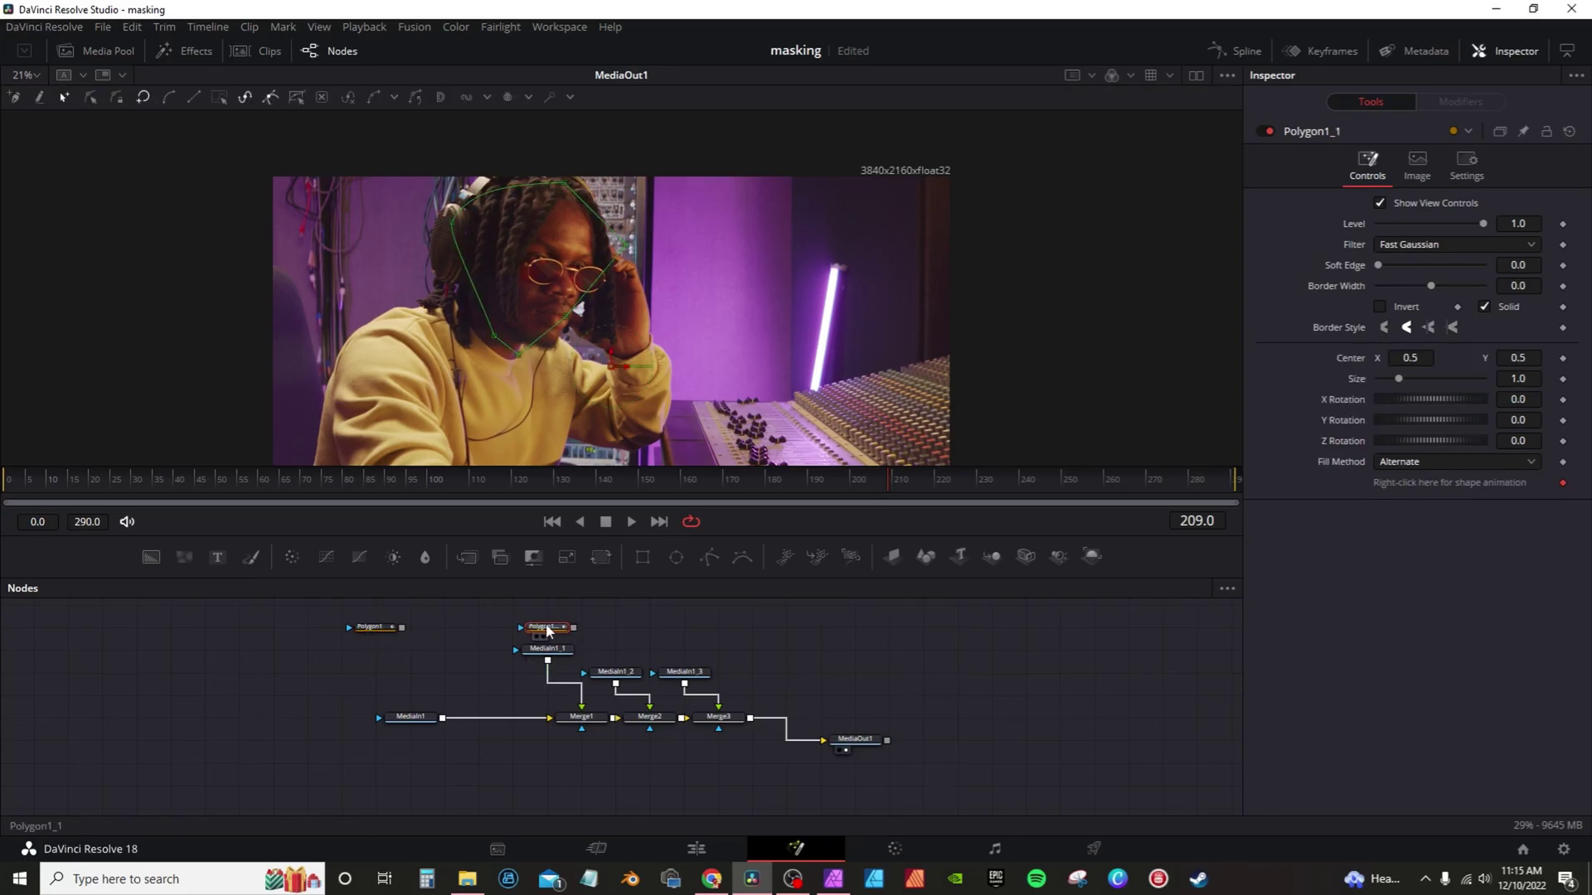
key(Delete)
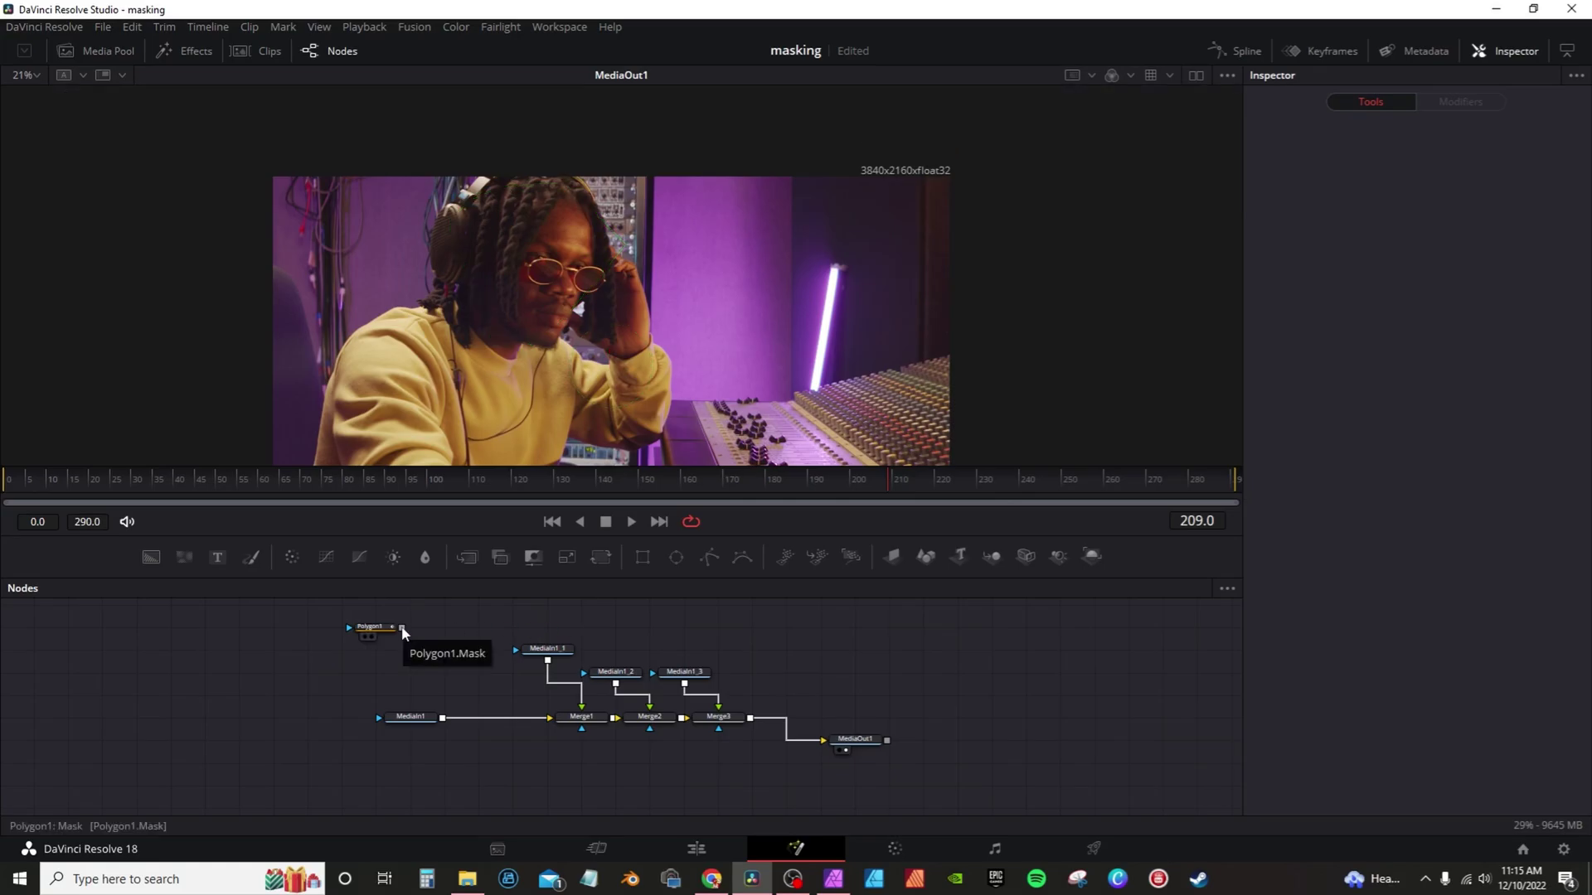
Step: Feed Polygon1 into the mask inputs of MediaIn1, MediaIn1_1, MediaIn1_2 and MediaIn1_3
drag(404, 632, 411, 723)
click(370, 644)
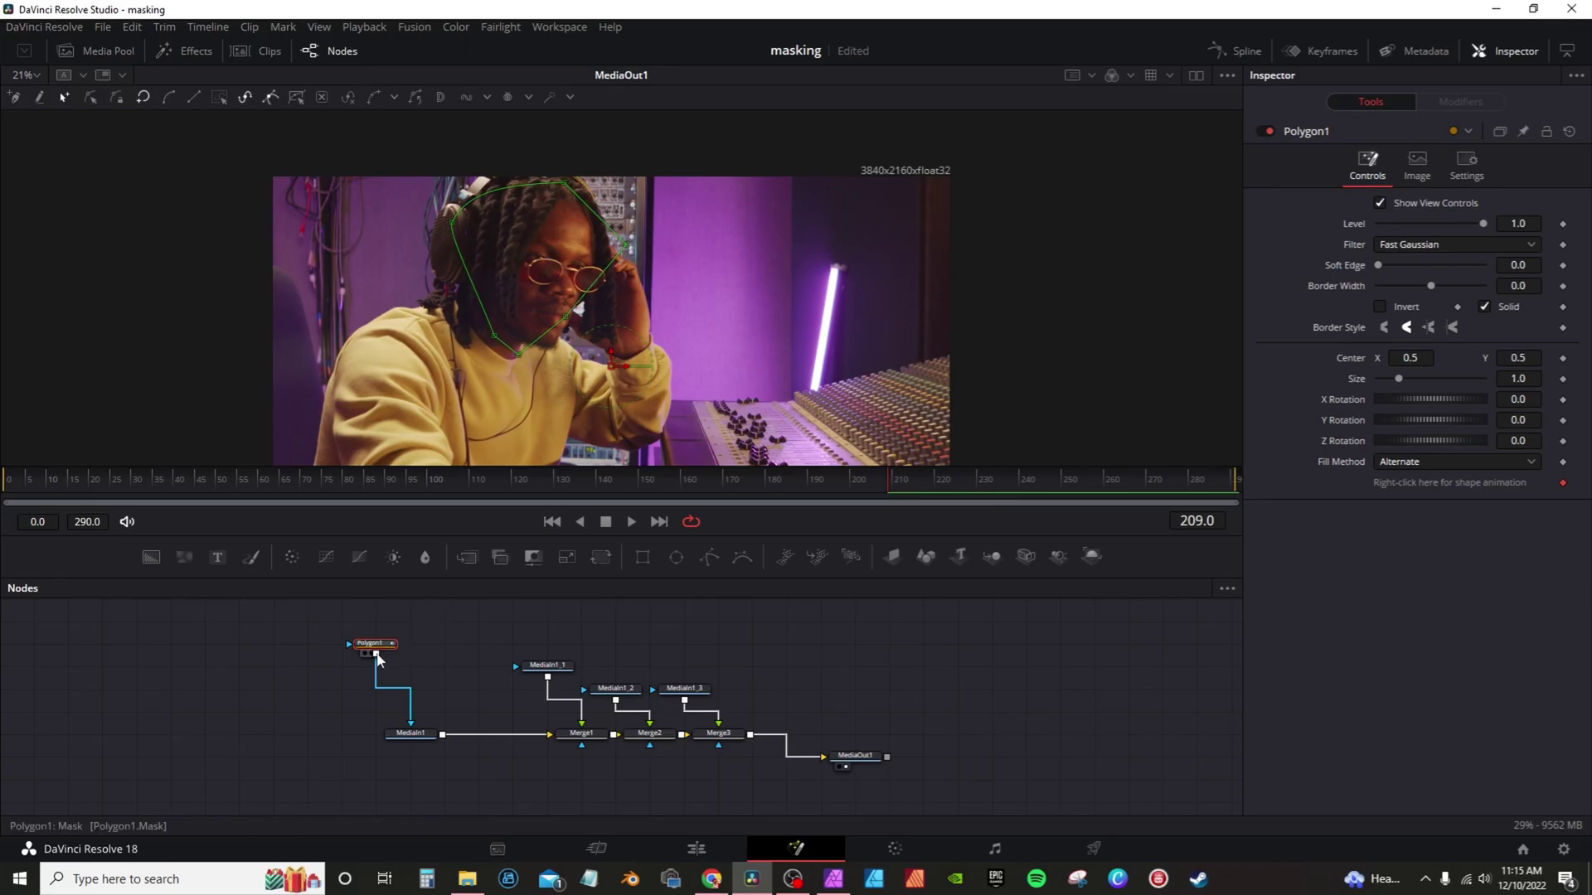
drag(376, 655, 515, 664)
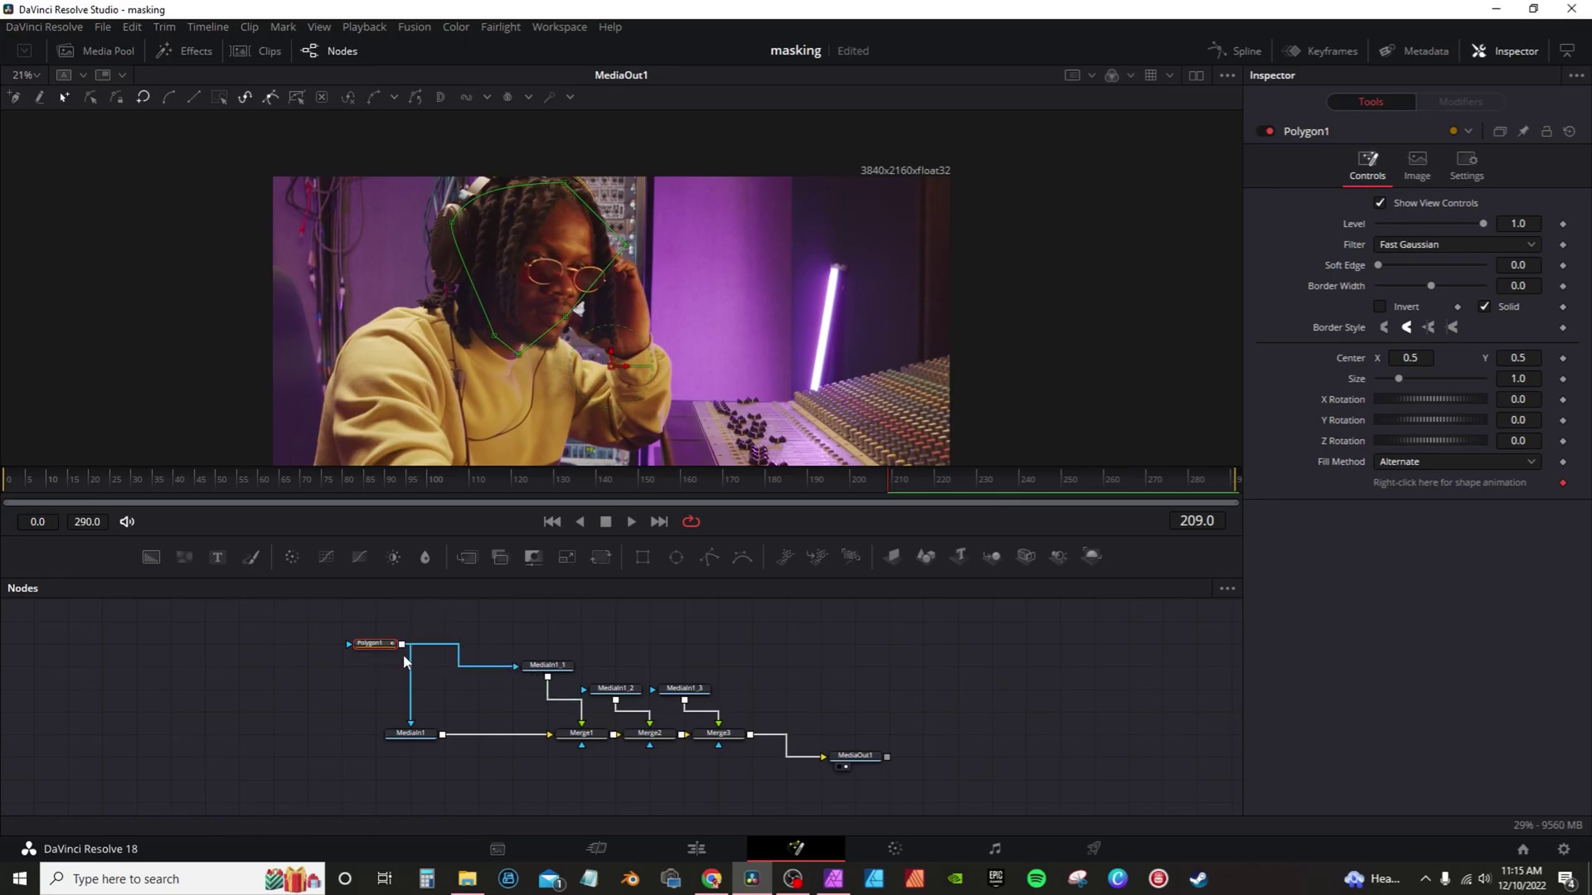
drag(403, 644, 586, 689)
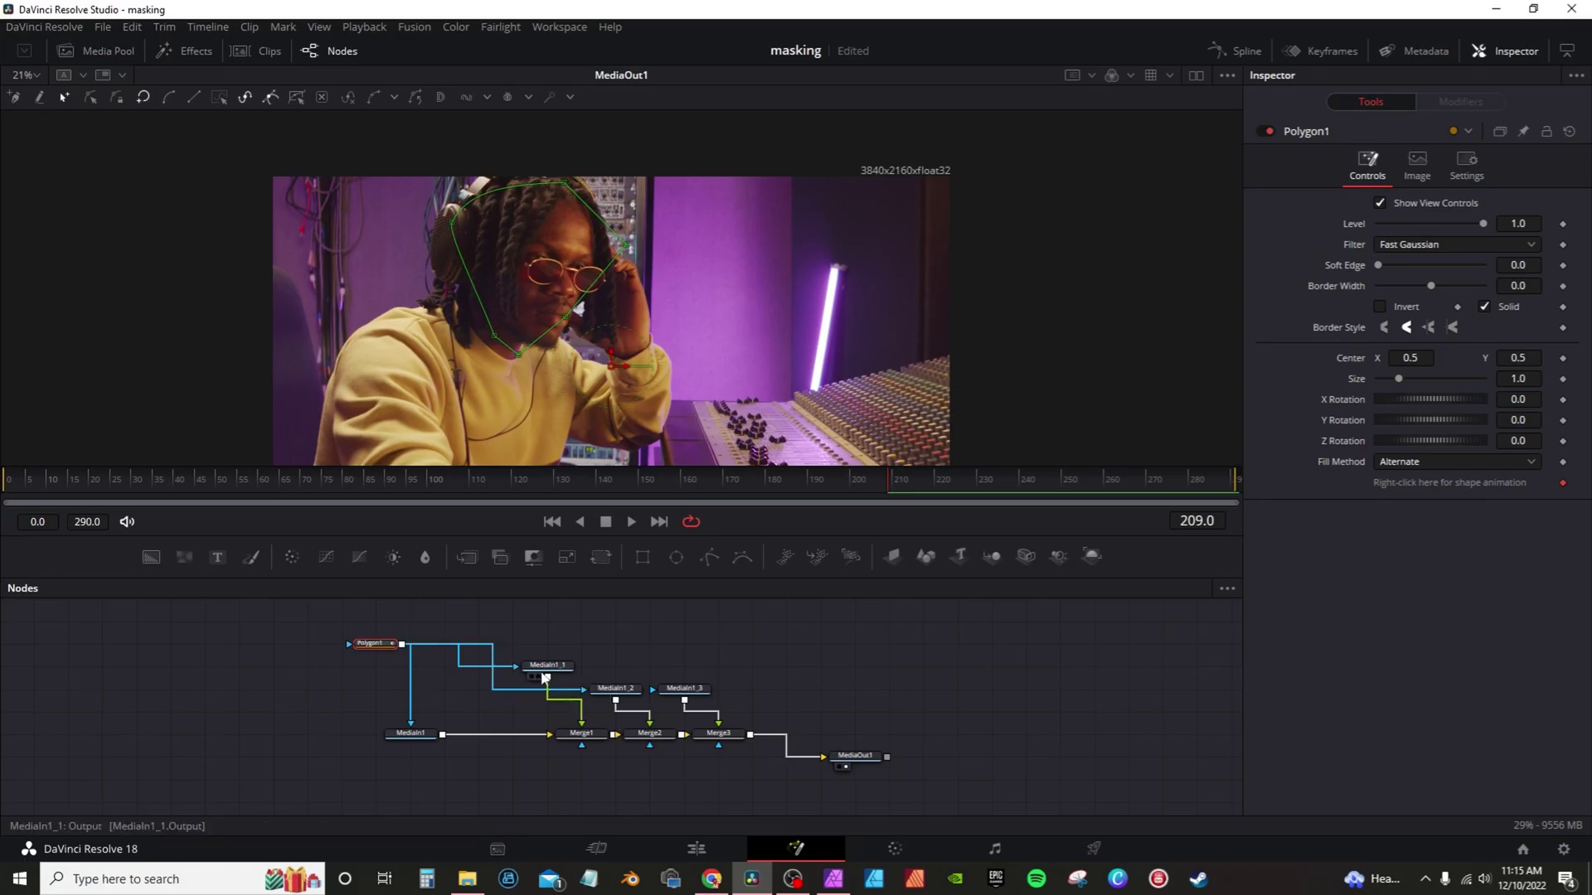
drag(406, 645, 592, 660)
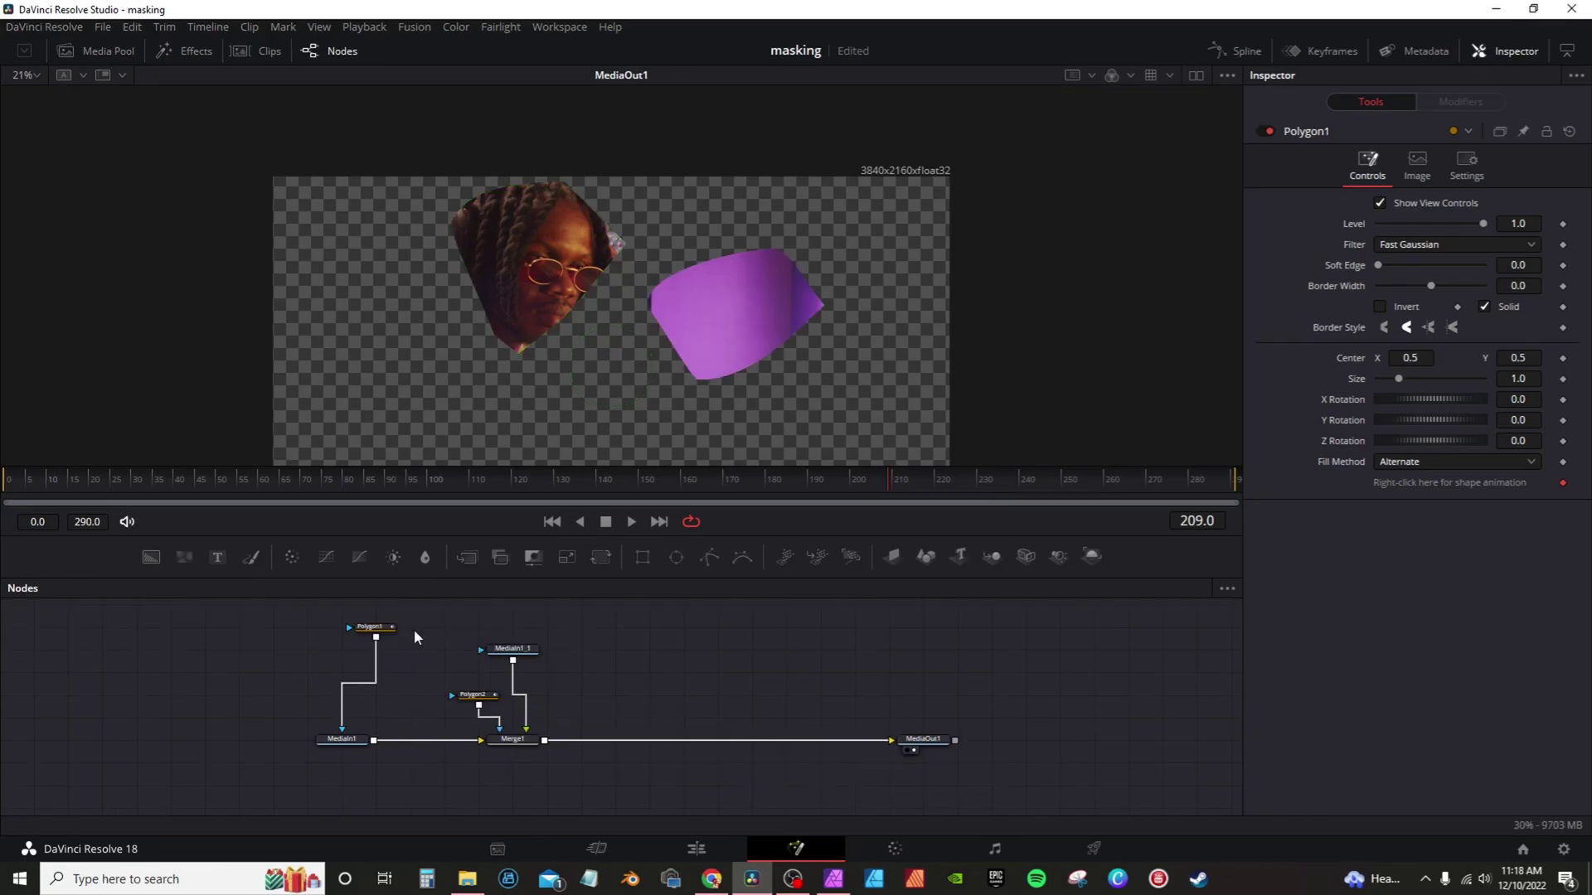
Step: Add a Rectangle mask under Polygon1 and resize it to a narrower, taller box
click(369, 627)
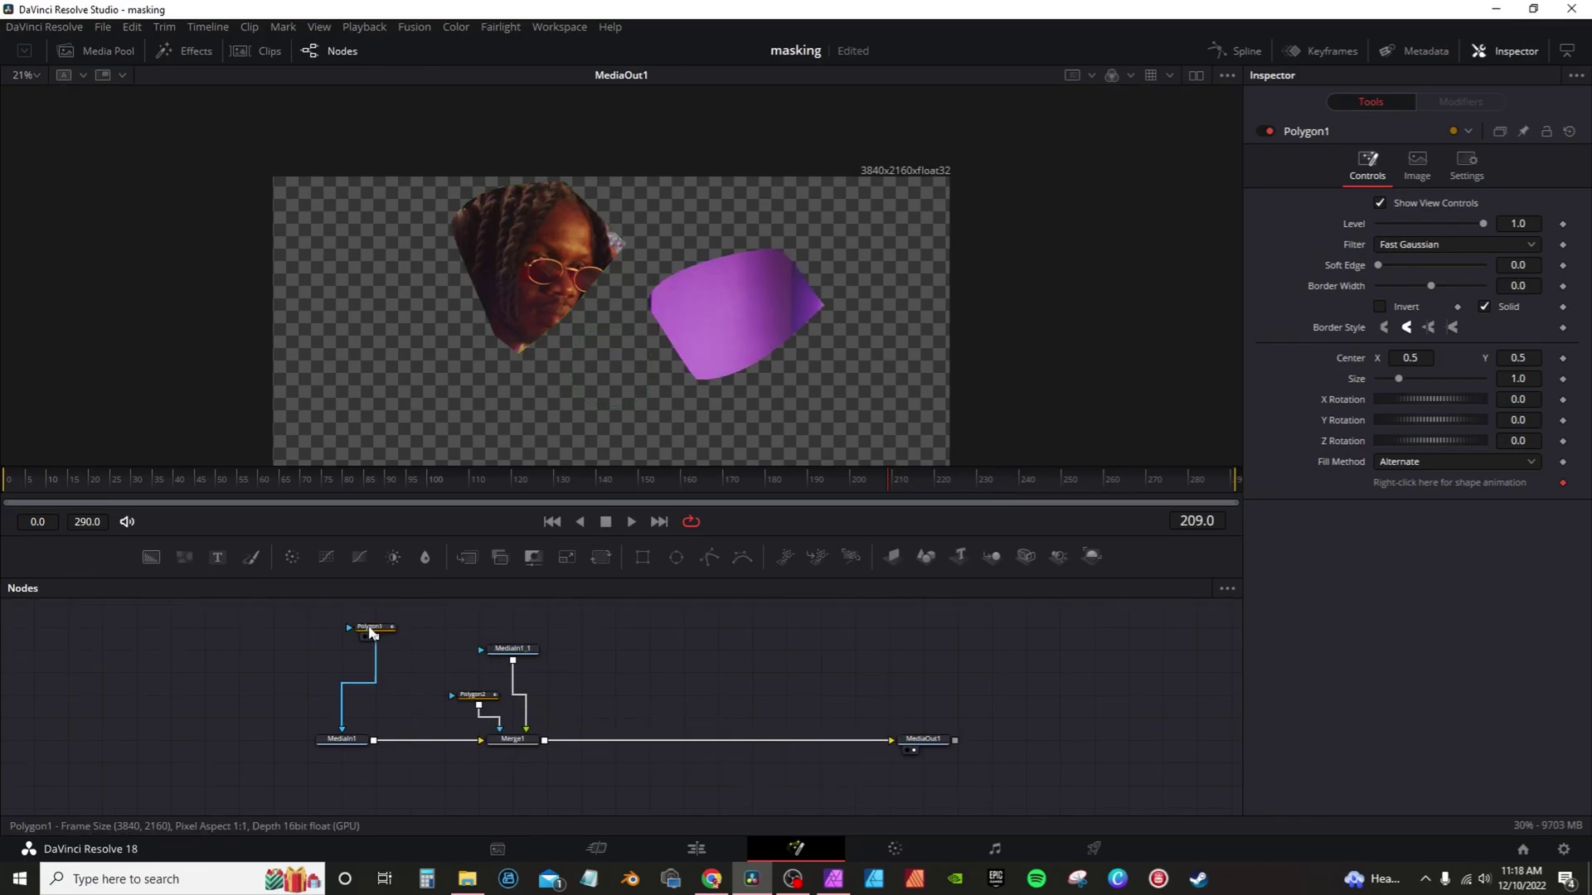
click(641, 557)
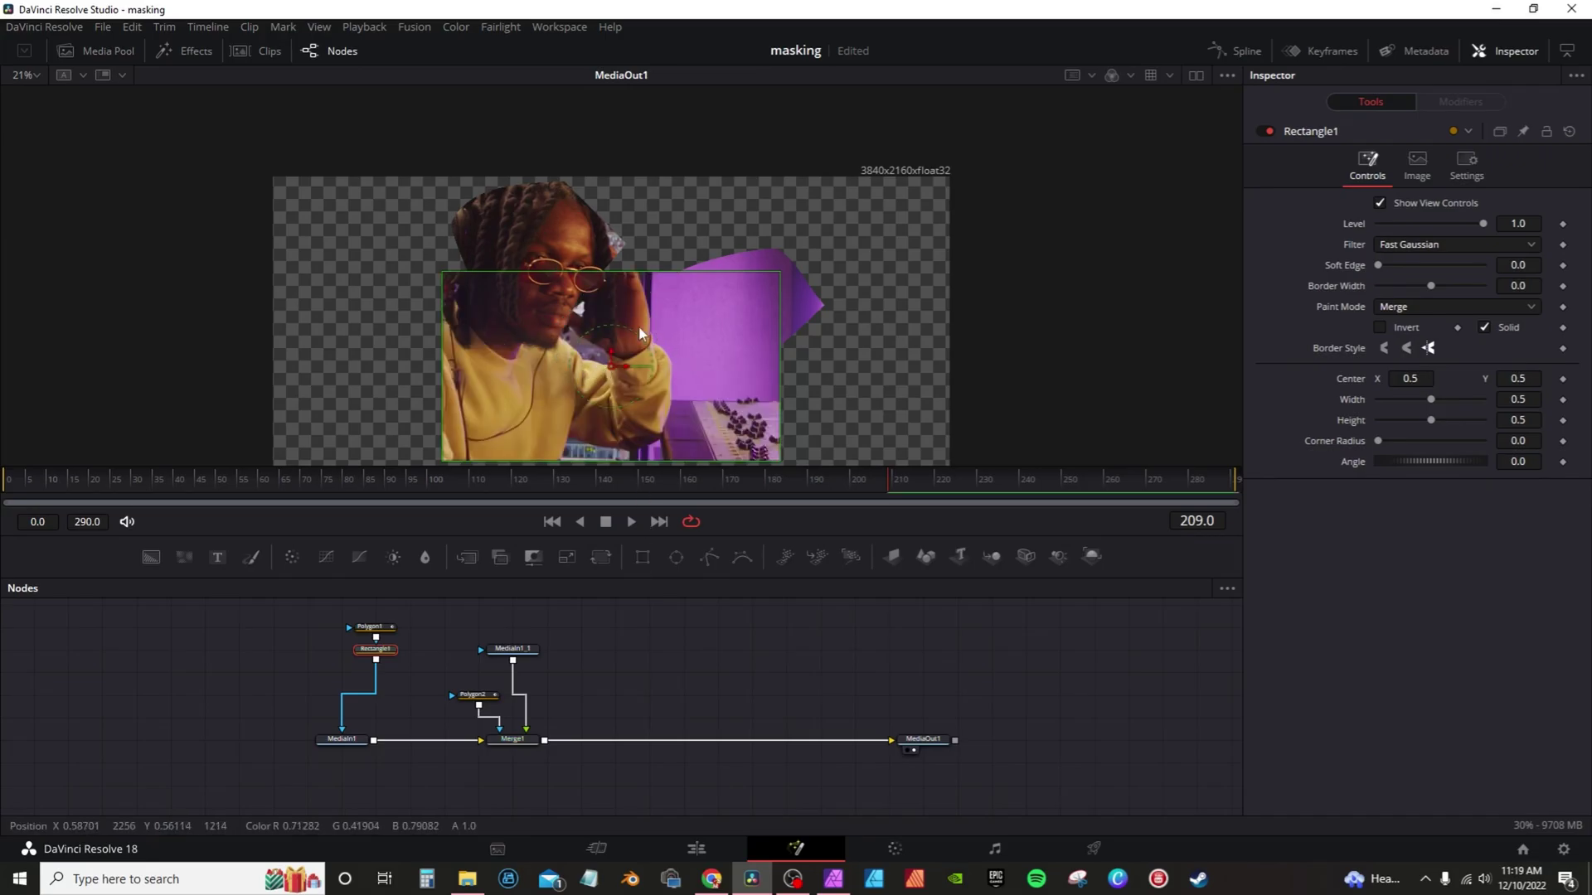
scroll(609, 305, down, 2)
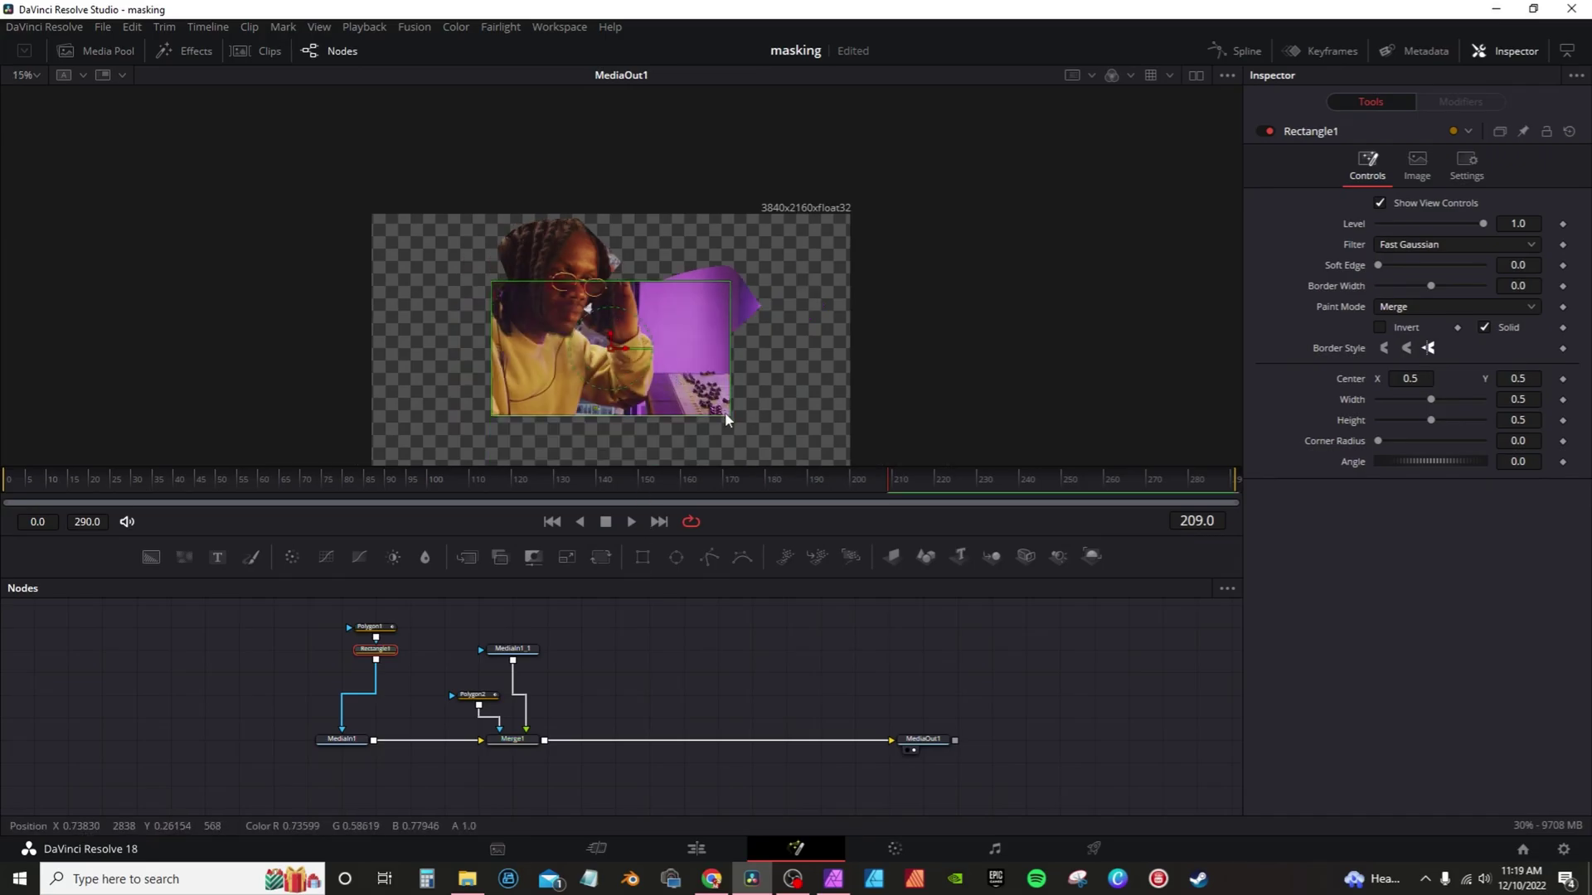
mouse_move(663, 401)
mouse_down()
mouse_move(663, 374)
mouse_move(667, 400)
mouse_up()
drag(731, 356, 546, 351)
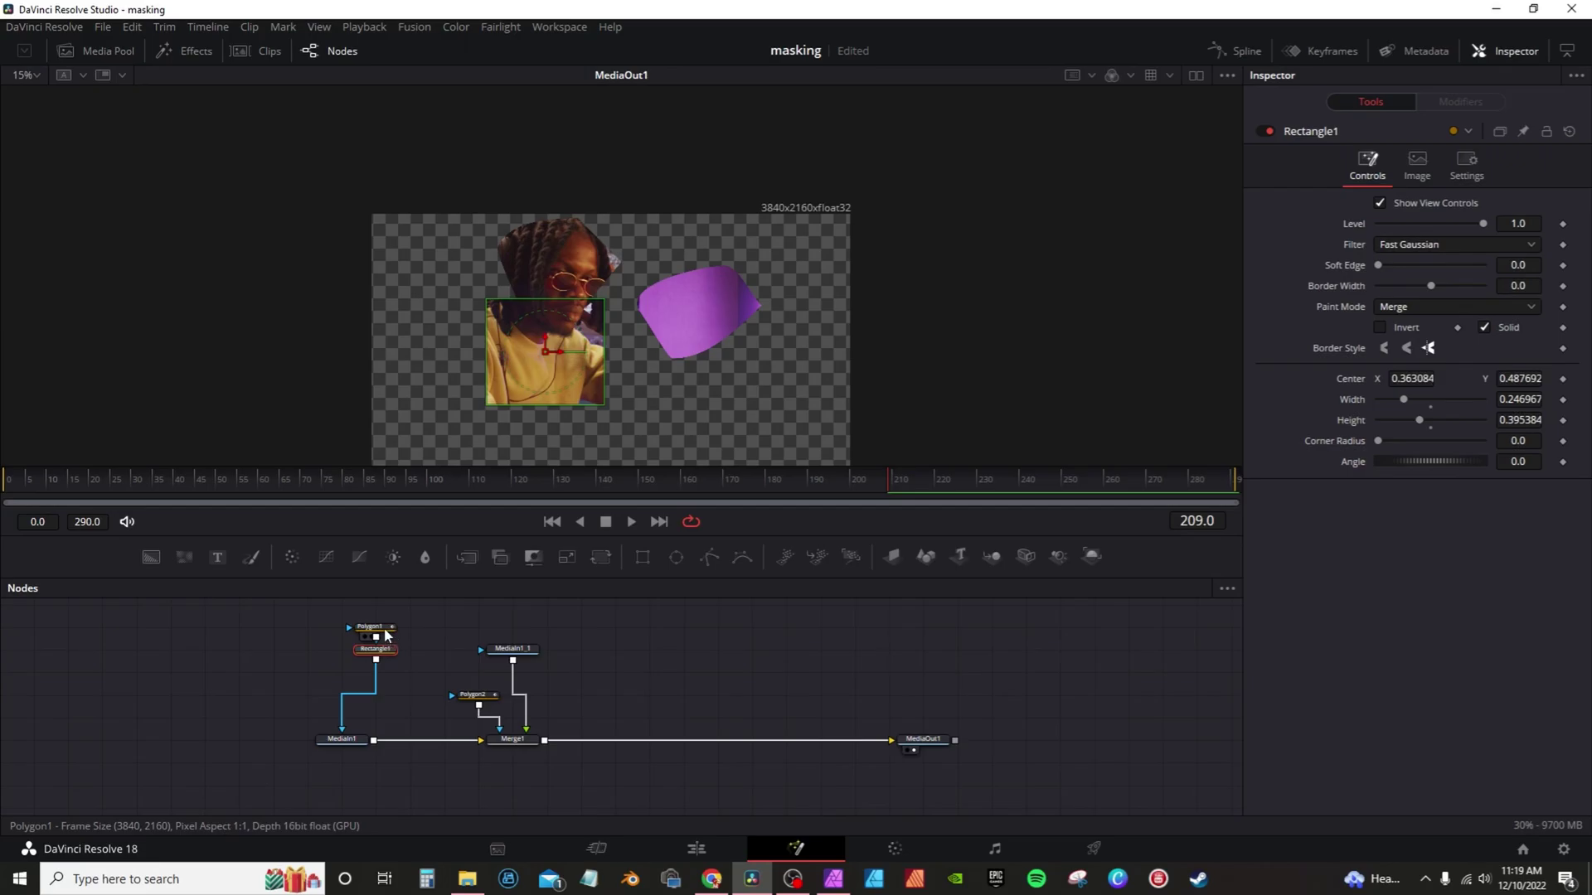
Step: Set the rectangle's Paint Mode to Subtract, then switch it back to merging
click(386, 630)
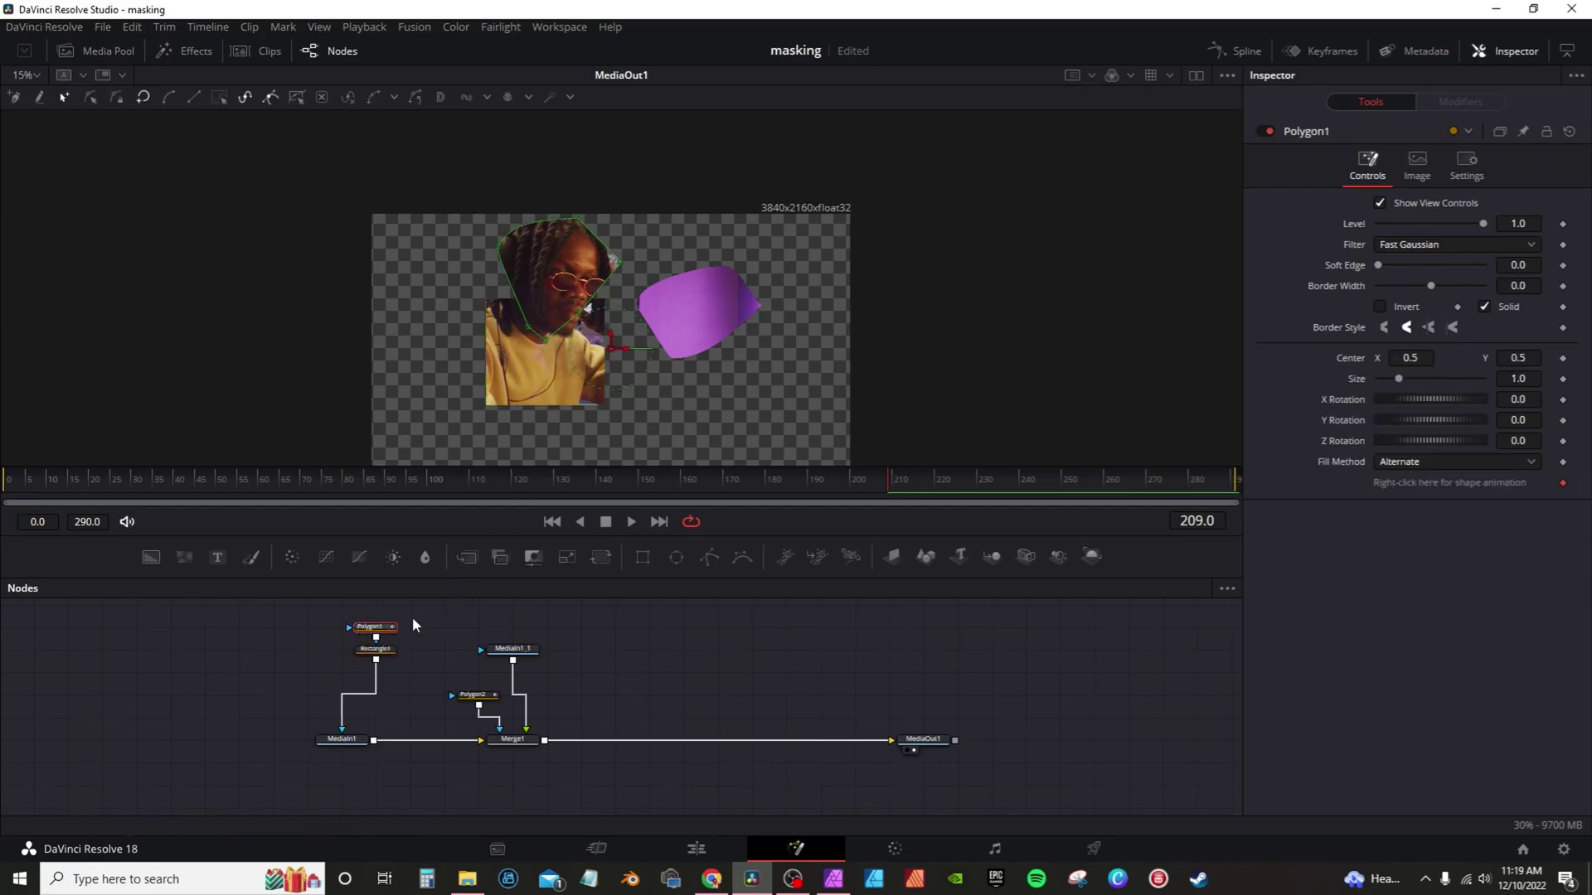
click(384, 654)
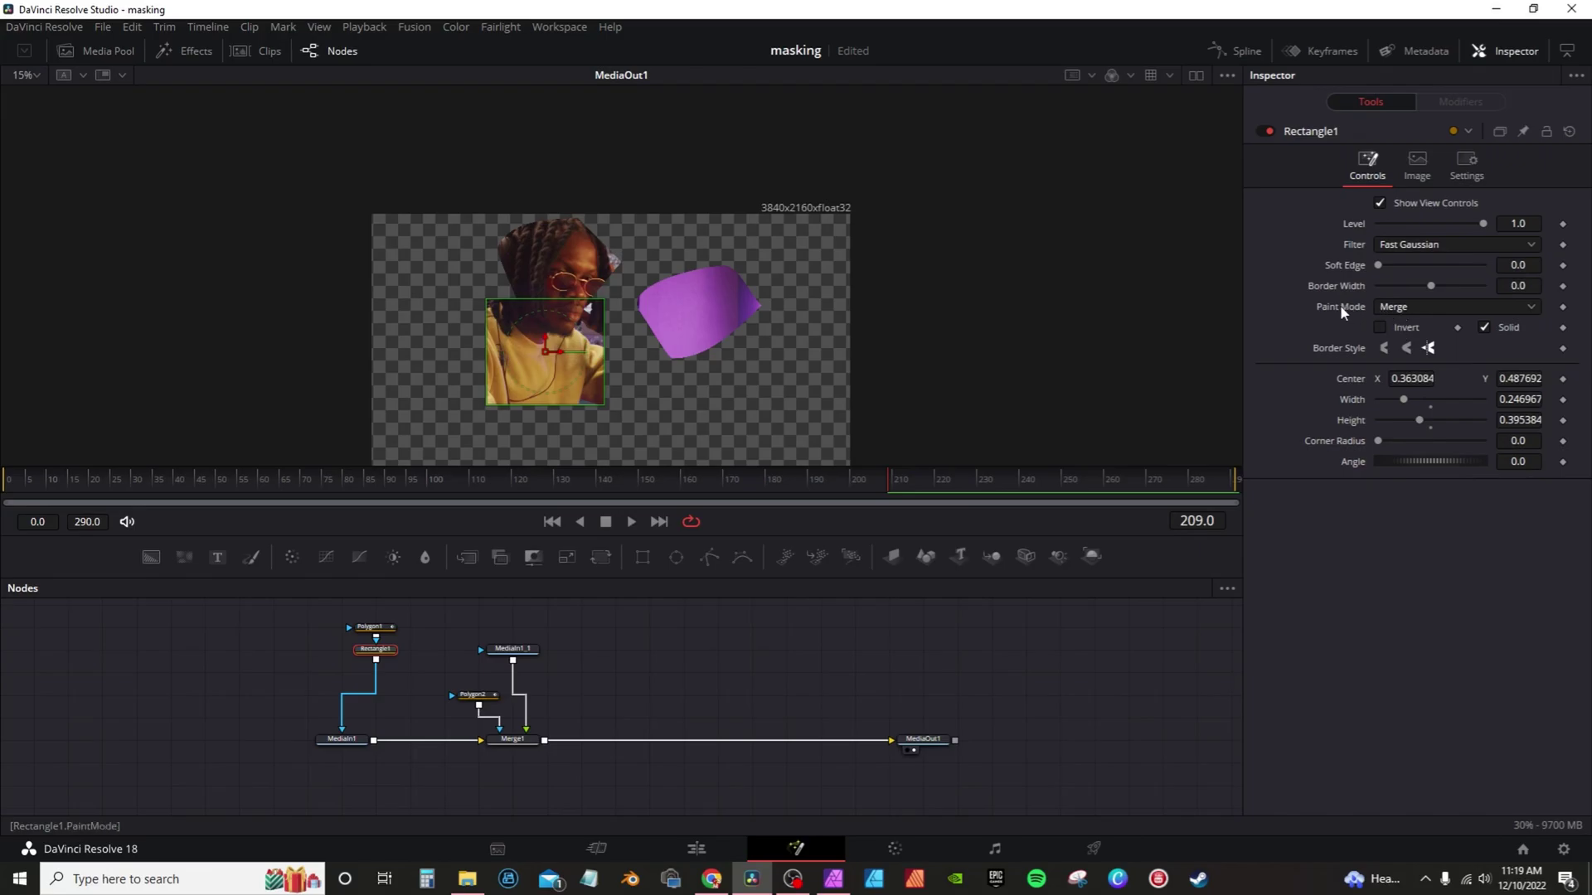
click(1445, 308)
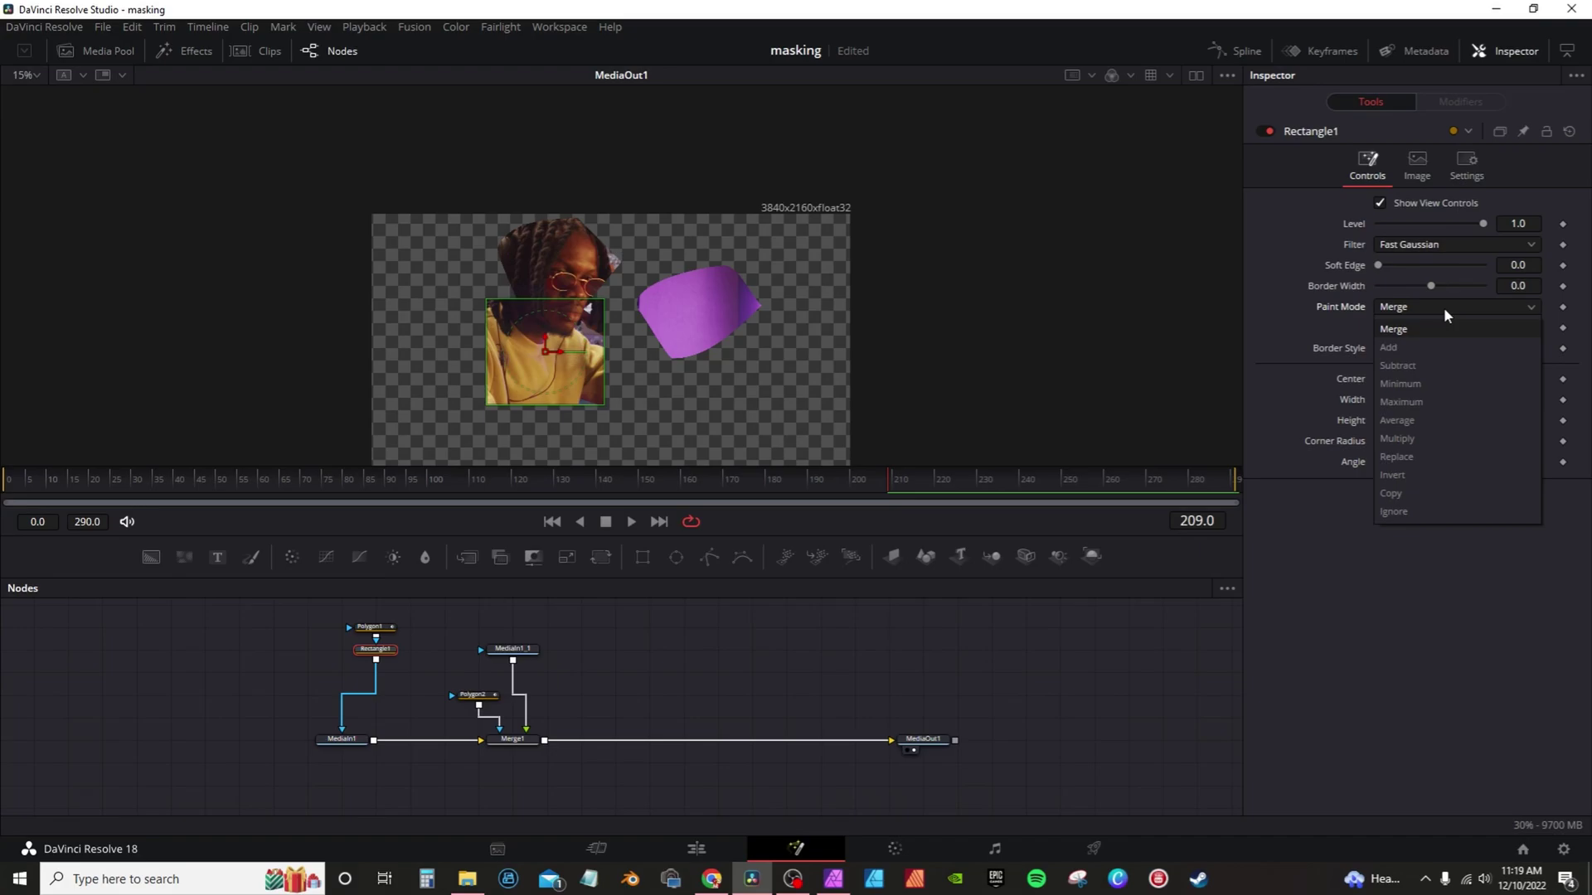
click(1436, 364)
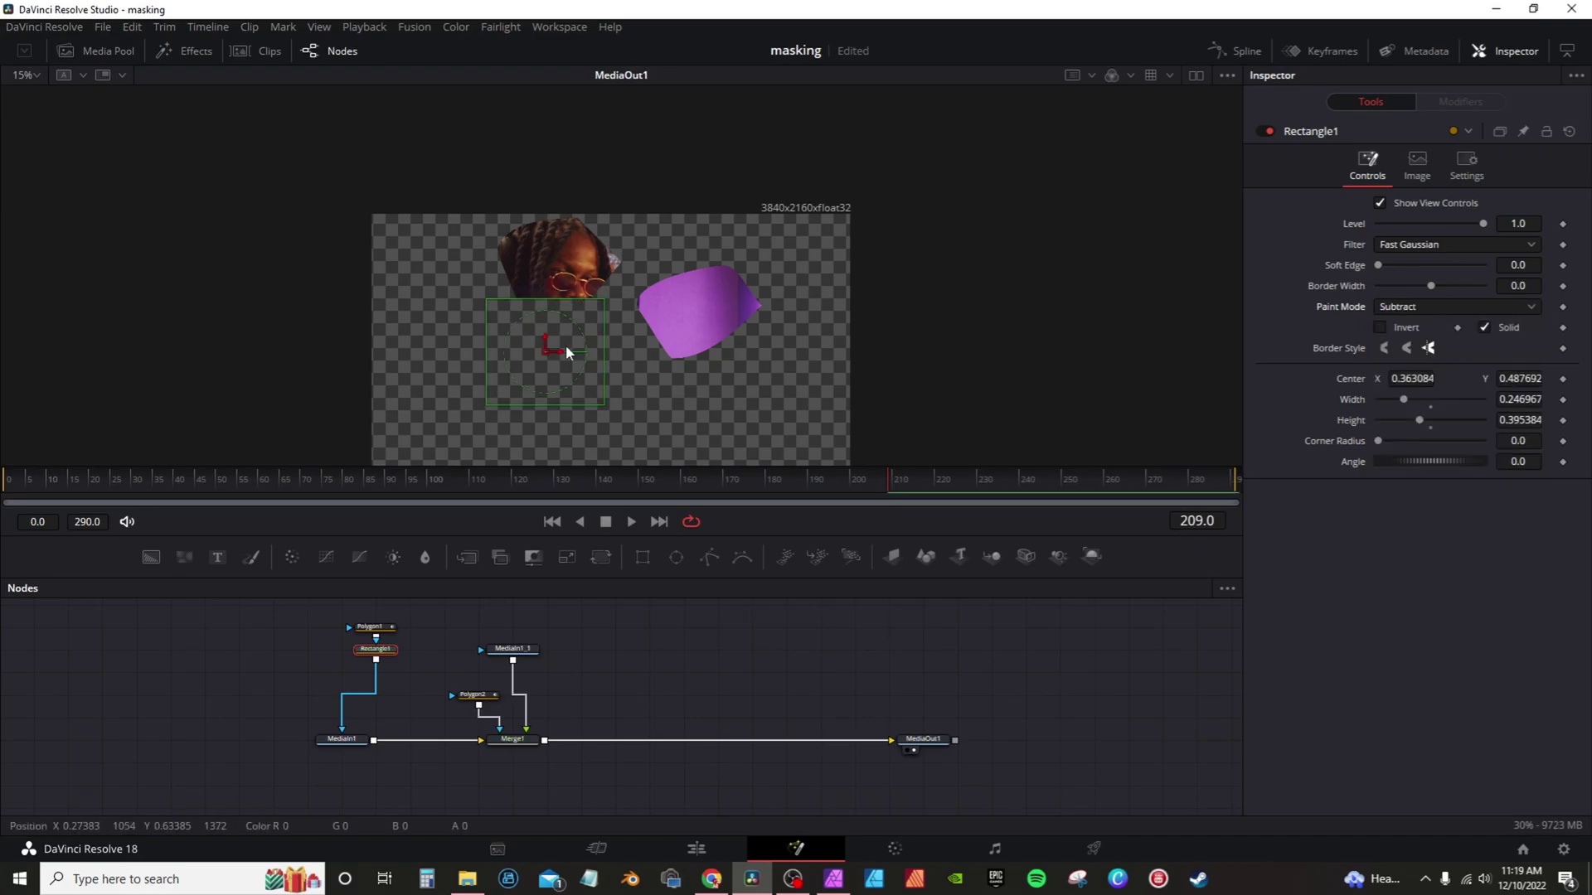
scroll(1444, 306, up, 2)
click(1445, 307)
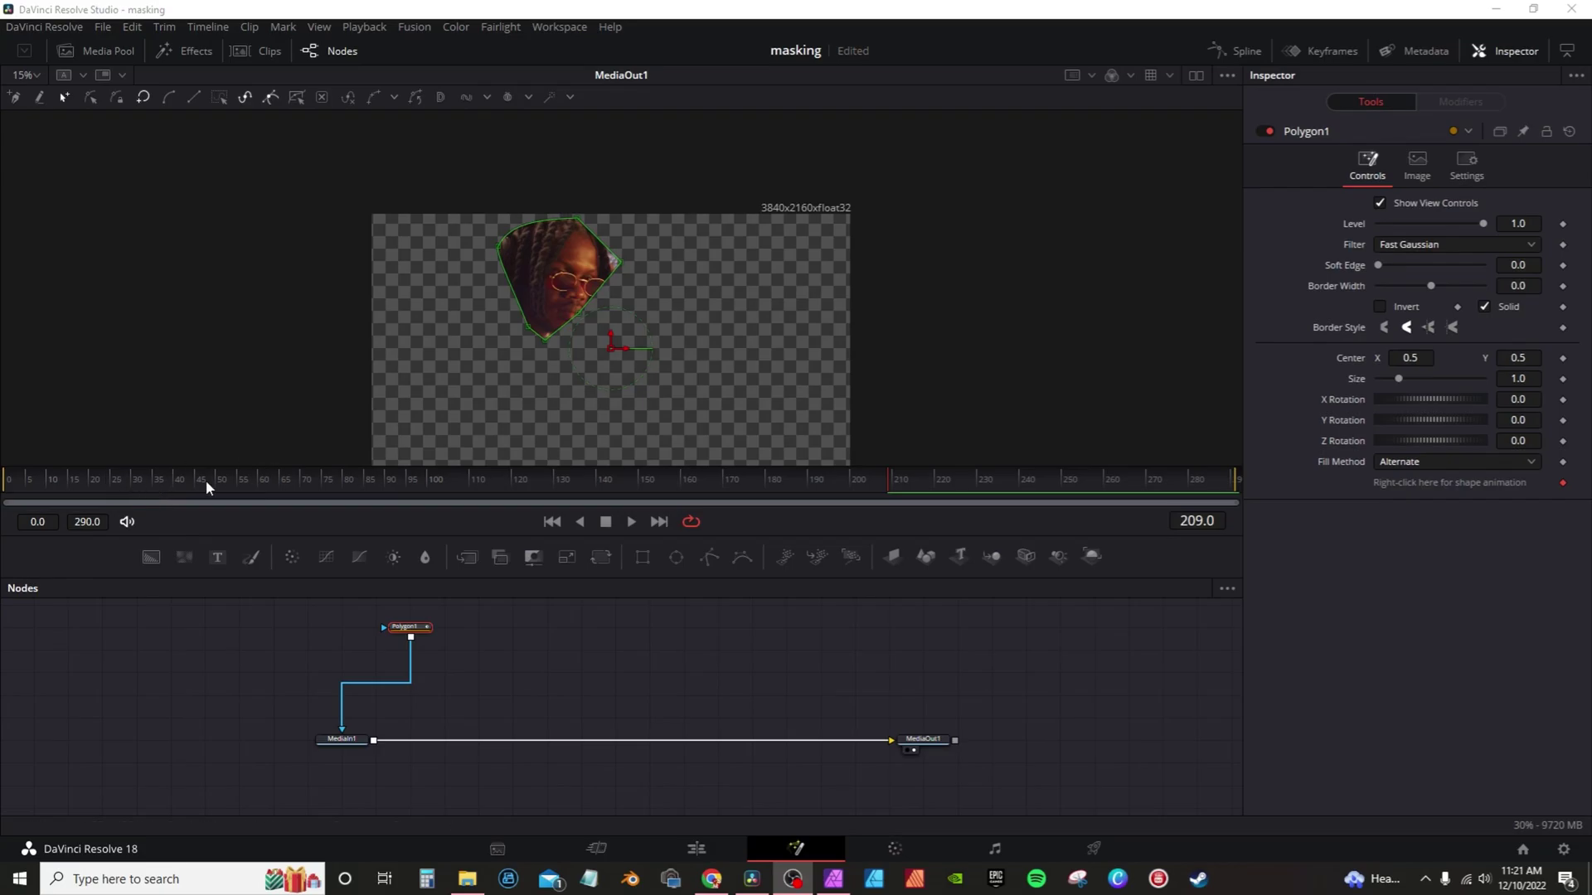
Step: At frame 220, stretch the mask's right point over the purple area, then compare and play back
click(894, 484)
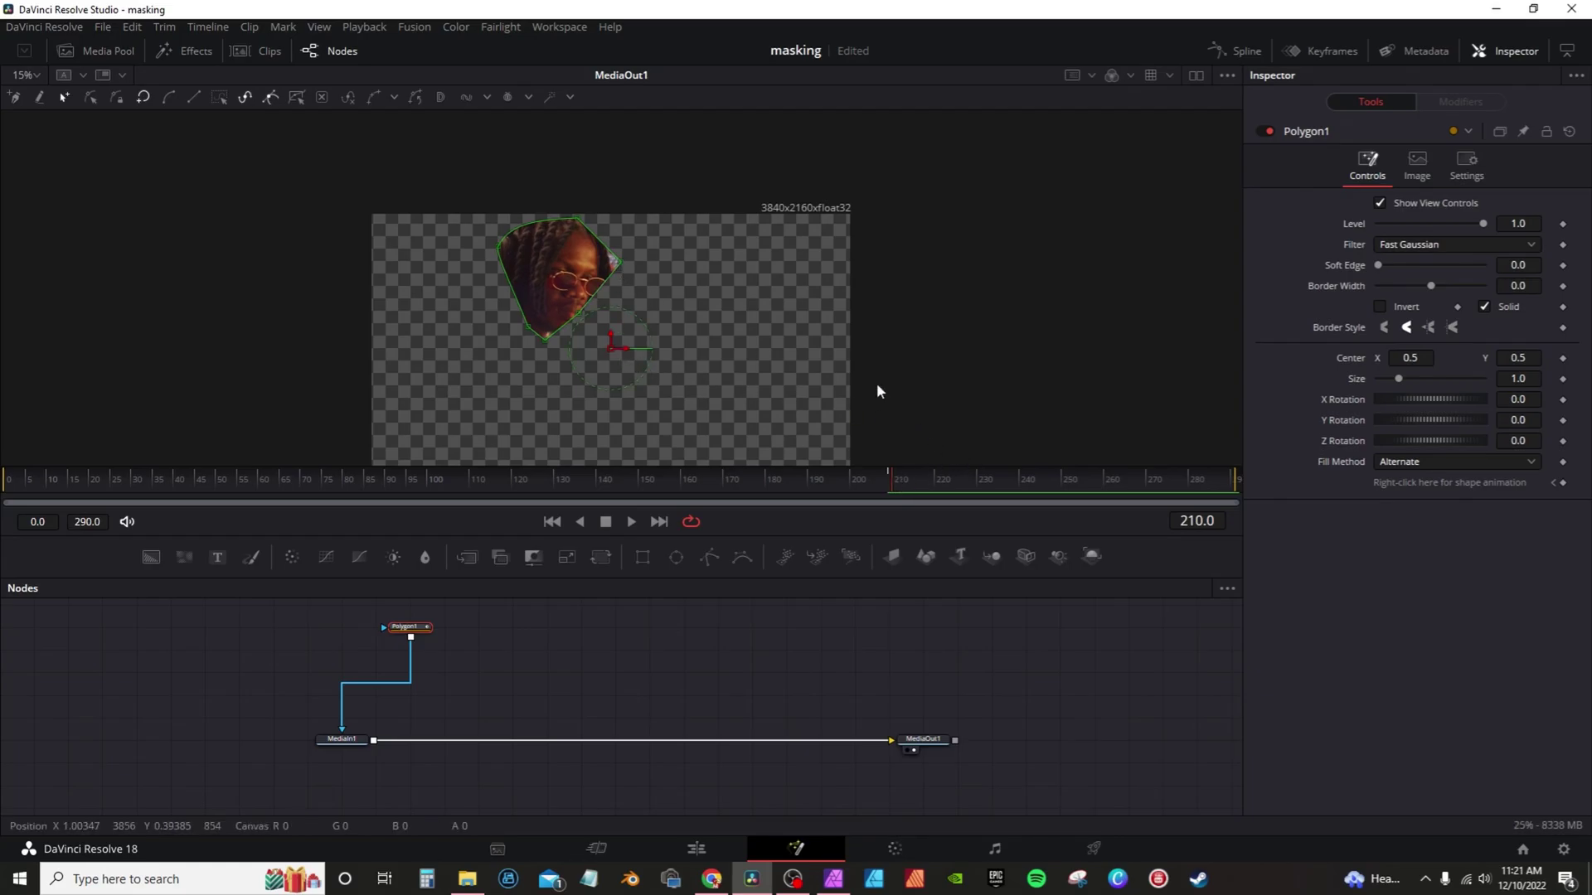
click(937, 484)
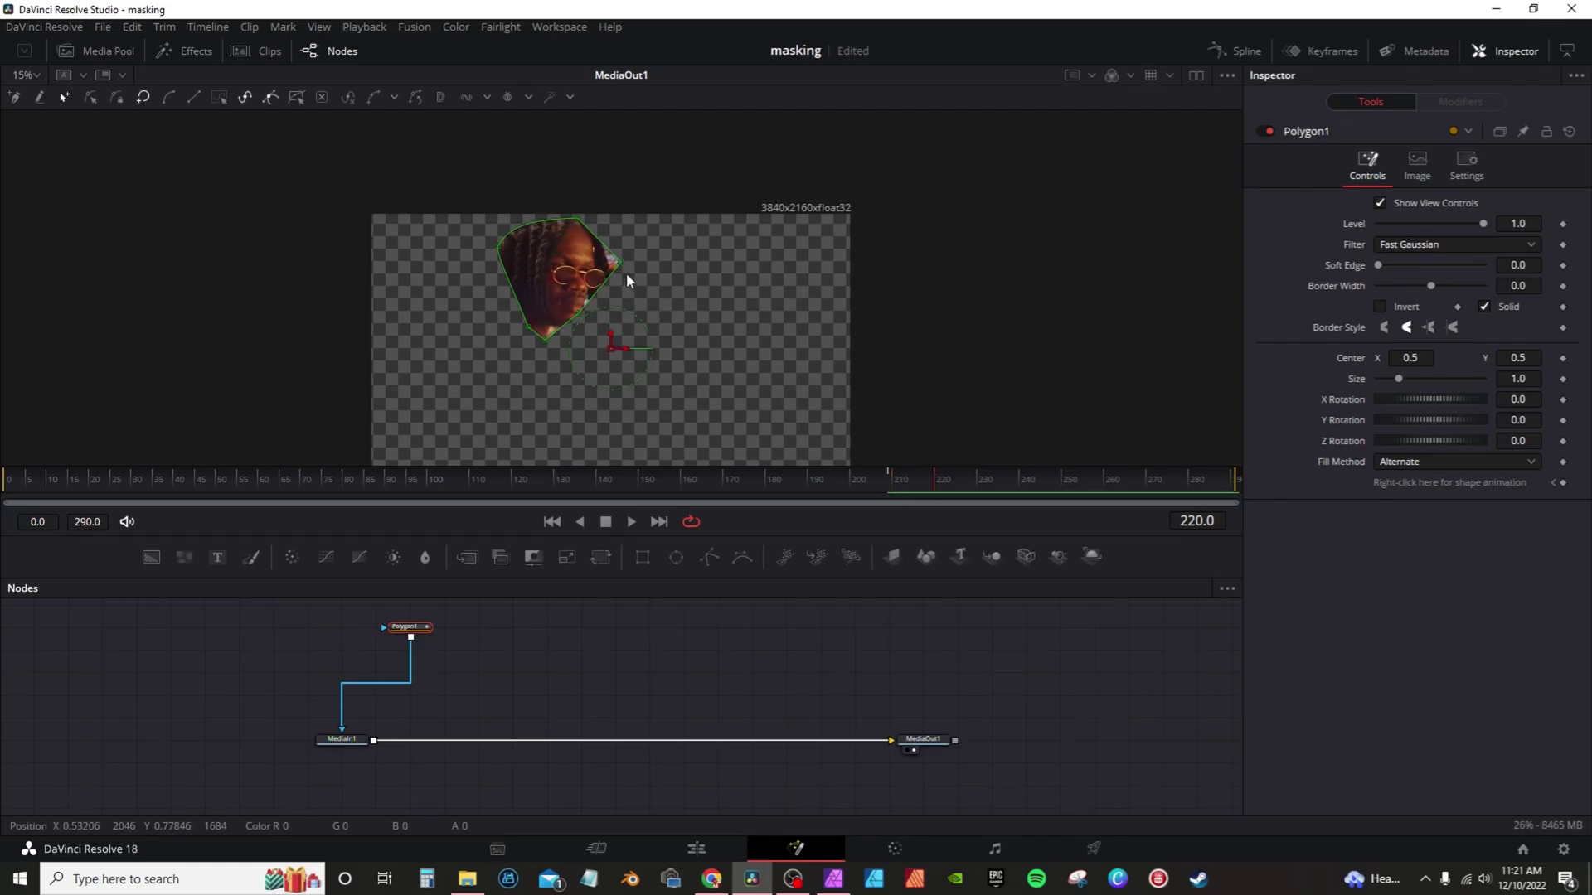
drag(620, 262, 718, 265)
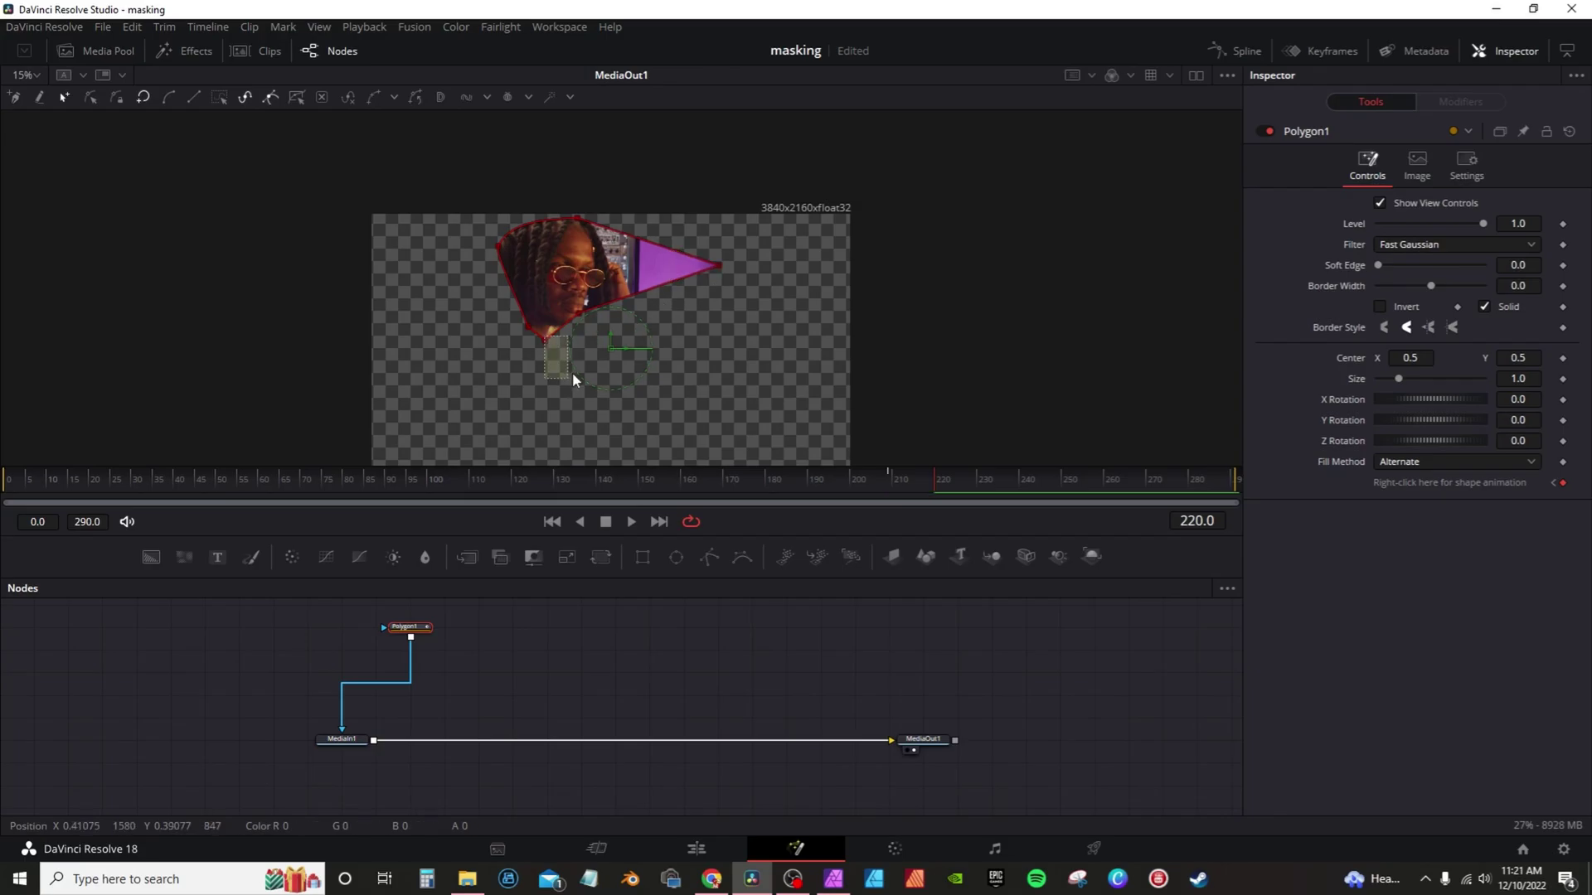
drag(887, 481, 857, 487)
click(631, 521)
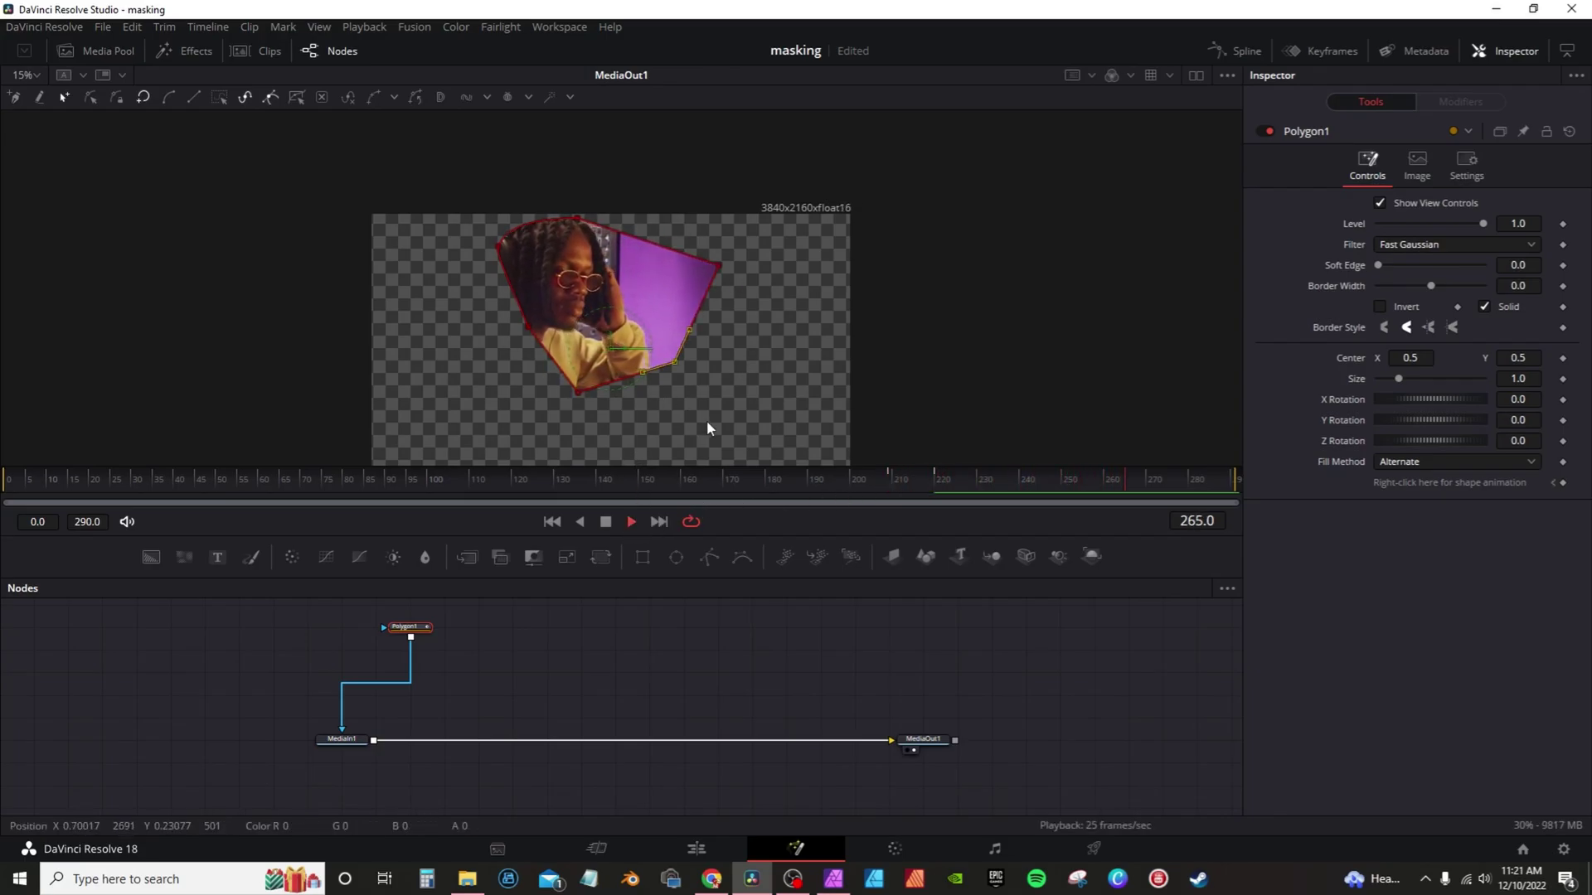
key(space)
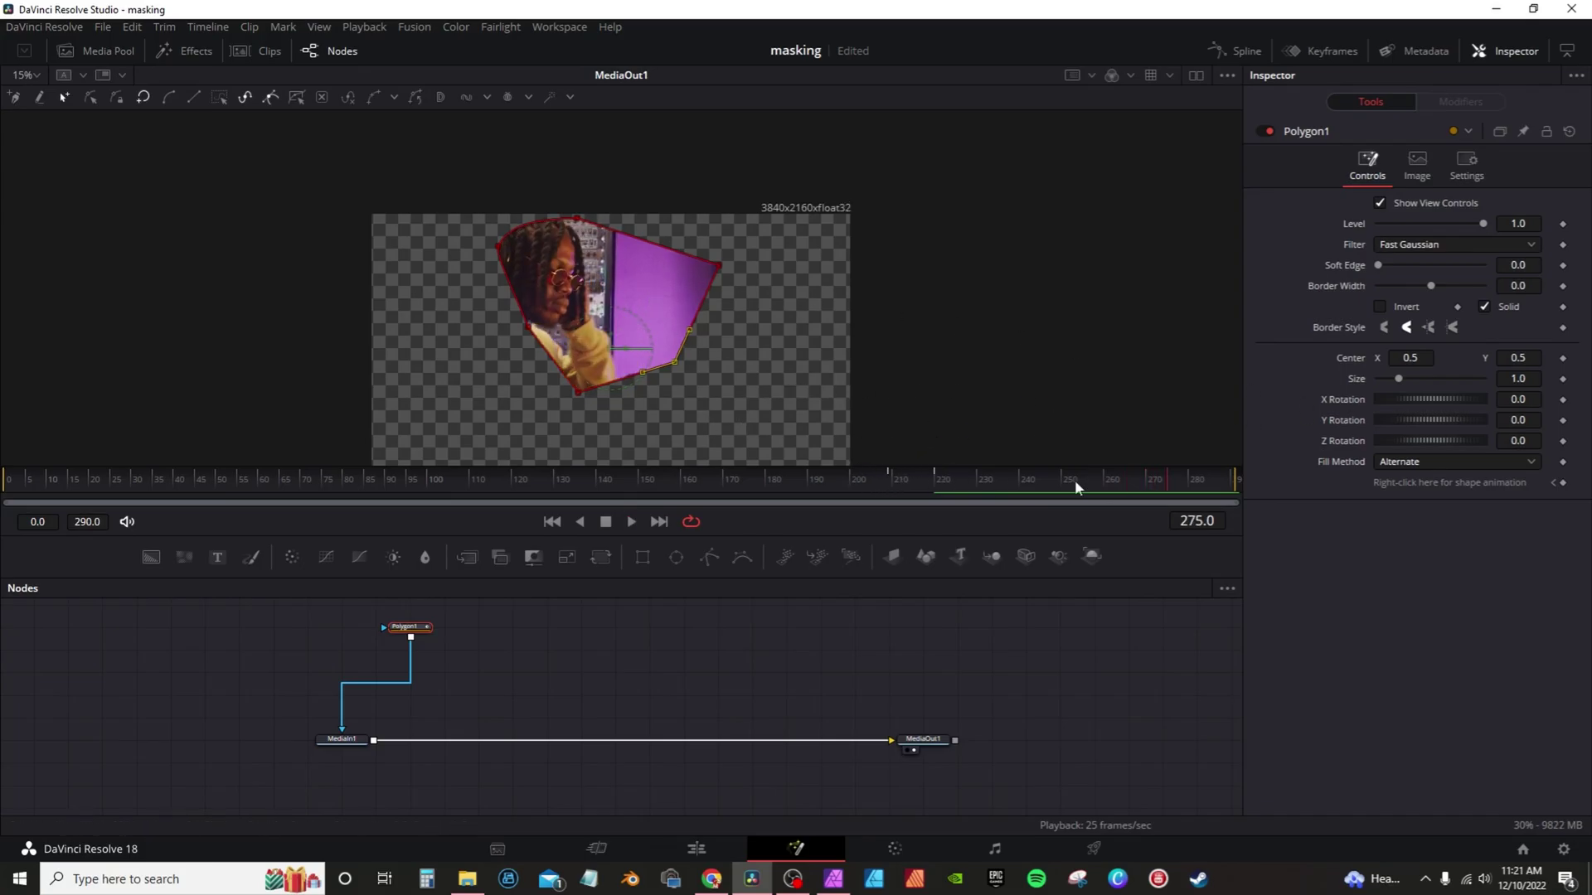
Step: Remove Polygon1Polyline's animation, keyframe the shape at frame 177, reshape it later, and play
right_click(1444, 483)
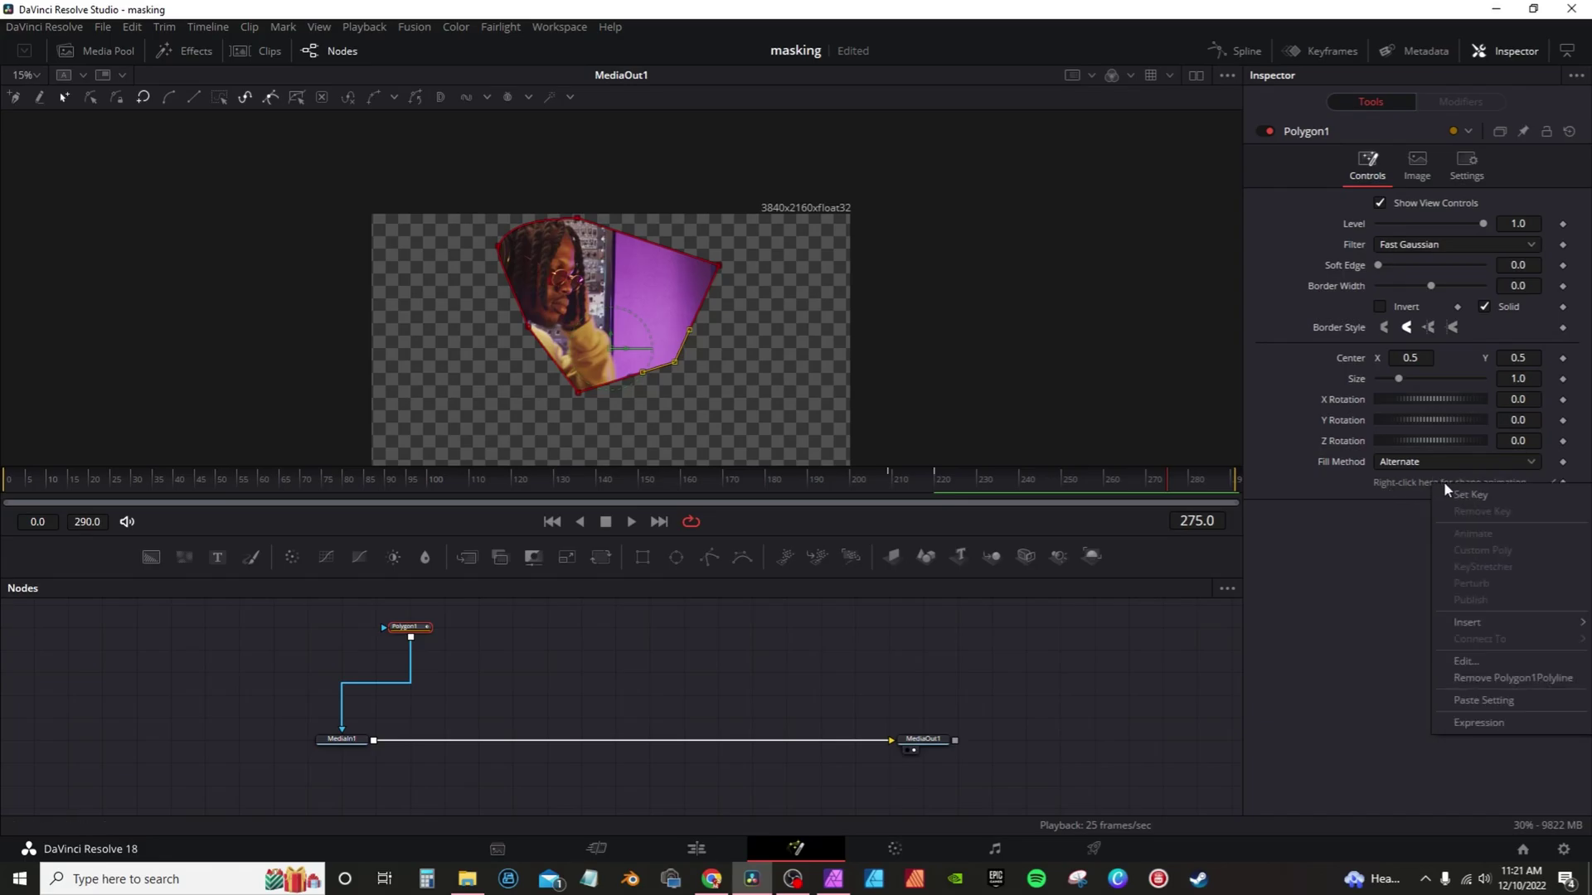
click(1489, 678)
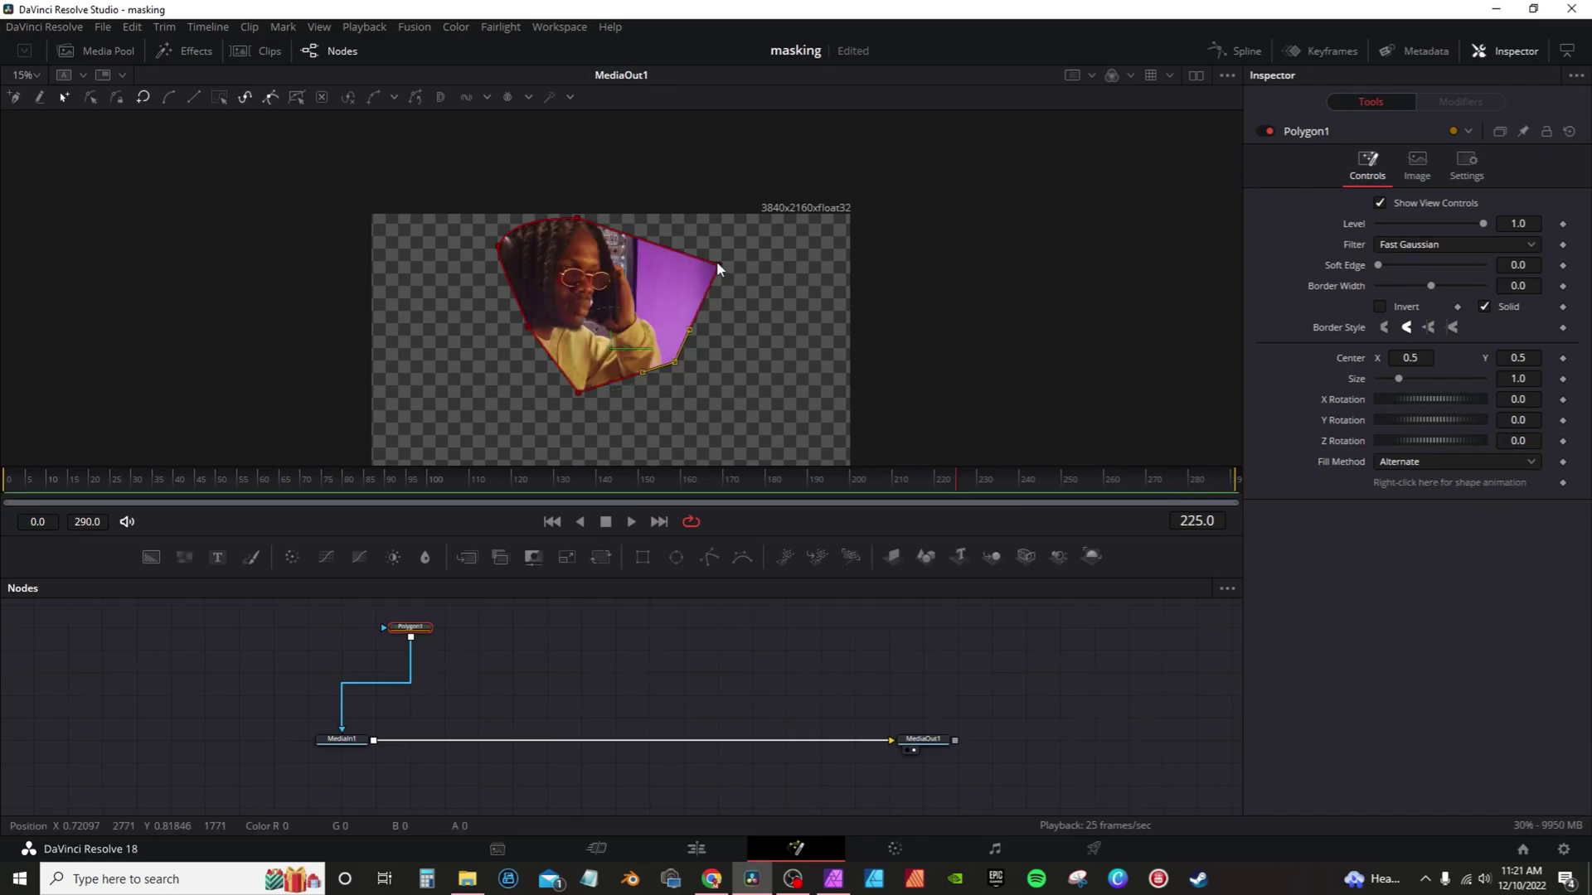
drag(689, 330, 615, 299)
drag(952, 464, 763, 480)
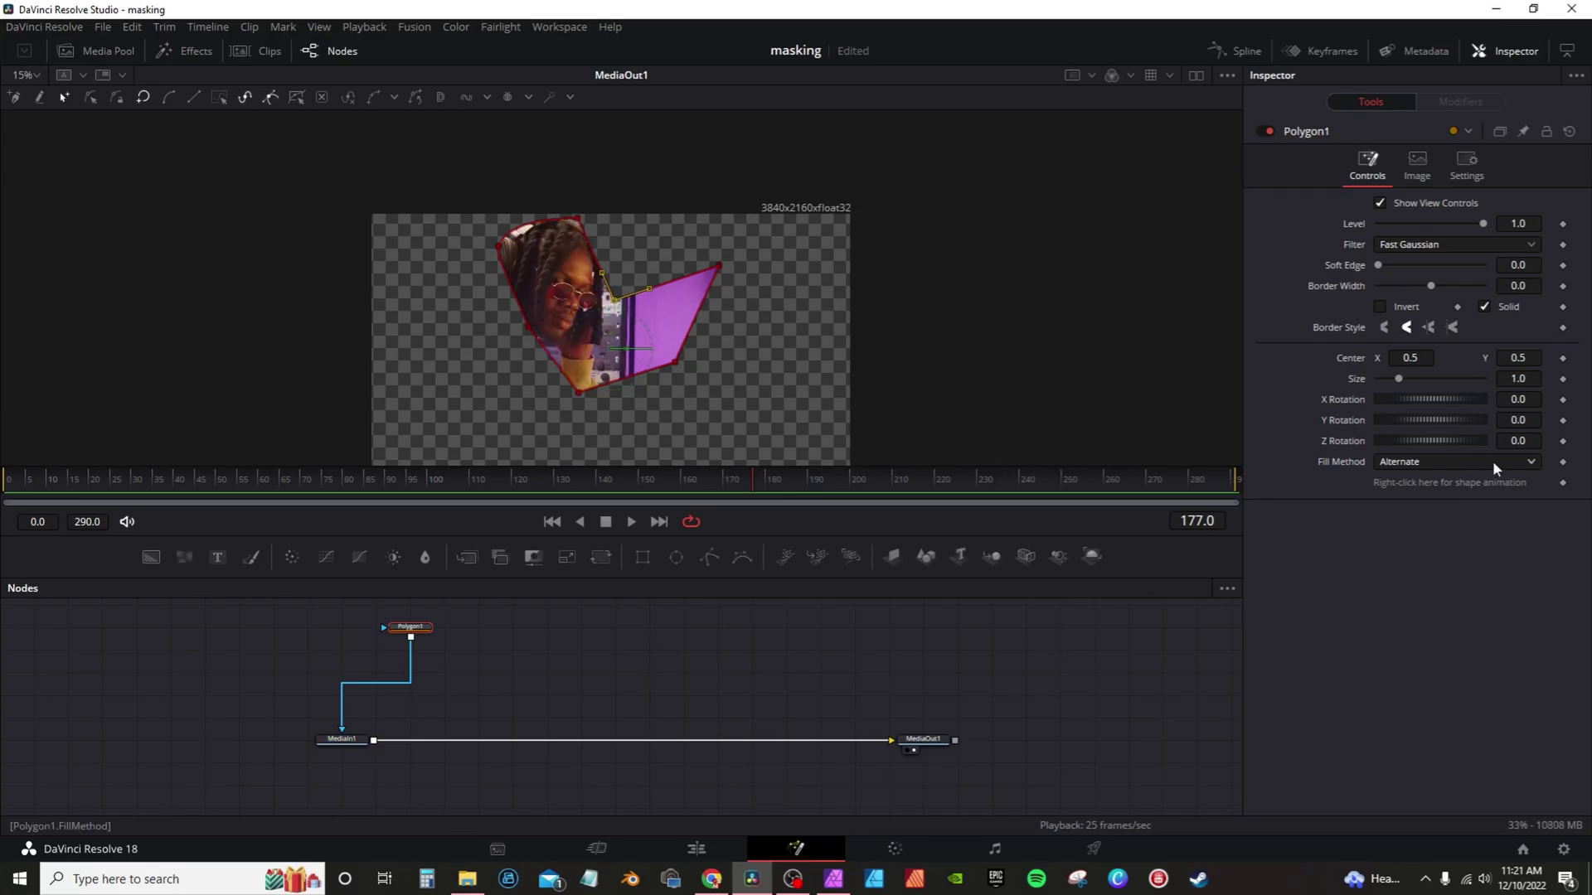
click(1562, 484)
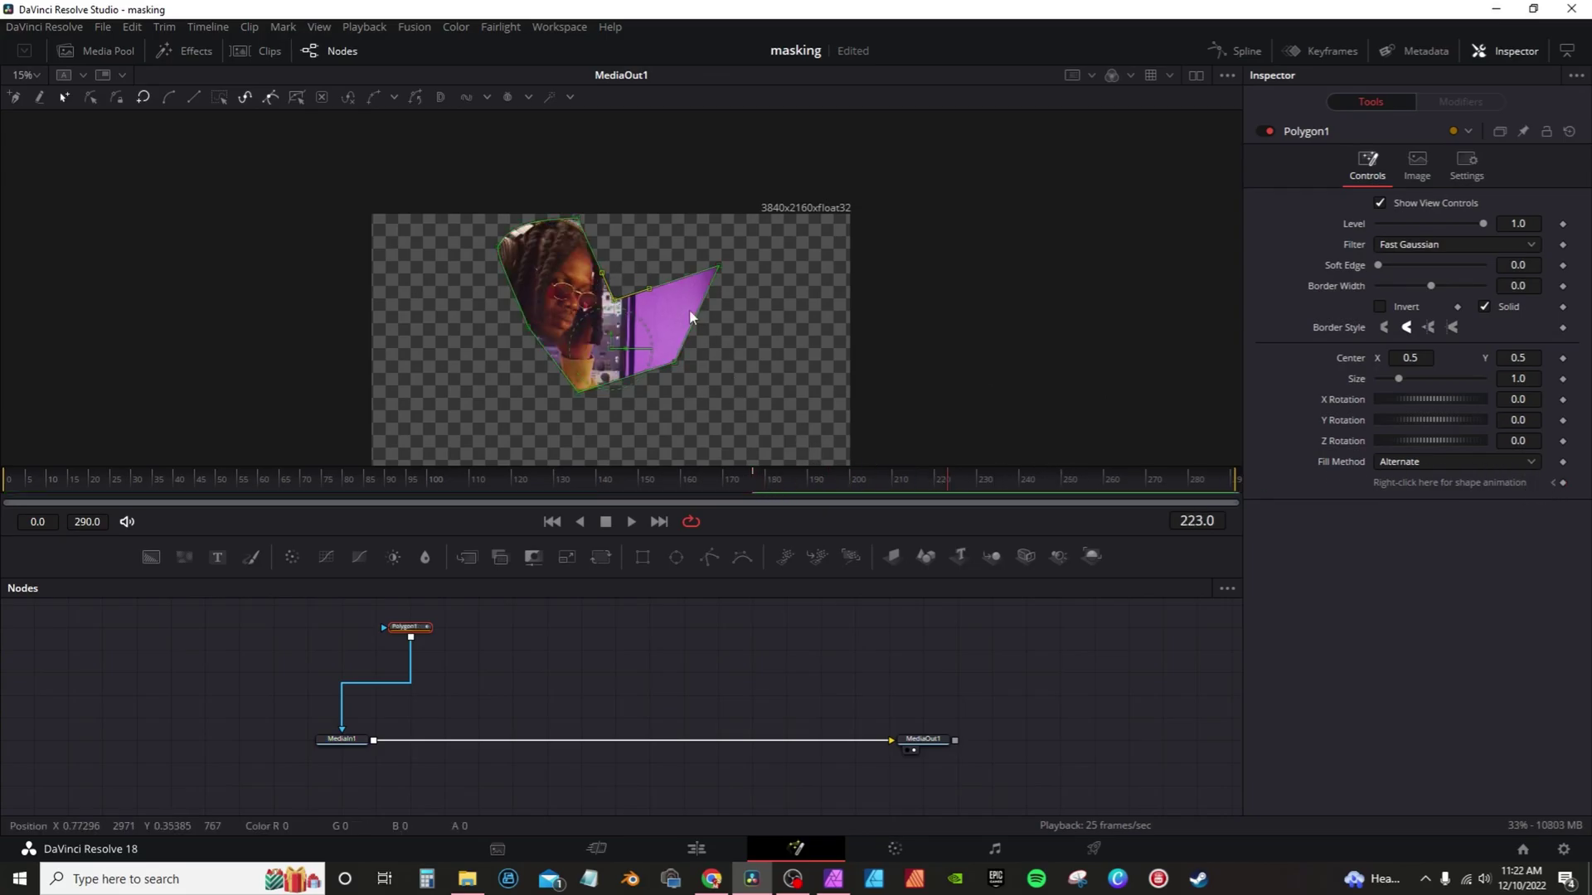
drag(613, 296, 660, 256)
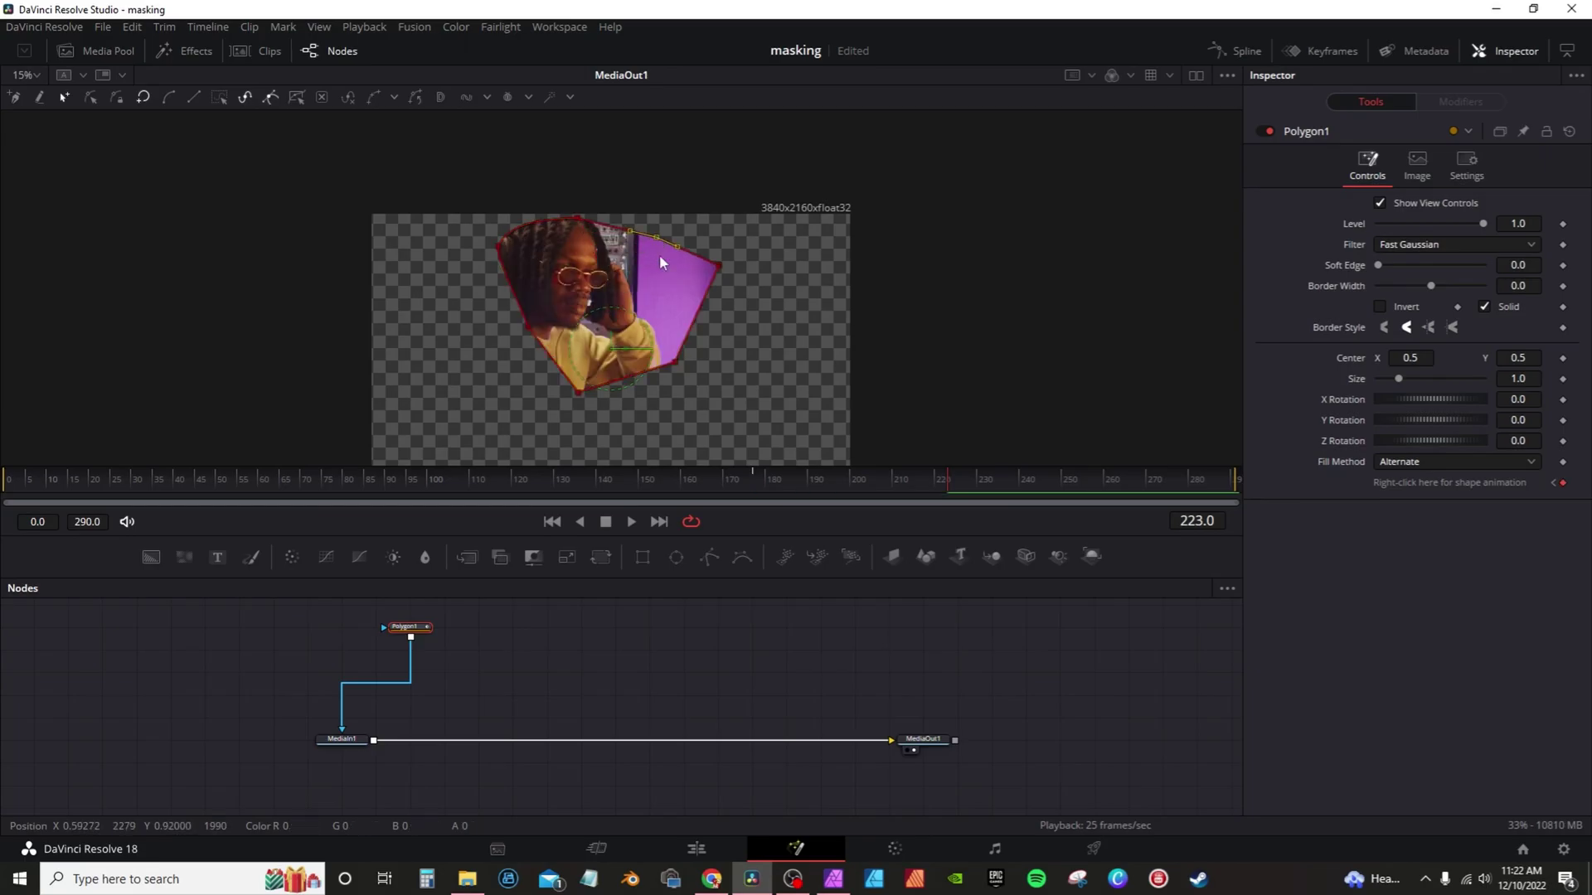
click(754, 479)
key(space)
key(space)
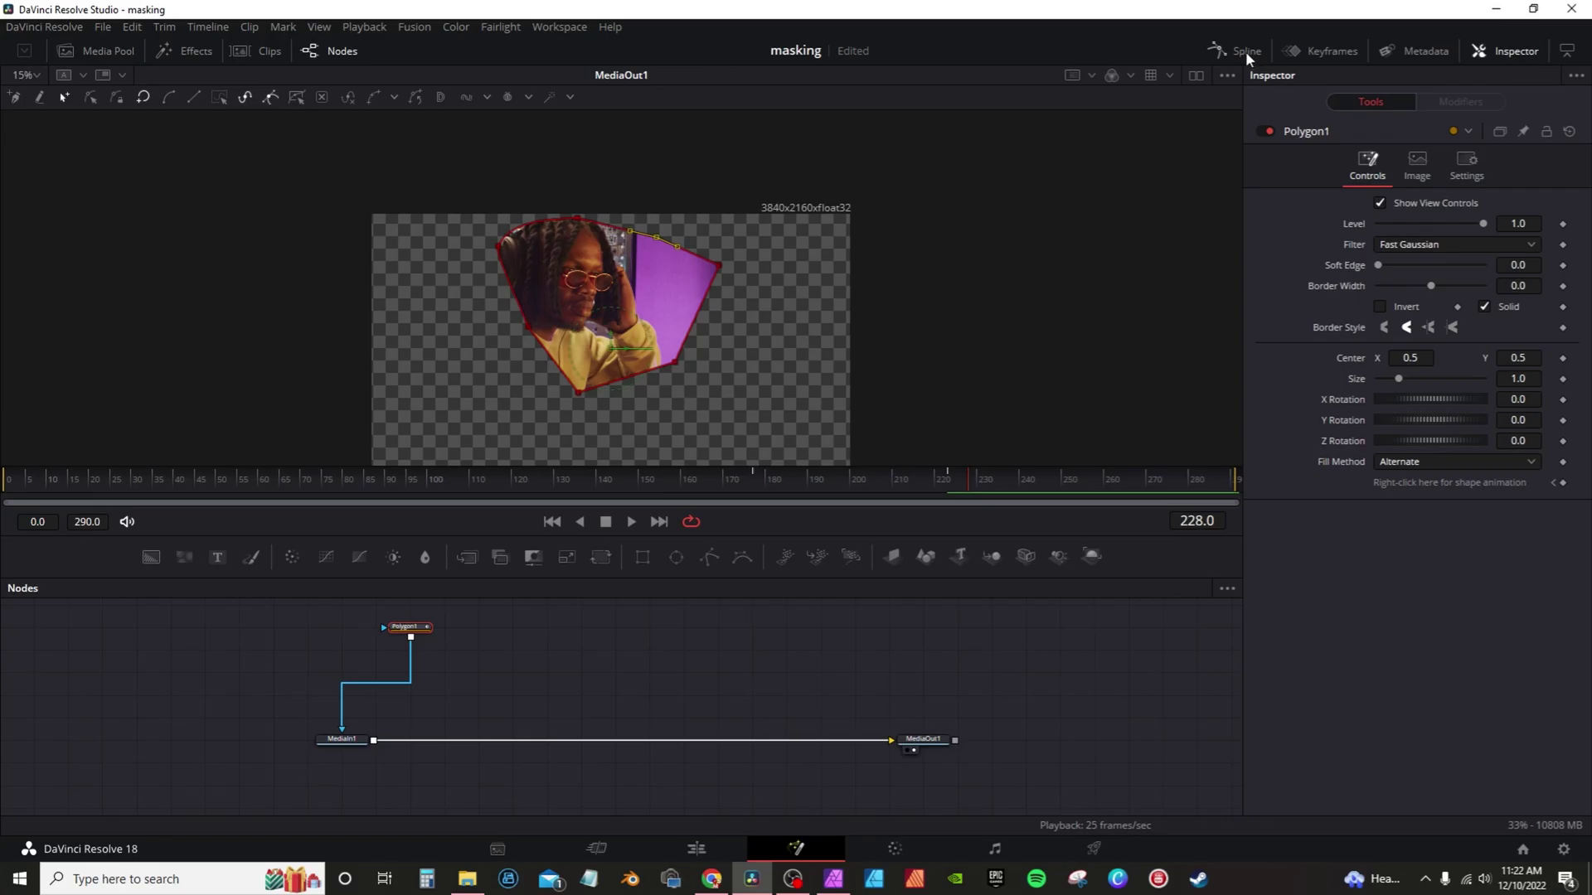
Step: Change Background1's solid colour from black to white (RGB 1.0)
click(1245, 51)
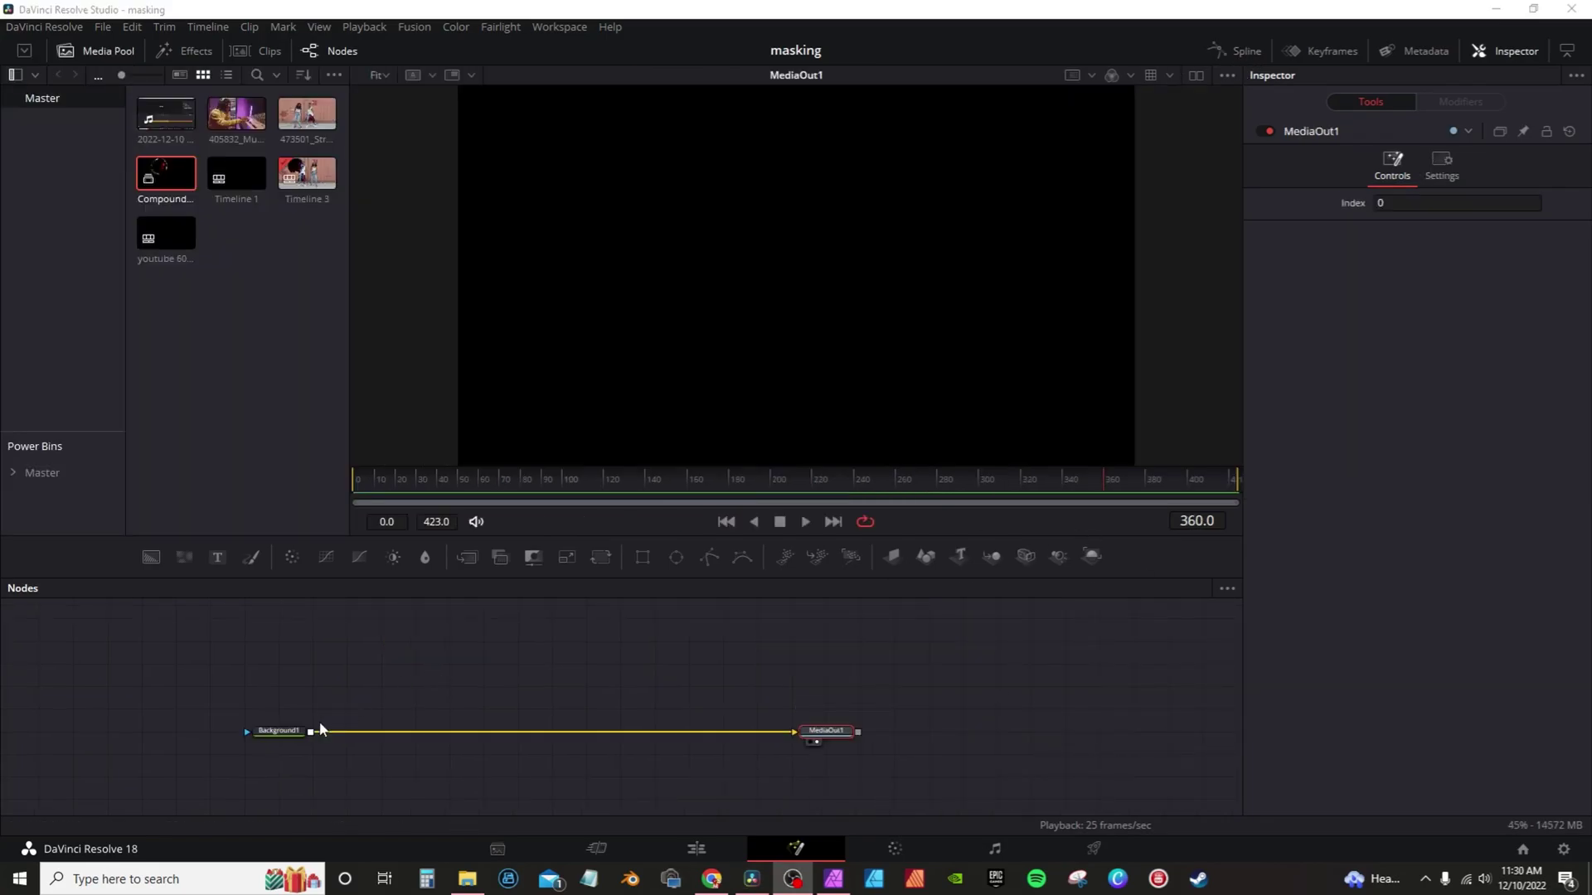
click(282, 732)
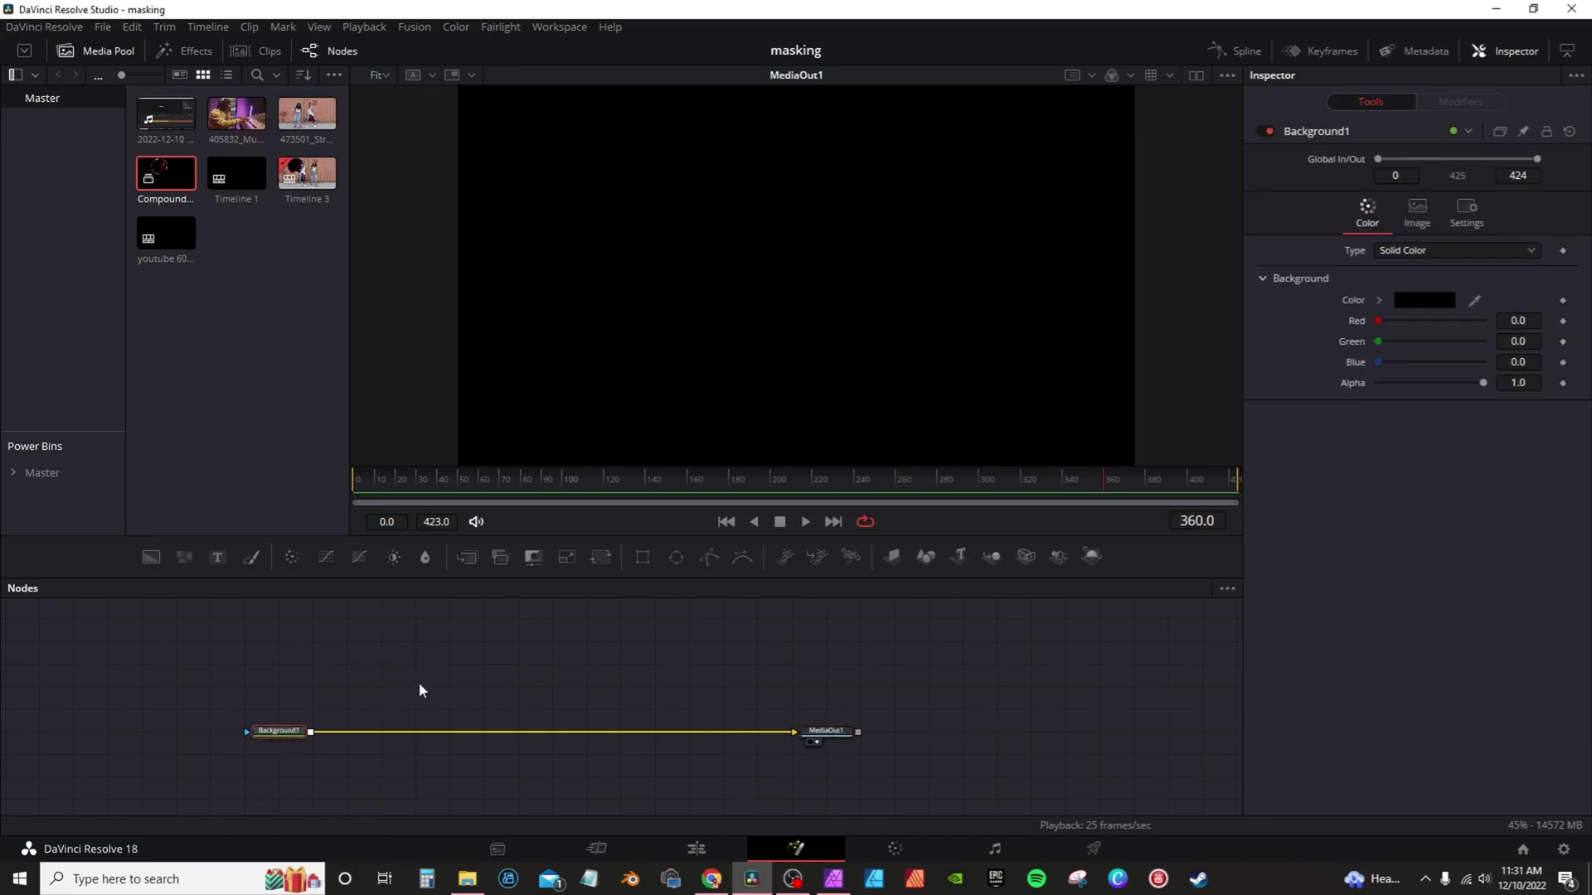
click(1379, 301)
drag(1382, 331, 1375, 314)
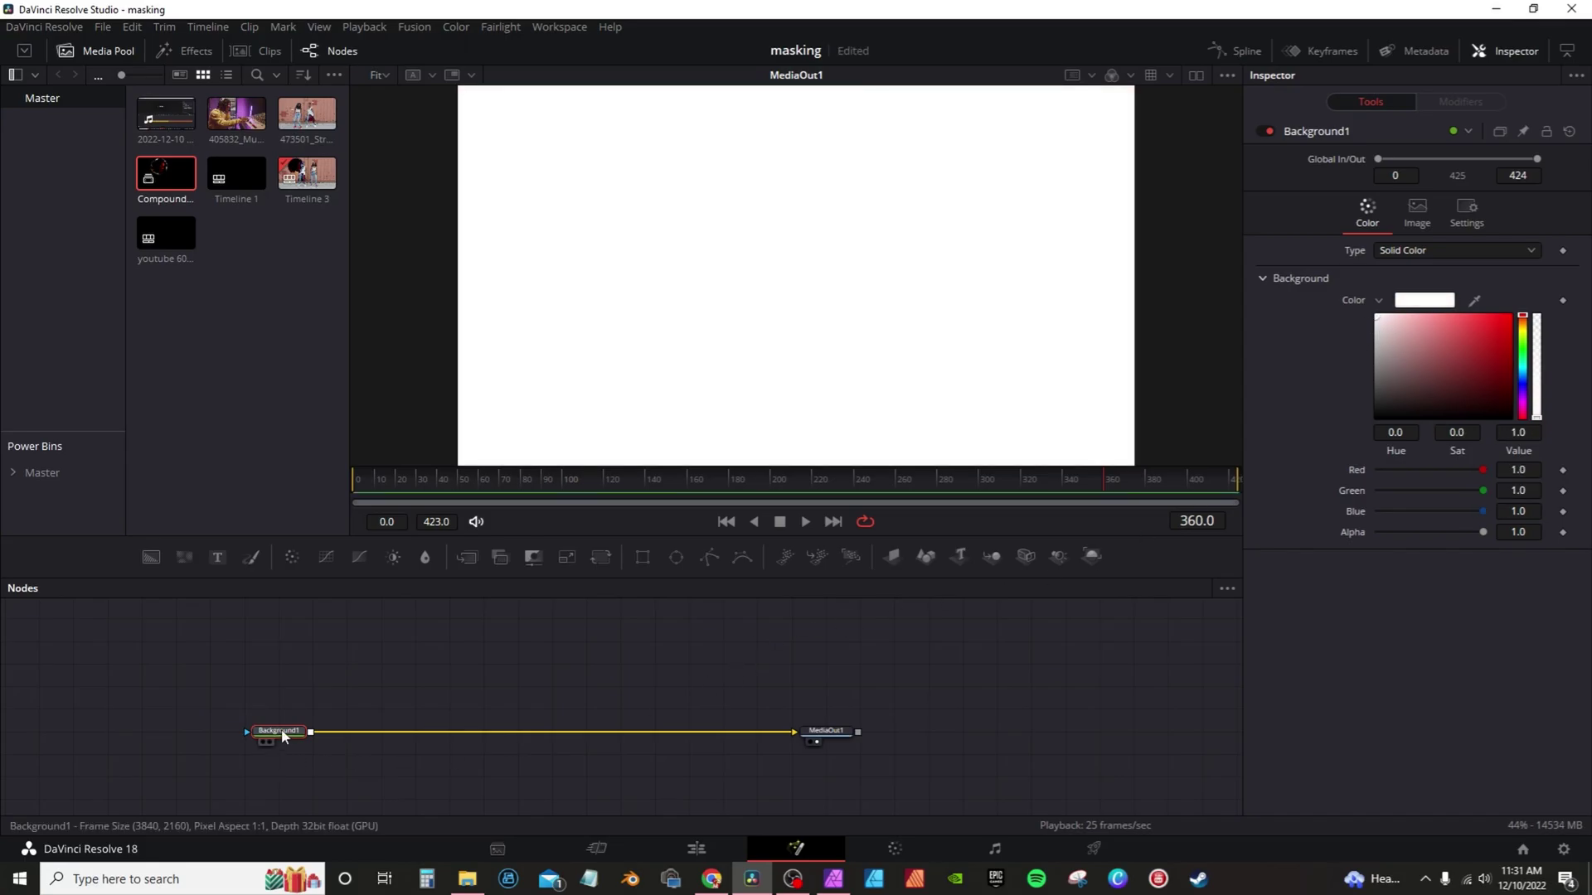
Step: Add a hollow Rectangle mask: border 0.022, corner radius 0.142, Length 0, flat caps
click(642, 557)
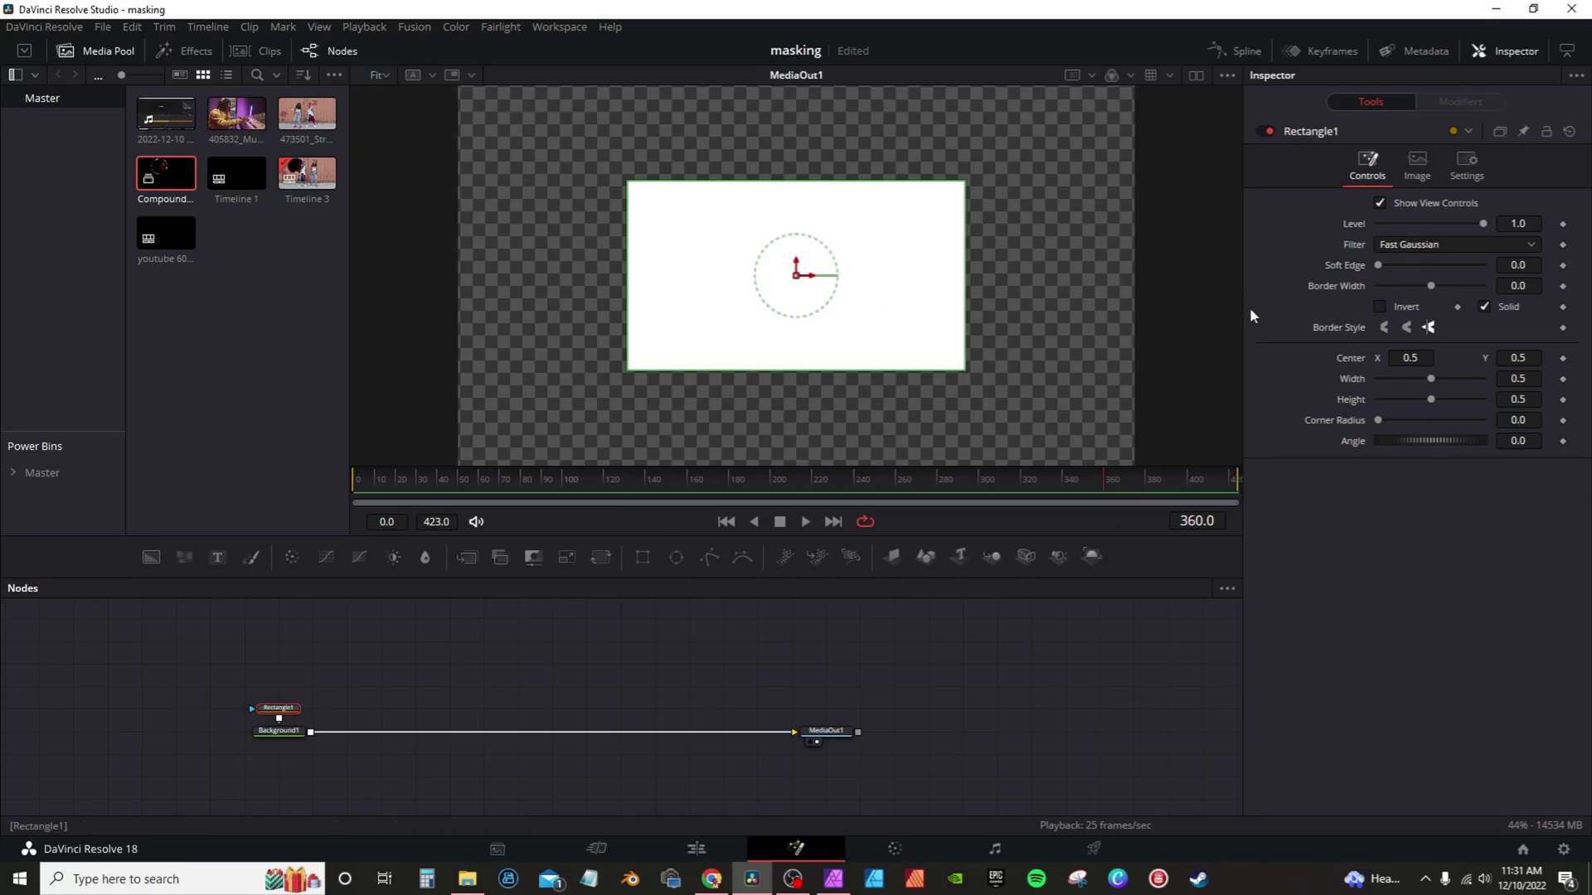
click(1484, 306)
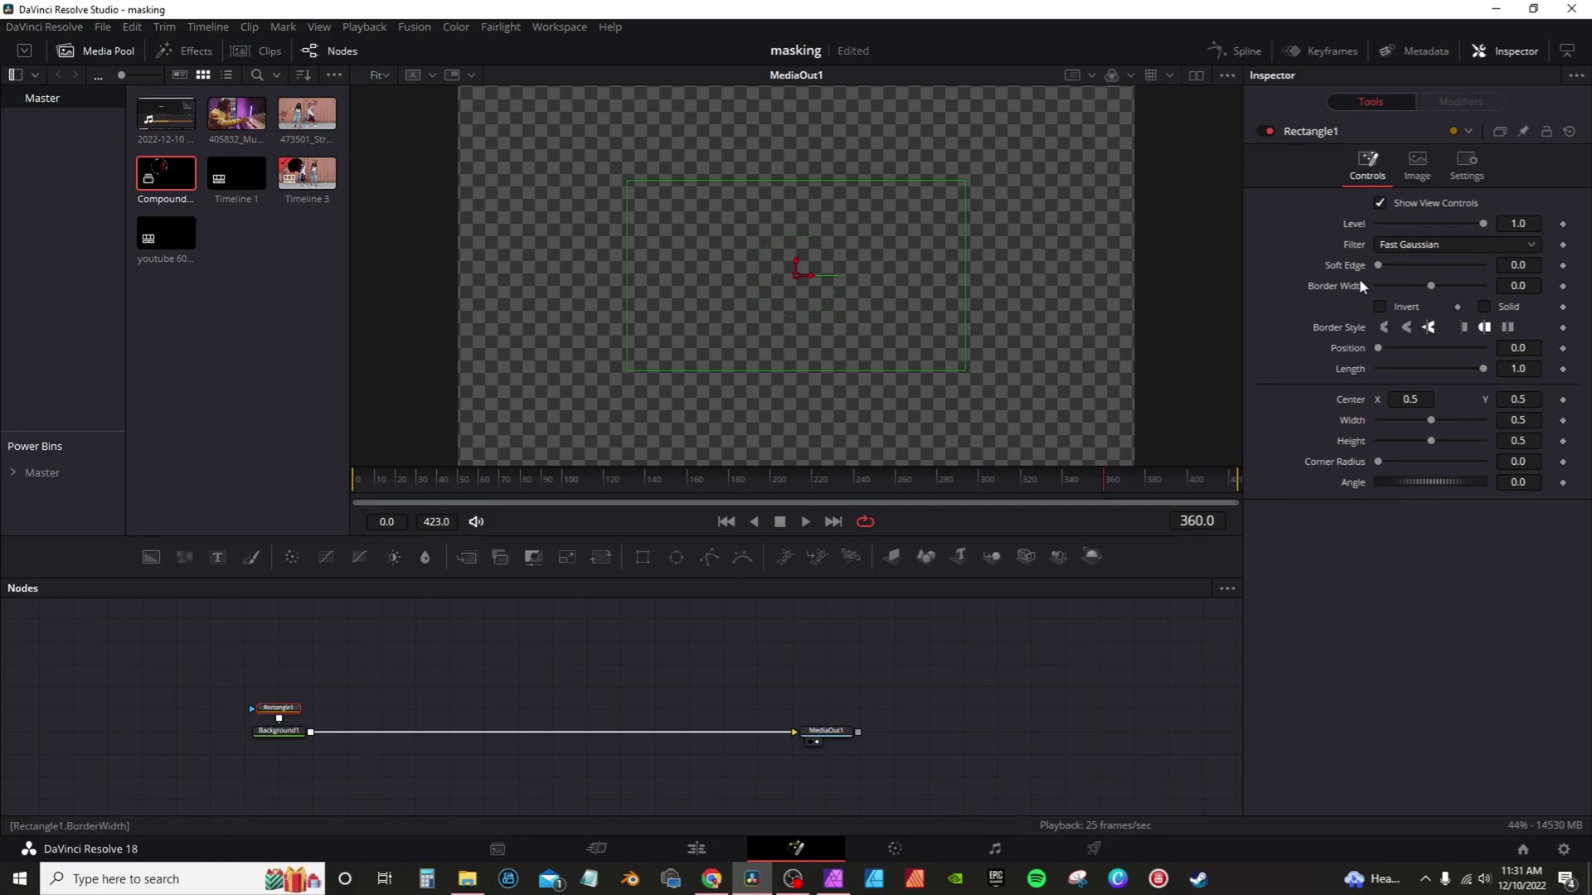
drag(1424, 283, 1435, 285)
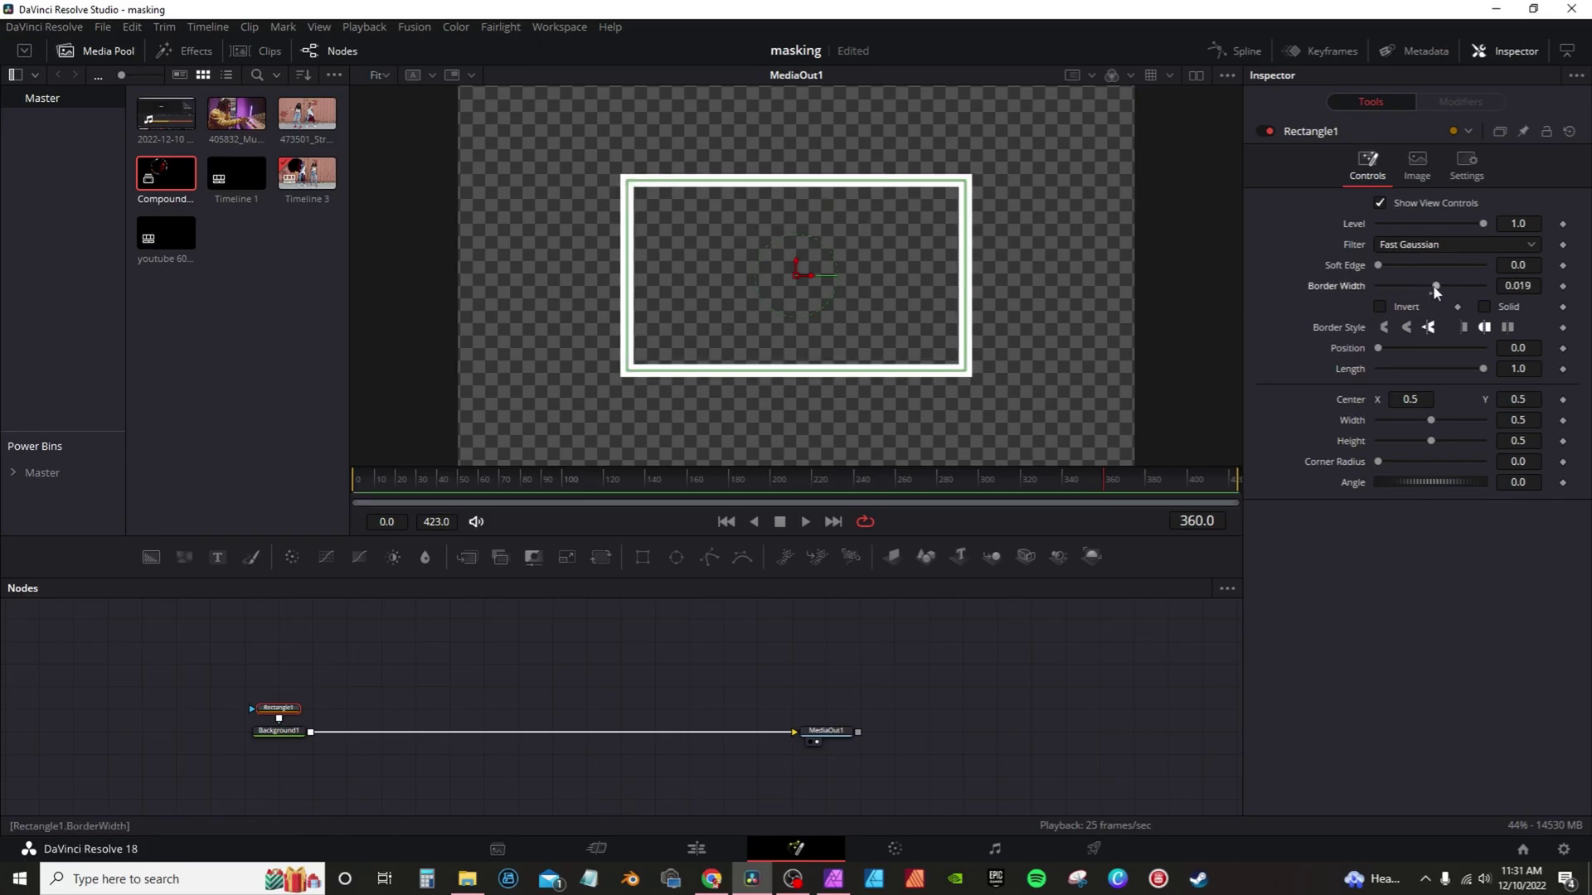
drag(1435, 292, 1436, 287)
drag(1377, 461, 1393, 461)
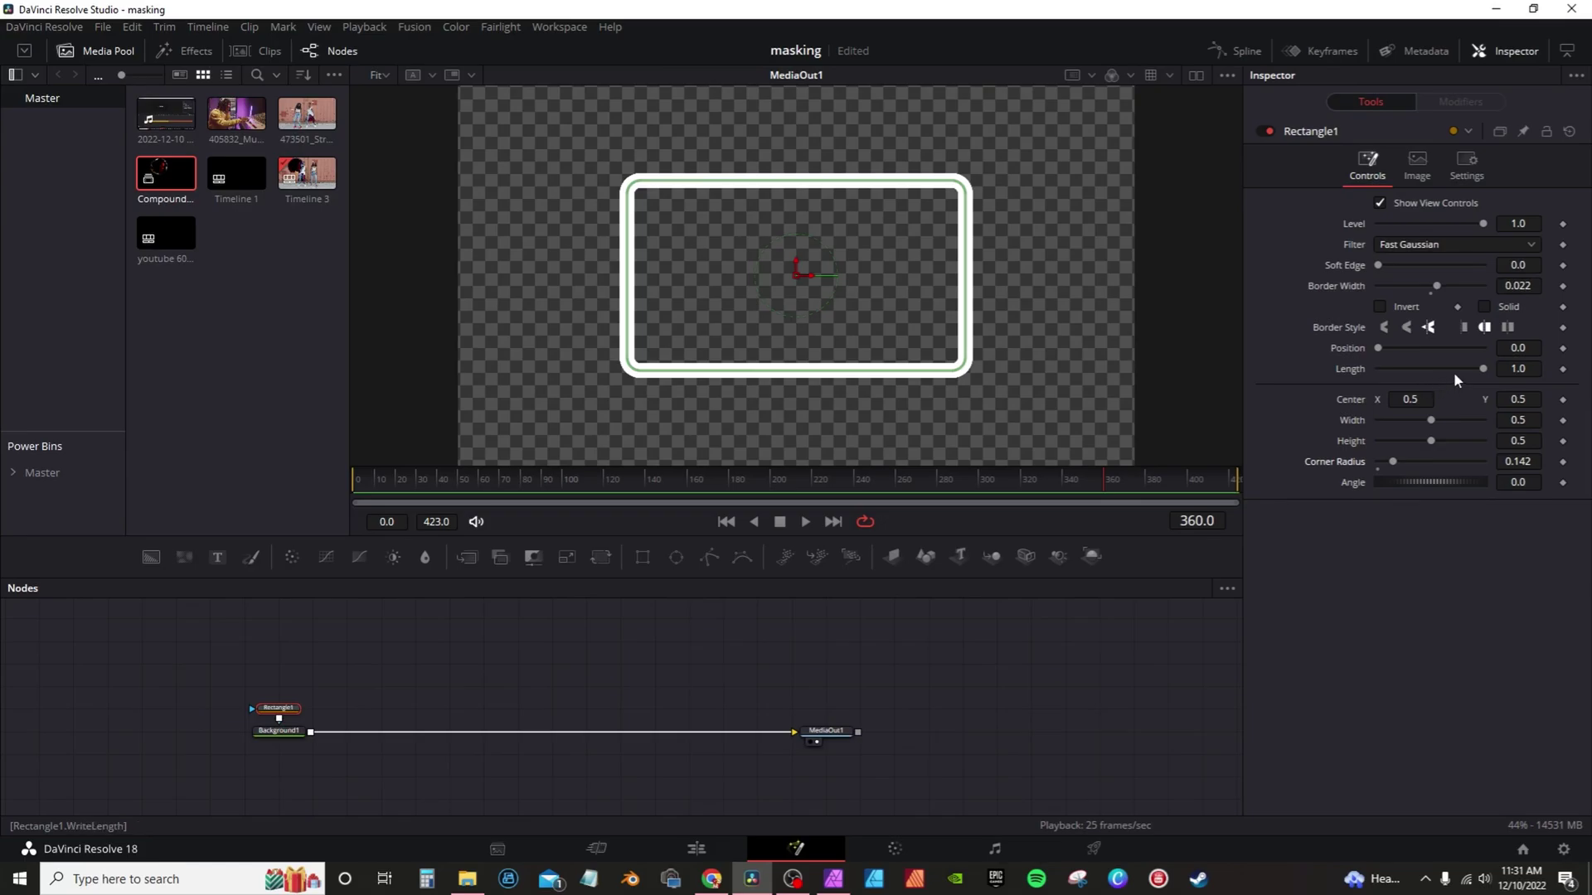
drag(1484, 370, 1352, 349)
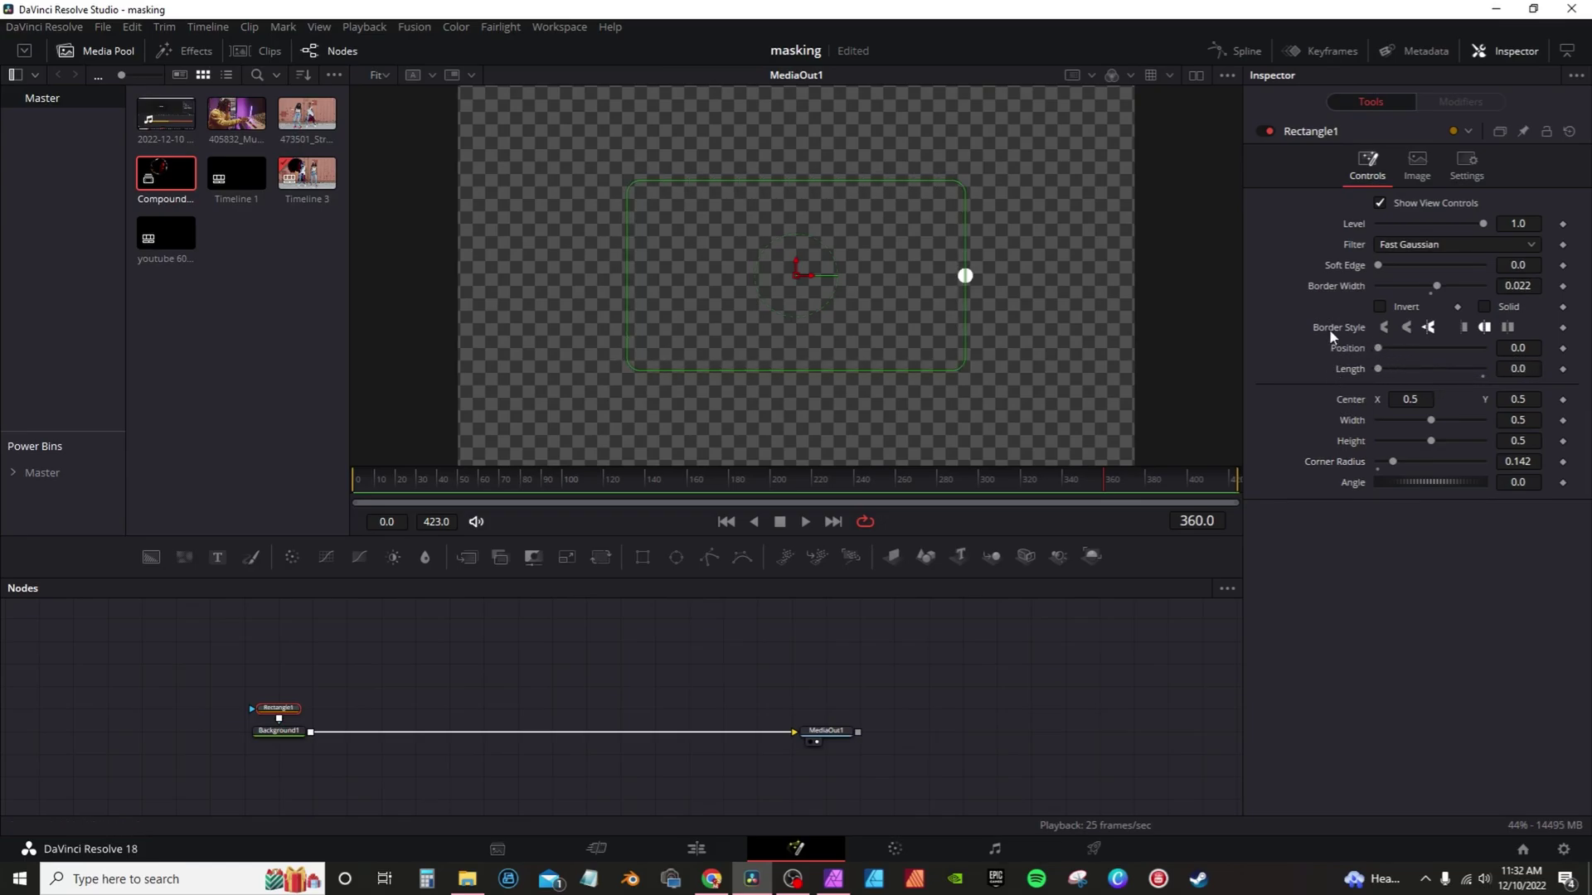
click(1466, 328)
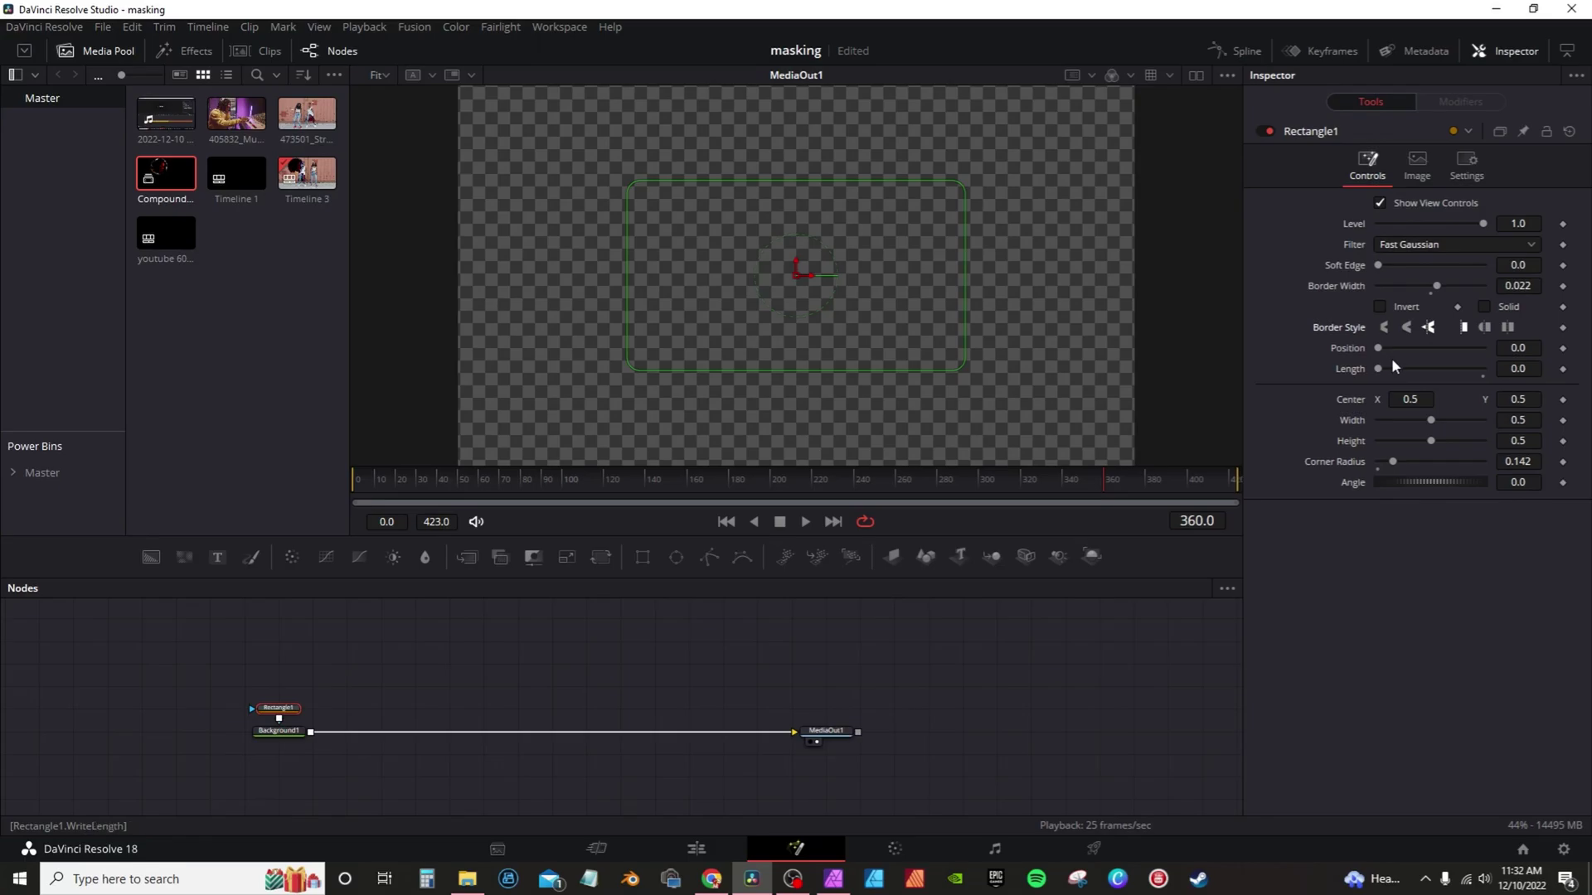
Step: Keyframe the outline Length at 1.0, set it to 0 at frame 0, and preview the draw-on
mouse_move(1380, 370)
mouse_down()
mouse_move(1470, 373)
mouse_move(1350, 371)
mouse_up()
drag(1387, 367, 1576, 383)
click(1564, 370)
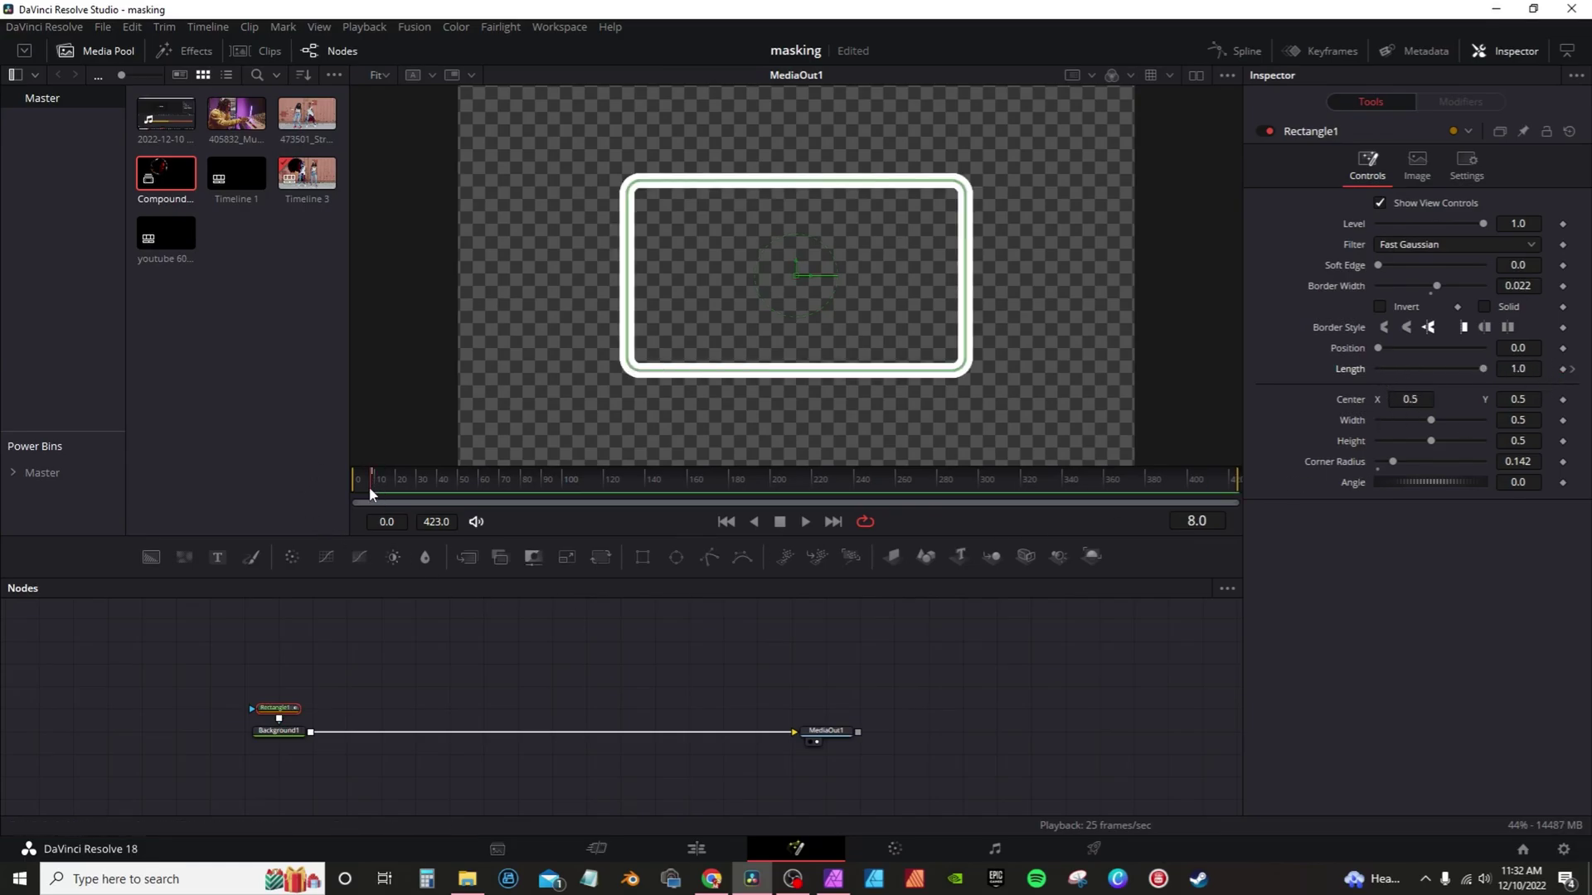
drag(1484, 373, 1328, 370)
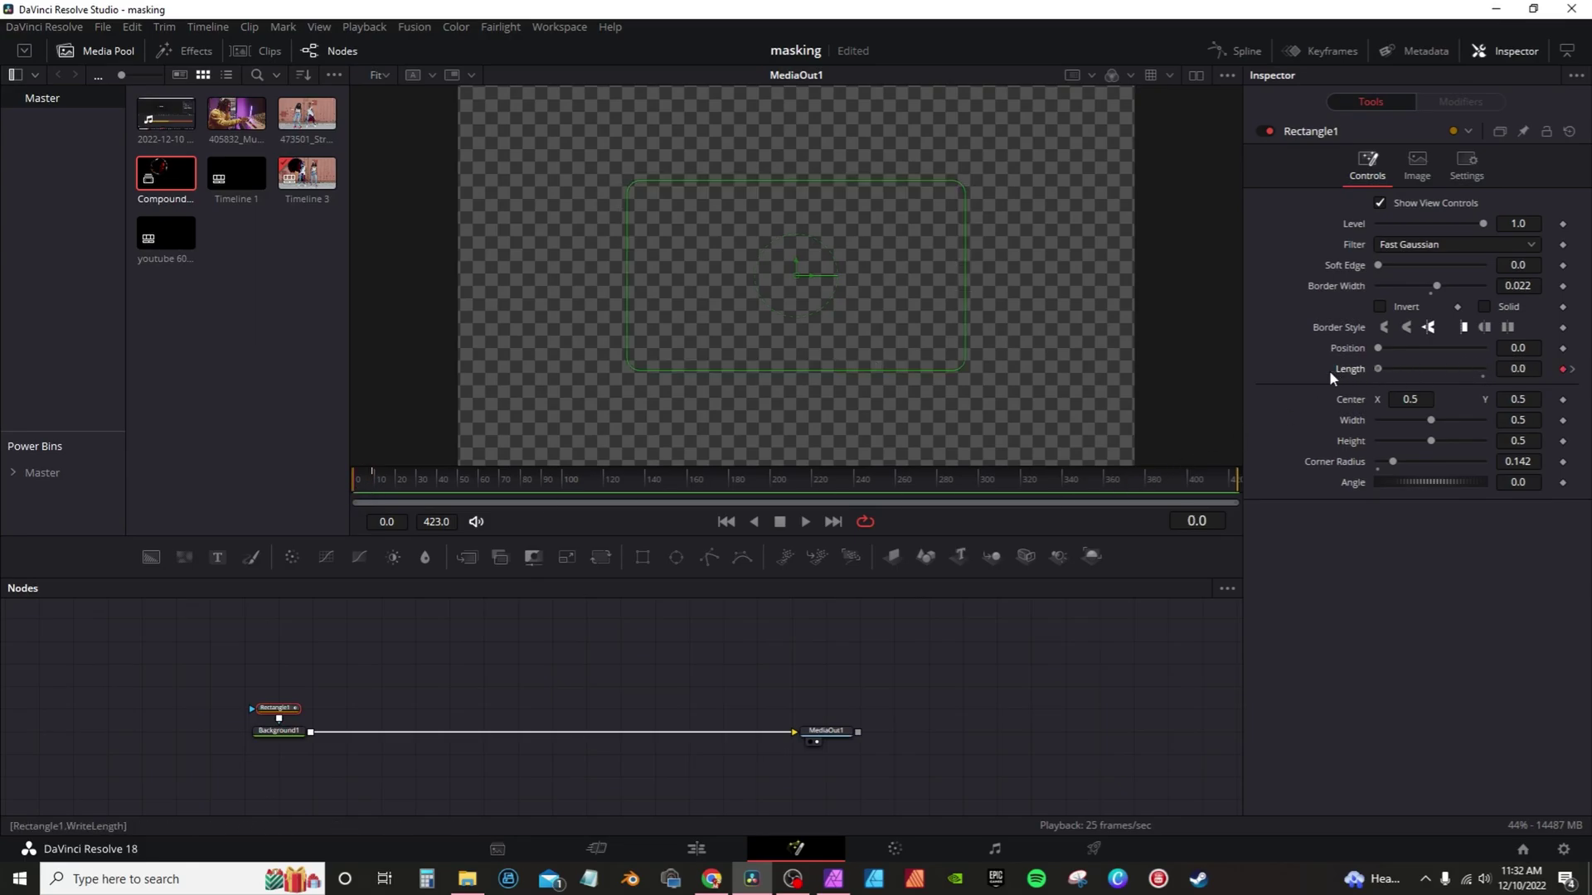
key(space)
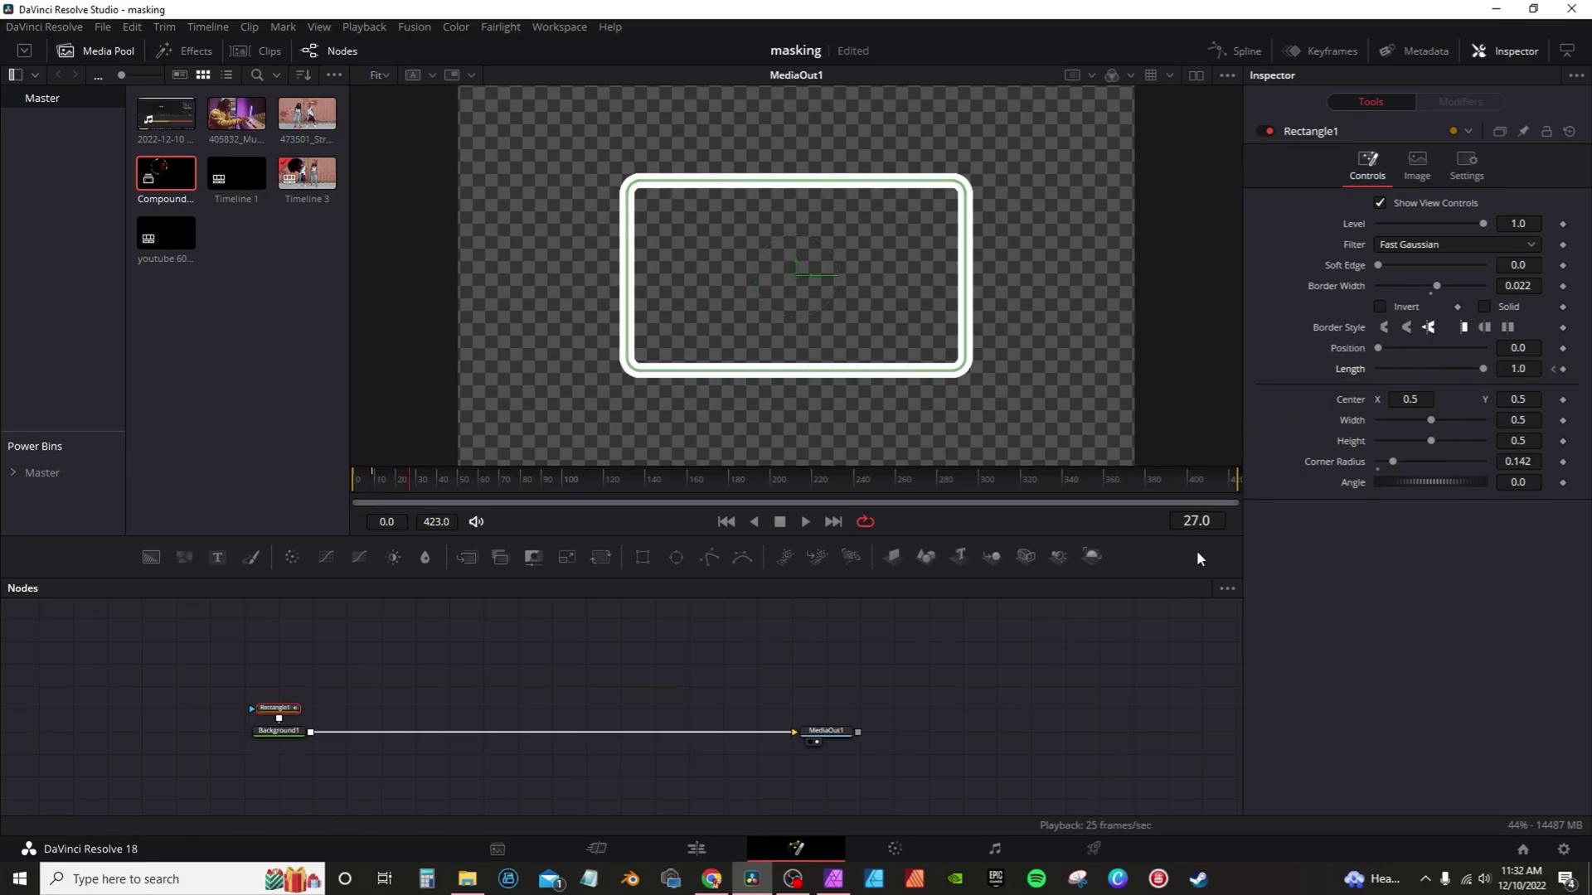
key(space)
Step: Shorten Length to about 0.236, keyframe Position at frame 0, play, and set Soft Edge to about 0.02
mouse_move(1486, 367)
mouse_down()
mouse_move(1405, 365)
mouse_move(1383, 346)
mouse_move(1496, 328)
mouse_move(1370, 326)
mouse_up()
drag(374, 484, 351, 486)
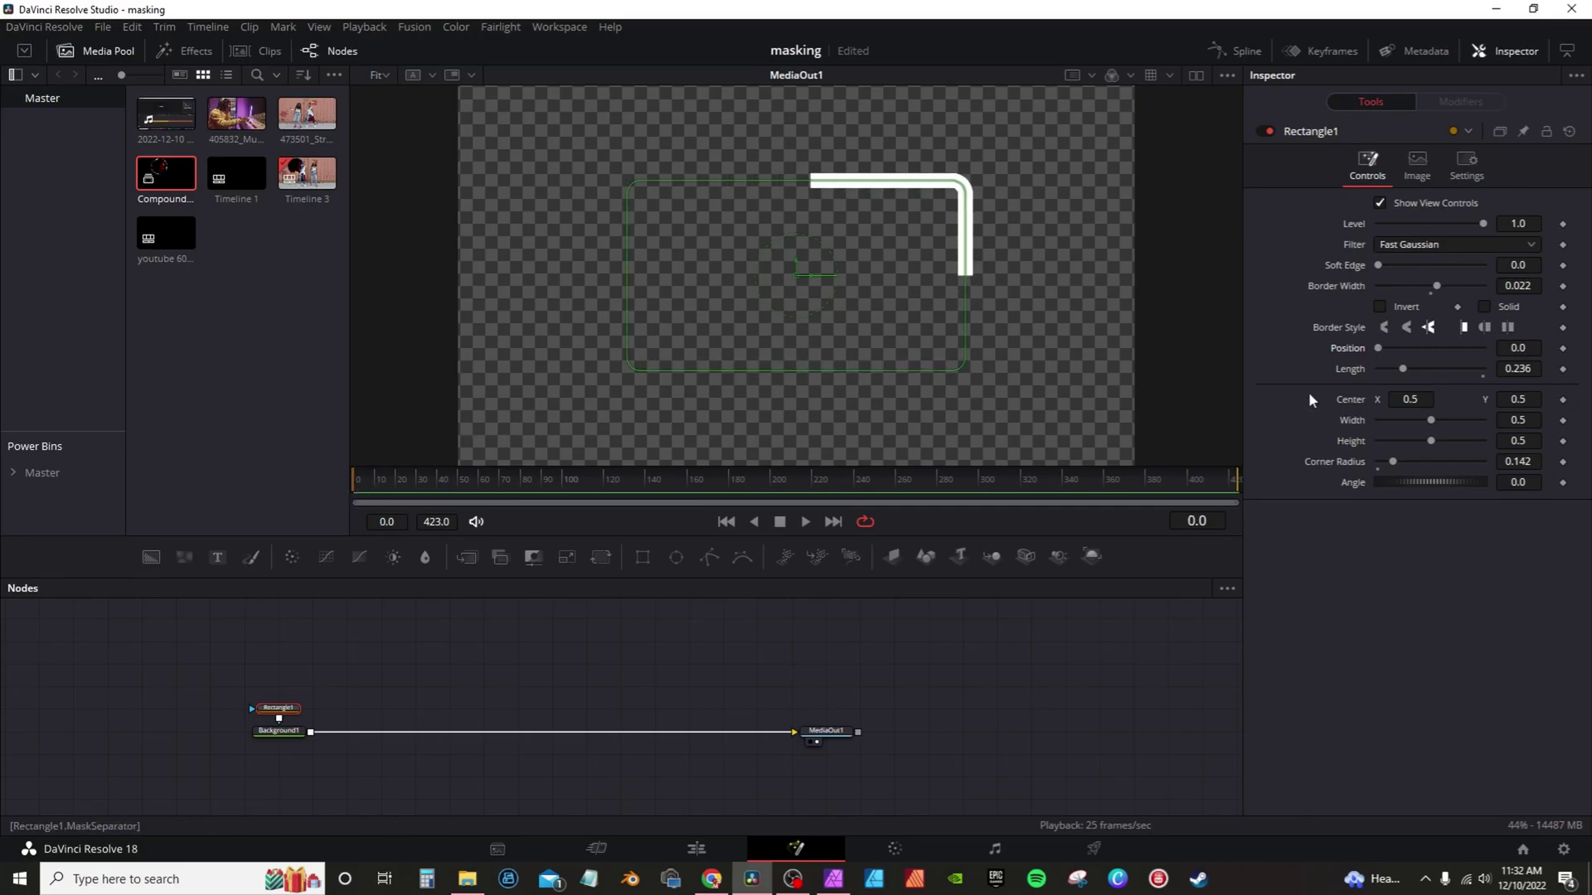
click(1563, 349)
key(space)
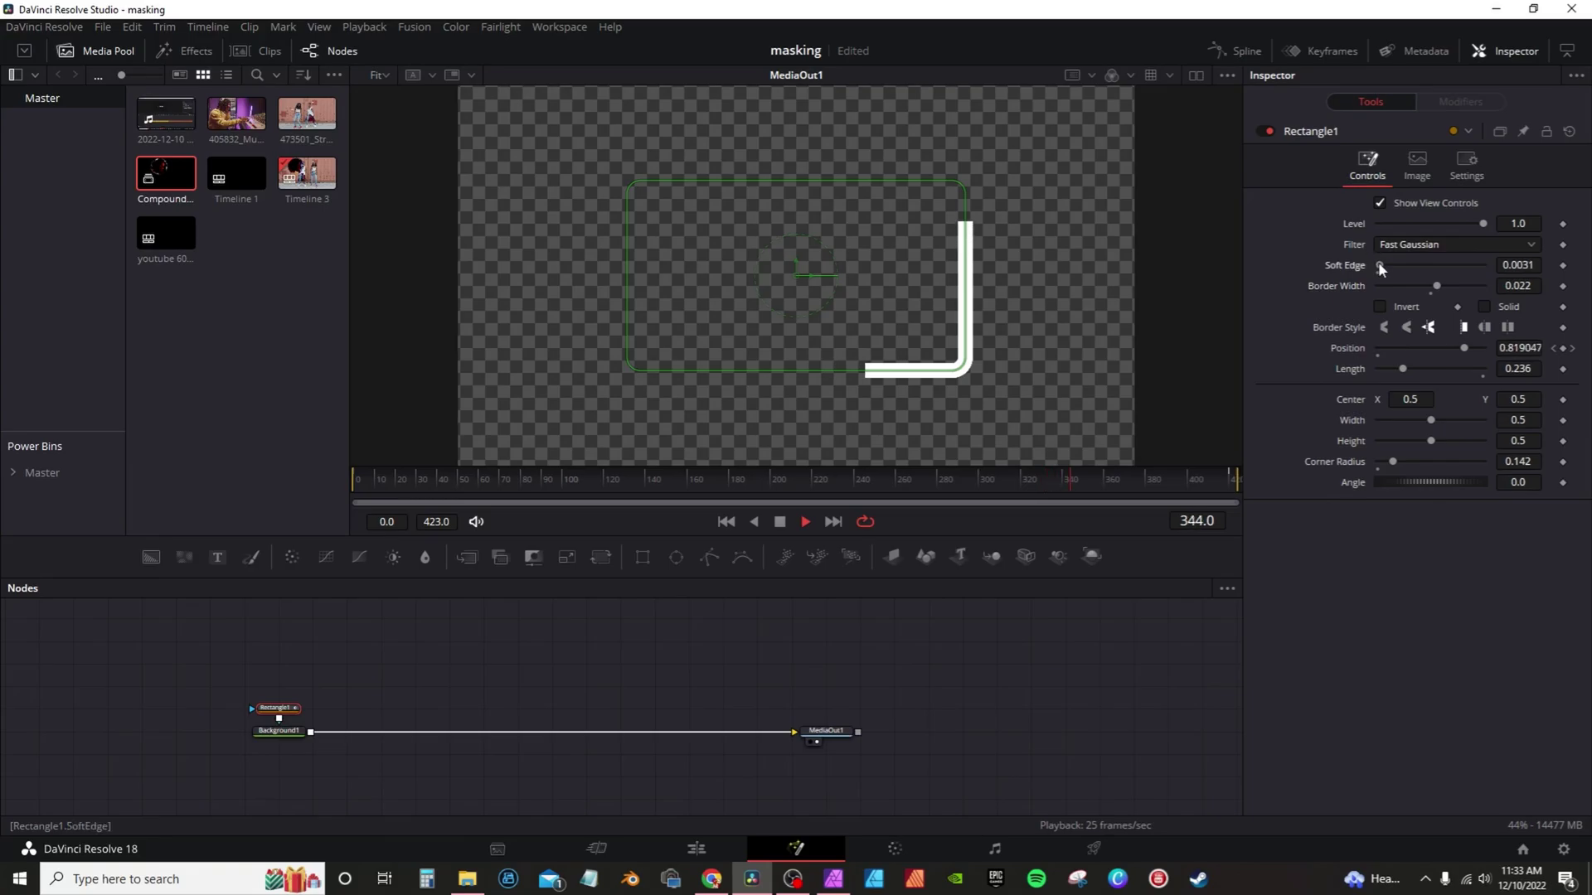
mouse_move(1376, 264)
mouse_down()
mouse_move(1427, 272)
mouse_move(1391, 270)
mouse_up()
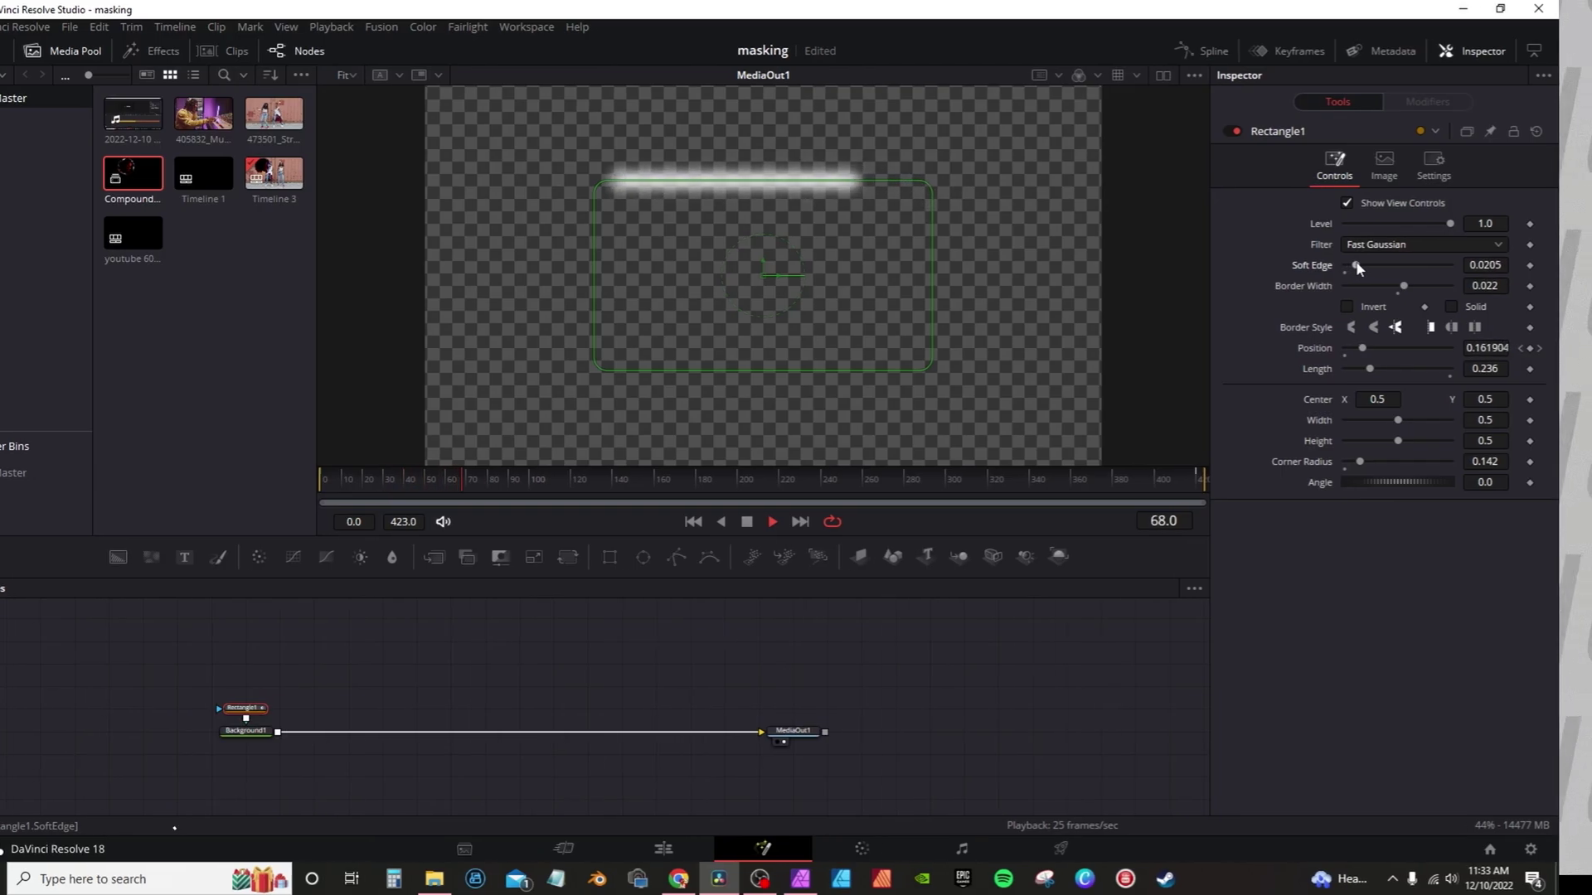